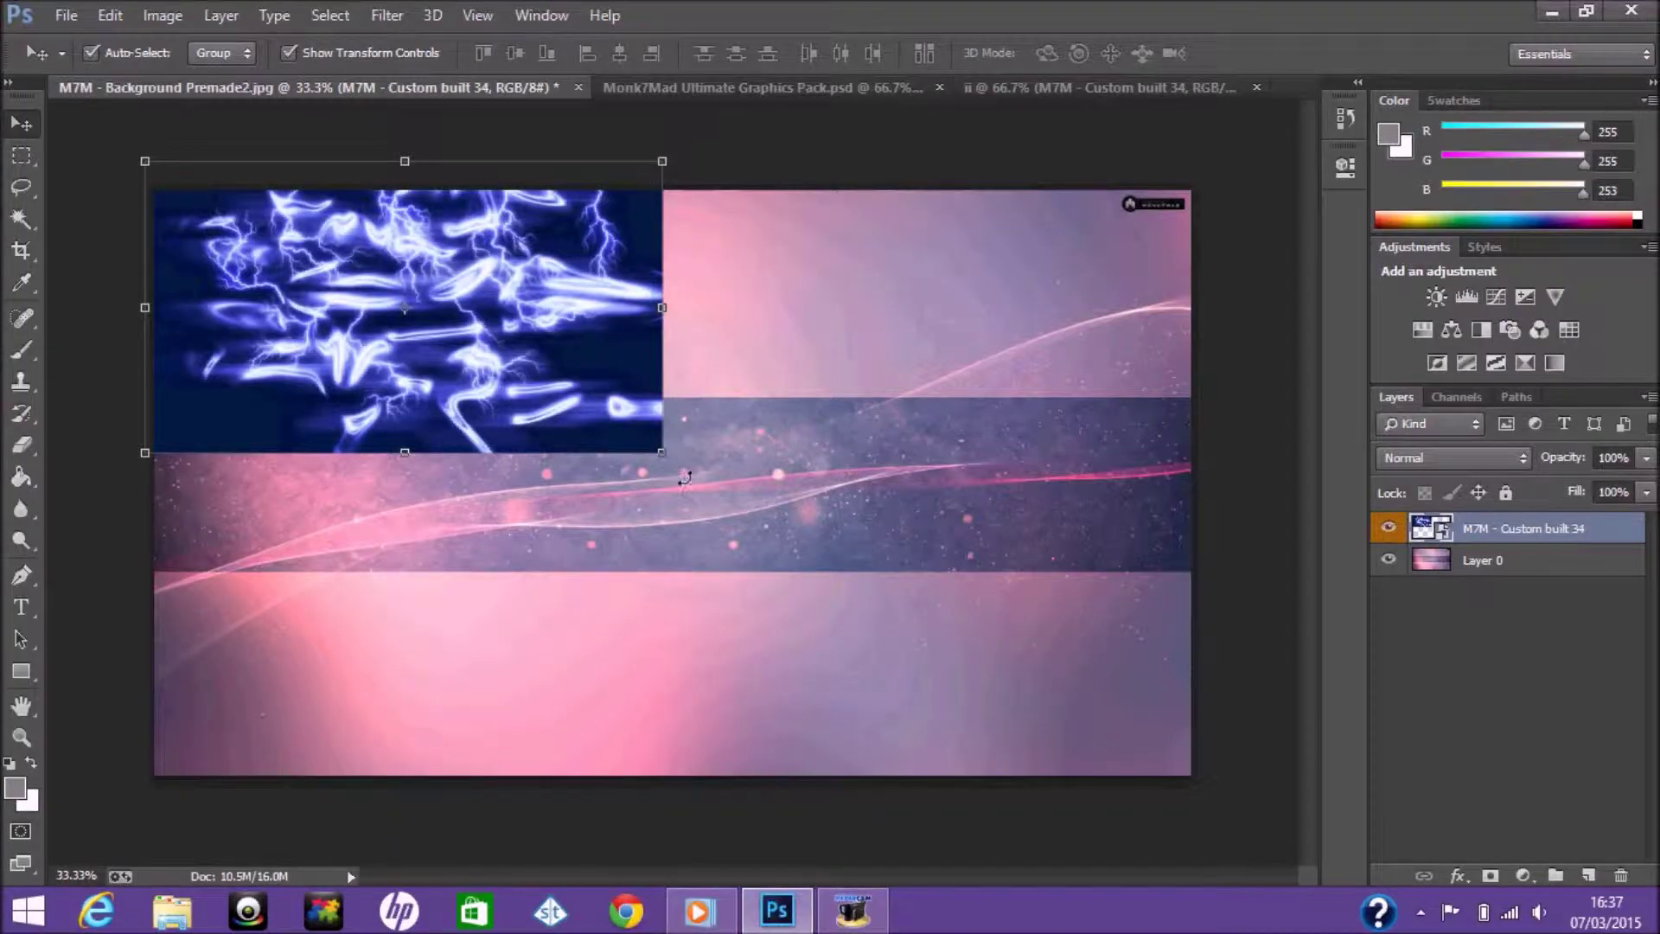
# Scale the blue lightning layer up so it fills the whole canvas.
pyautogui.moveTo(662, 453); pyautogui.dragTo(1370, 799)
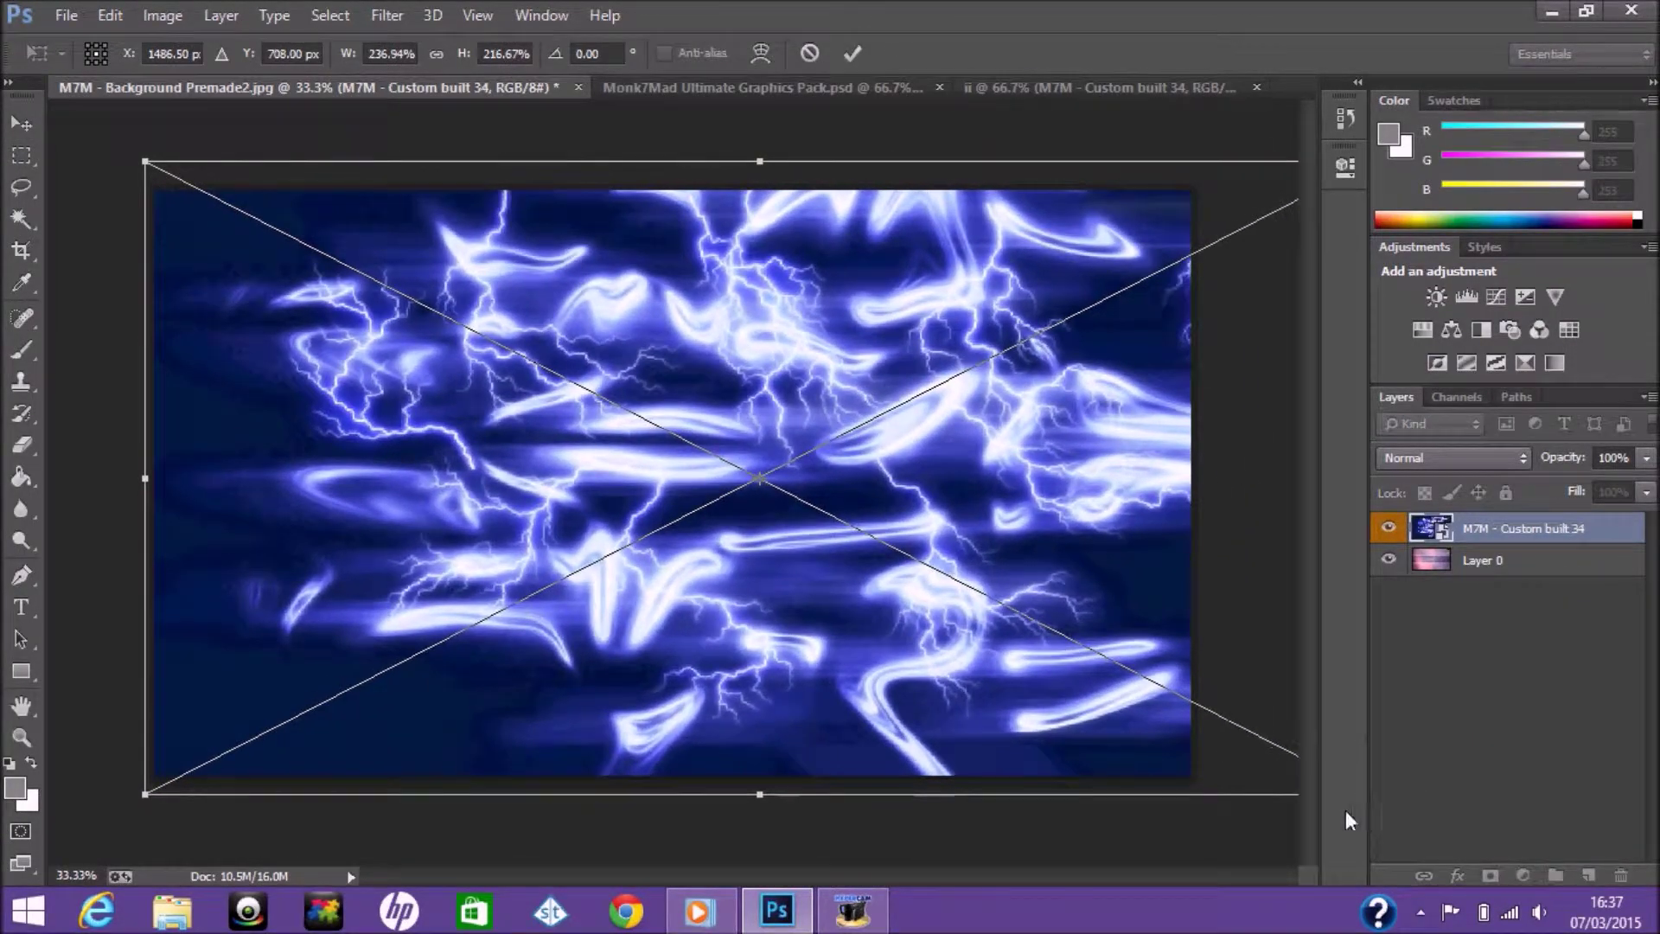
pyautogui.click(853, 53)
pyautogui.rightClick(1069, 377)
pyautogui.click(1222, 614)
# Set the lightning layer's Blending Options to 34% opacity with 100 fill opacity.
pyautogui.rightClick(1526, 536)
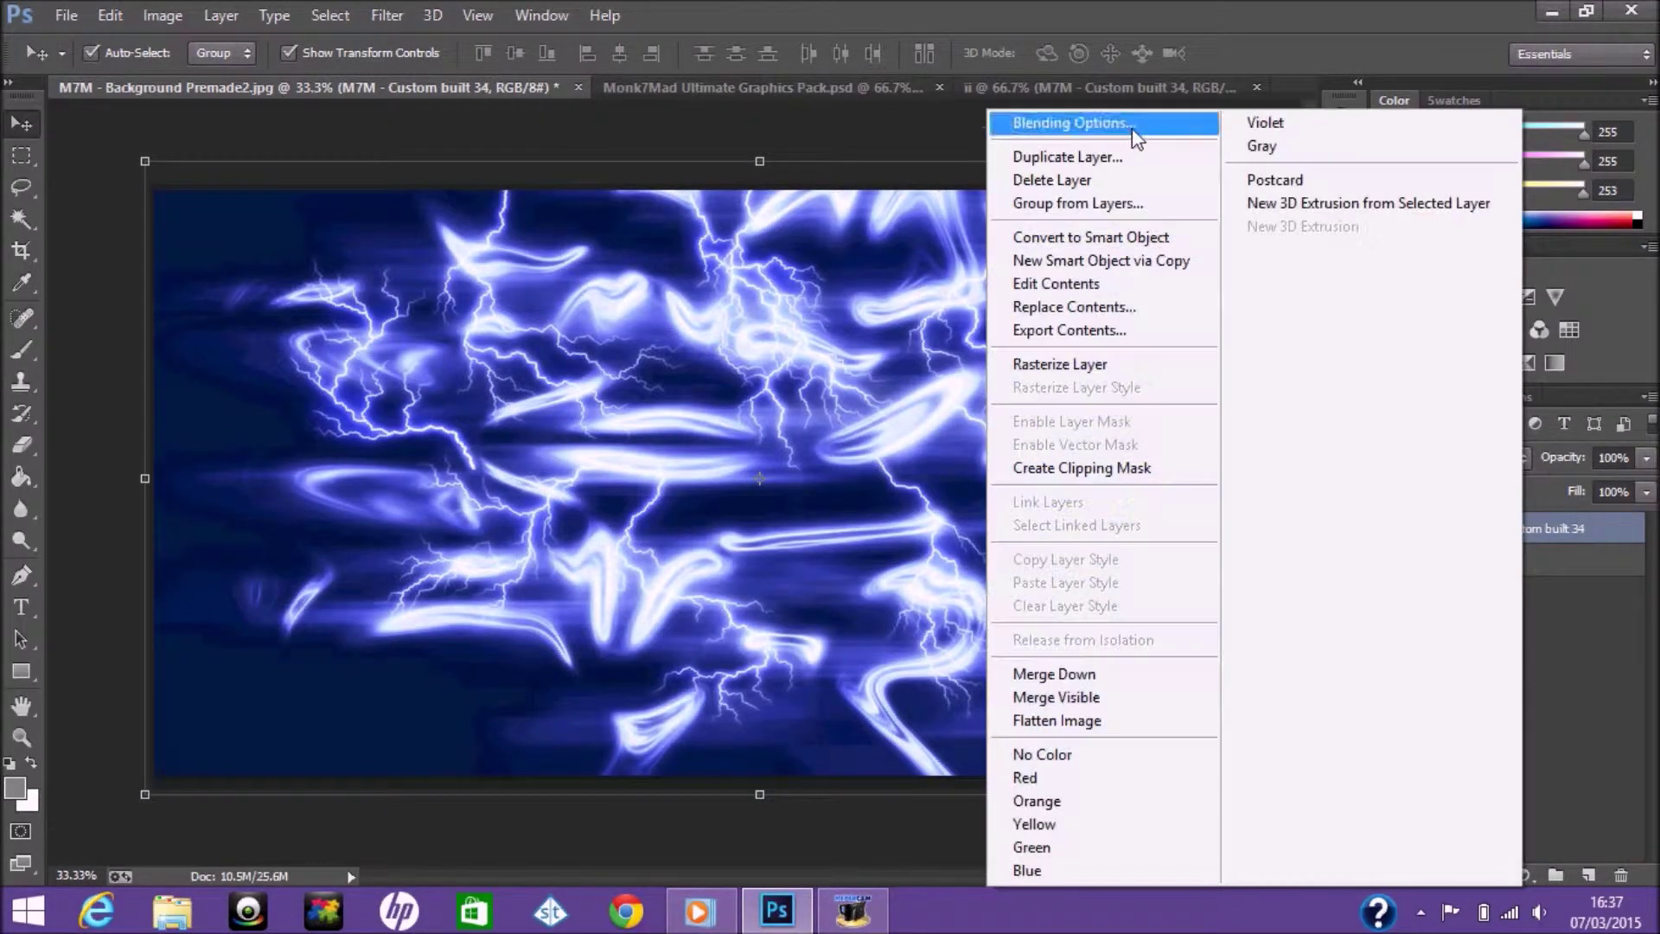
pyautogui.click(1142, 124)
pyautogui.moveTo(1344, 335)
pyautogui.mouseDown()
pyautogui.moveTo(1252, 373)
pyautogui.moveTo(1269, 362)
pyautogui.mouseUp()
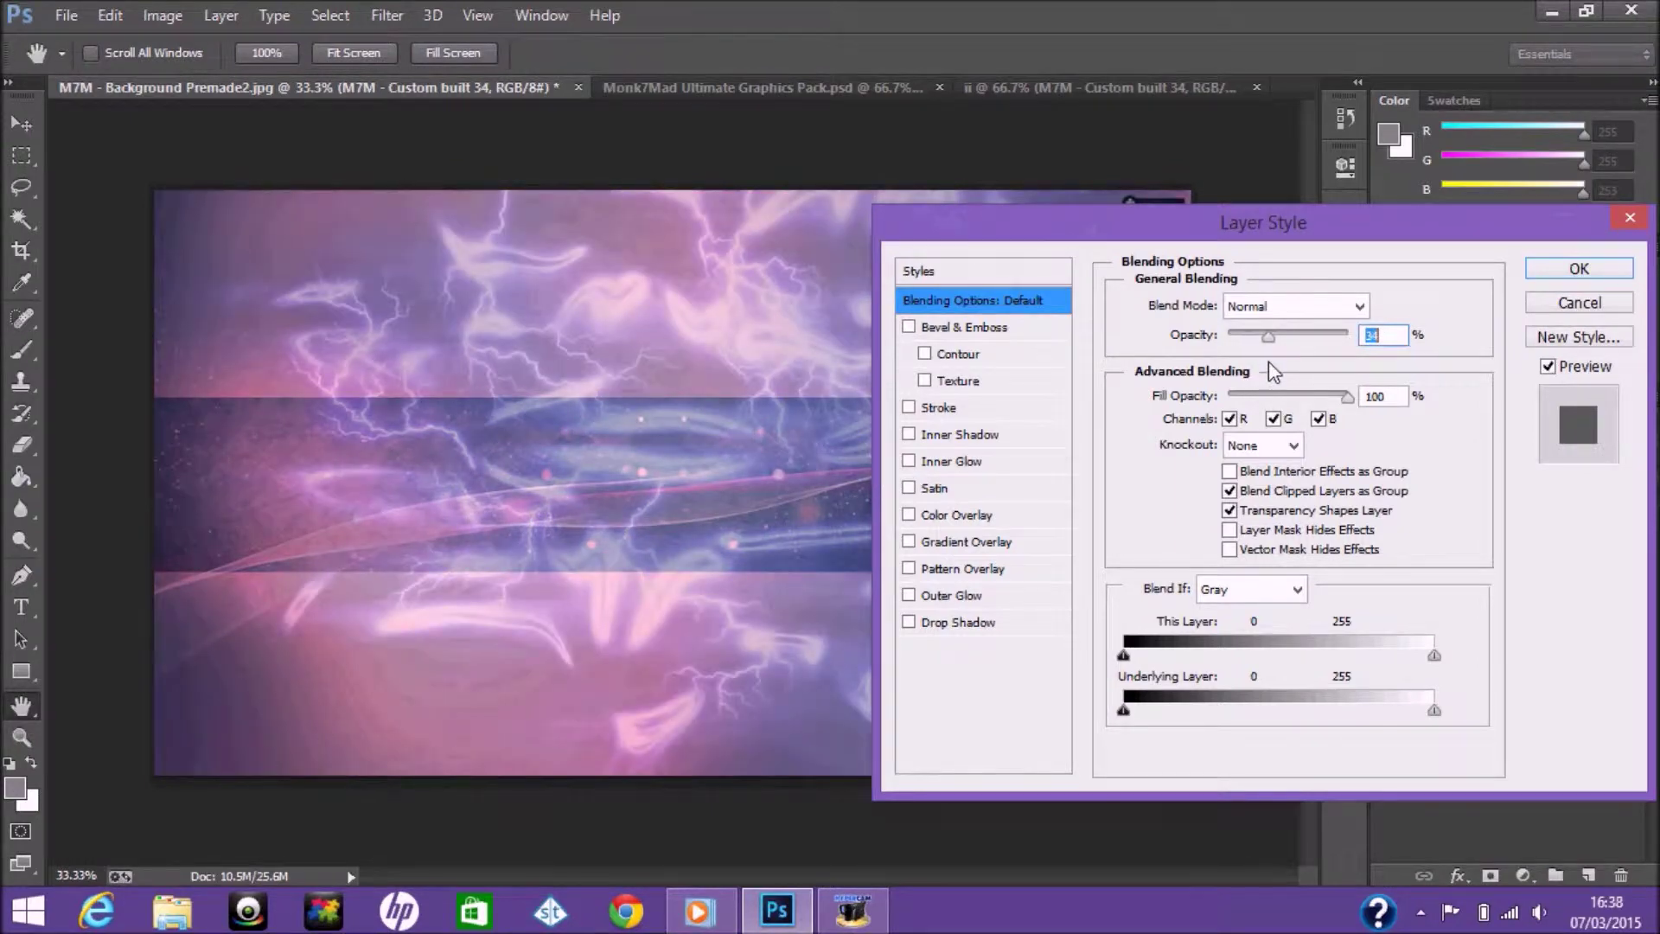
pyautogui.click(1263, 395)
pyautogui.write('100')
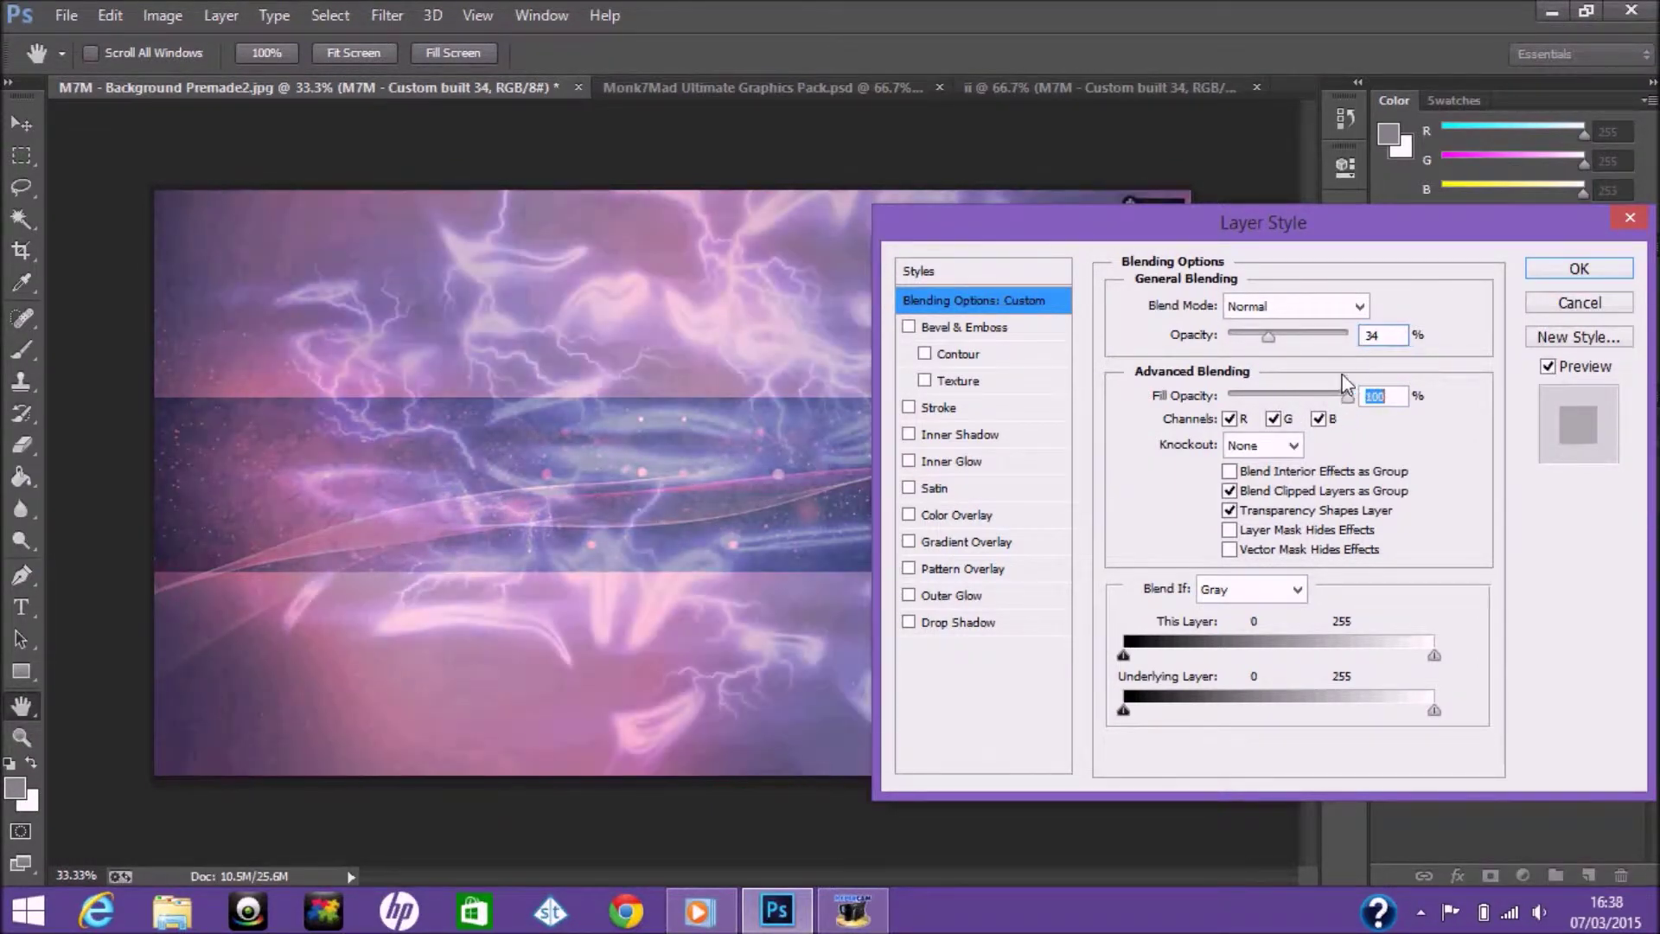
pyautogui.click(1583, 269)
pyautogui.click(1487, 560)
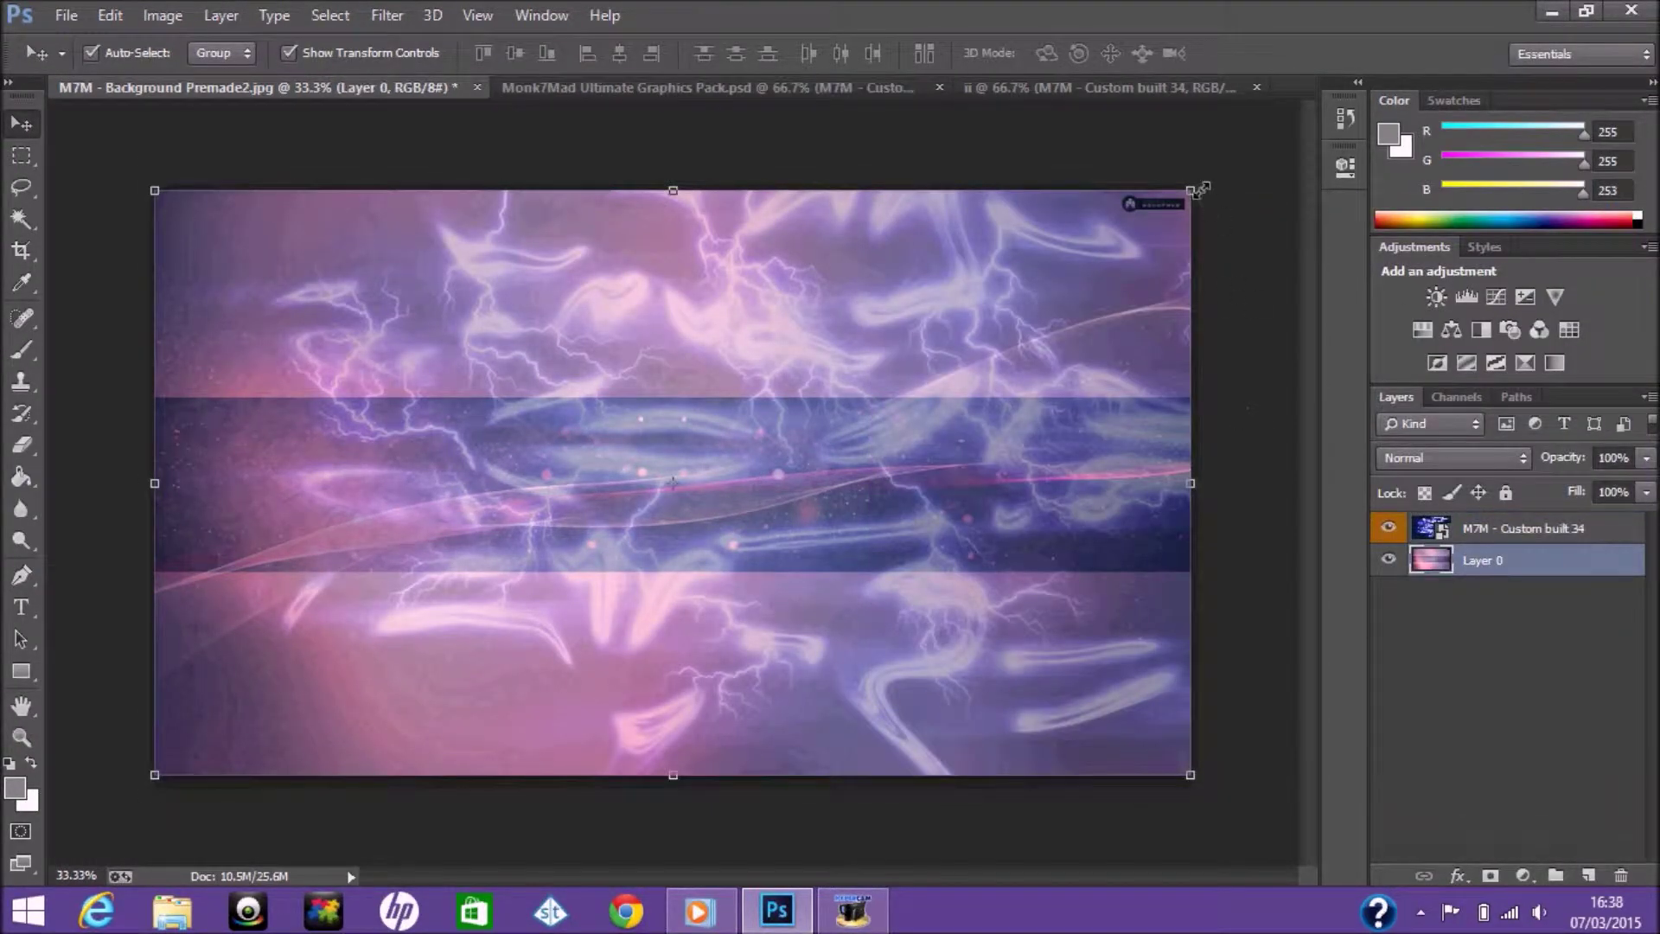
# Enlarge the pink background Layer 0 slightly past the canvas edges.
pyautogui.hotkey('ctrl', 't')
pyautogui.moveTo(1191, 190); pyautogui.dragTo(1212, 160)
pyautogui.click(1096, 54)
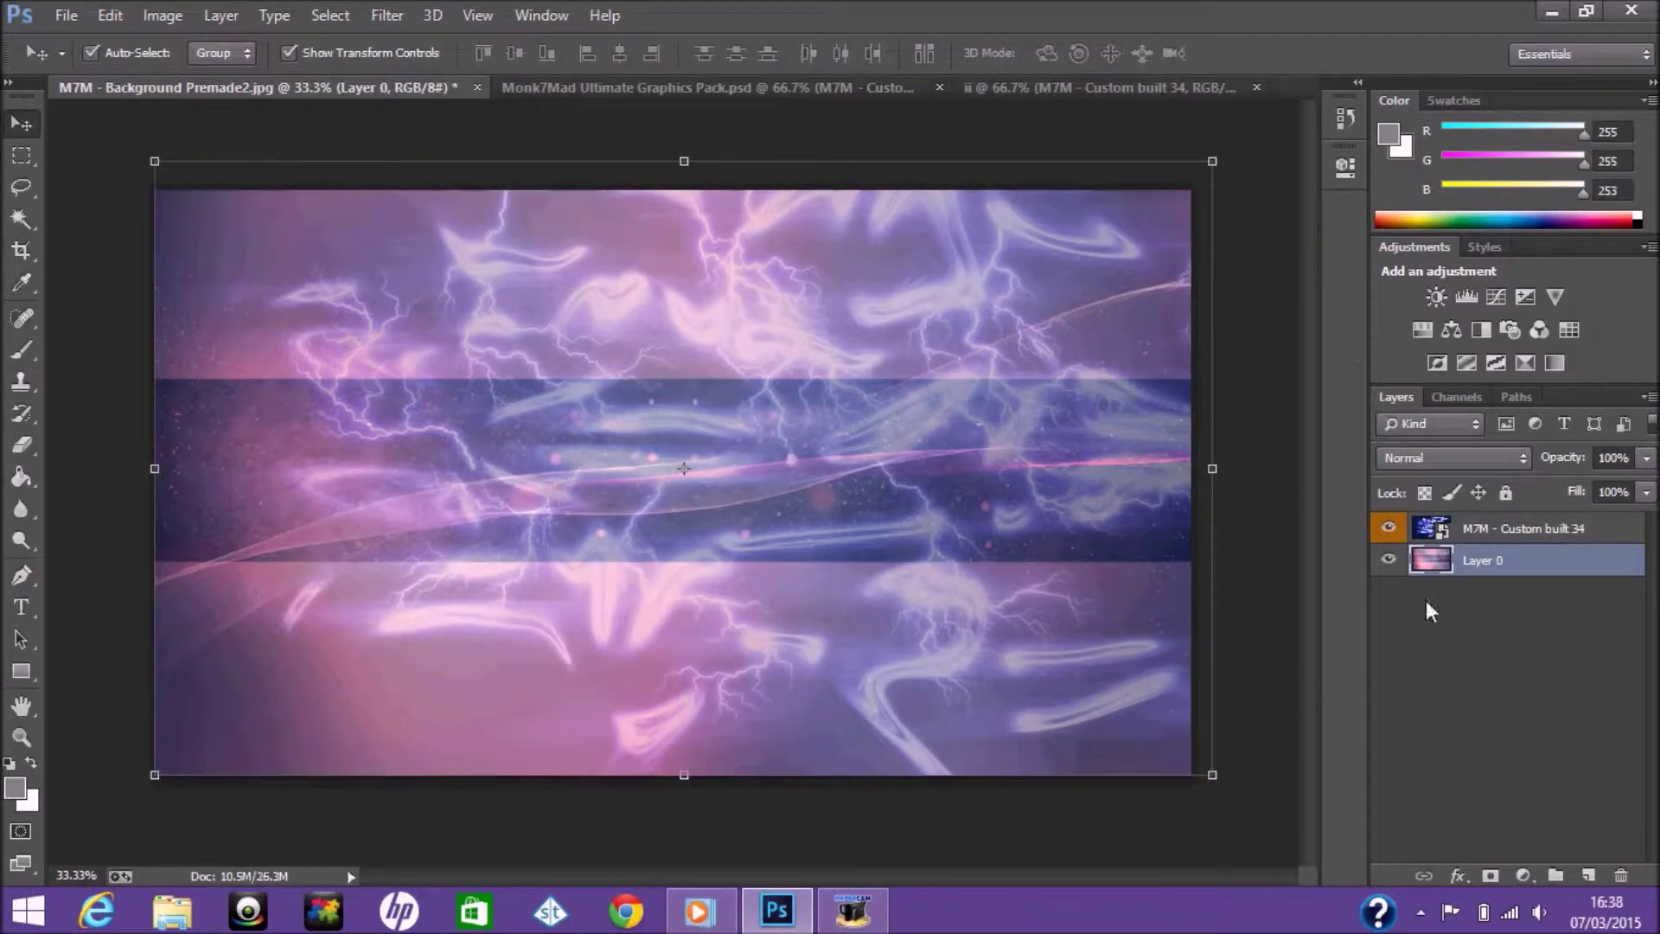
# Stretch the faded lightning layer outward so it overfills the canvas.
pyautogui.click(1487, 529)
pyautogui.moveTo(683, 472); pyautogui.dragTo(663, 463)
pyautogui.moveTo(1290, 153); pyautogui.dragTo(1298, 126)
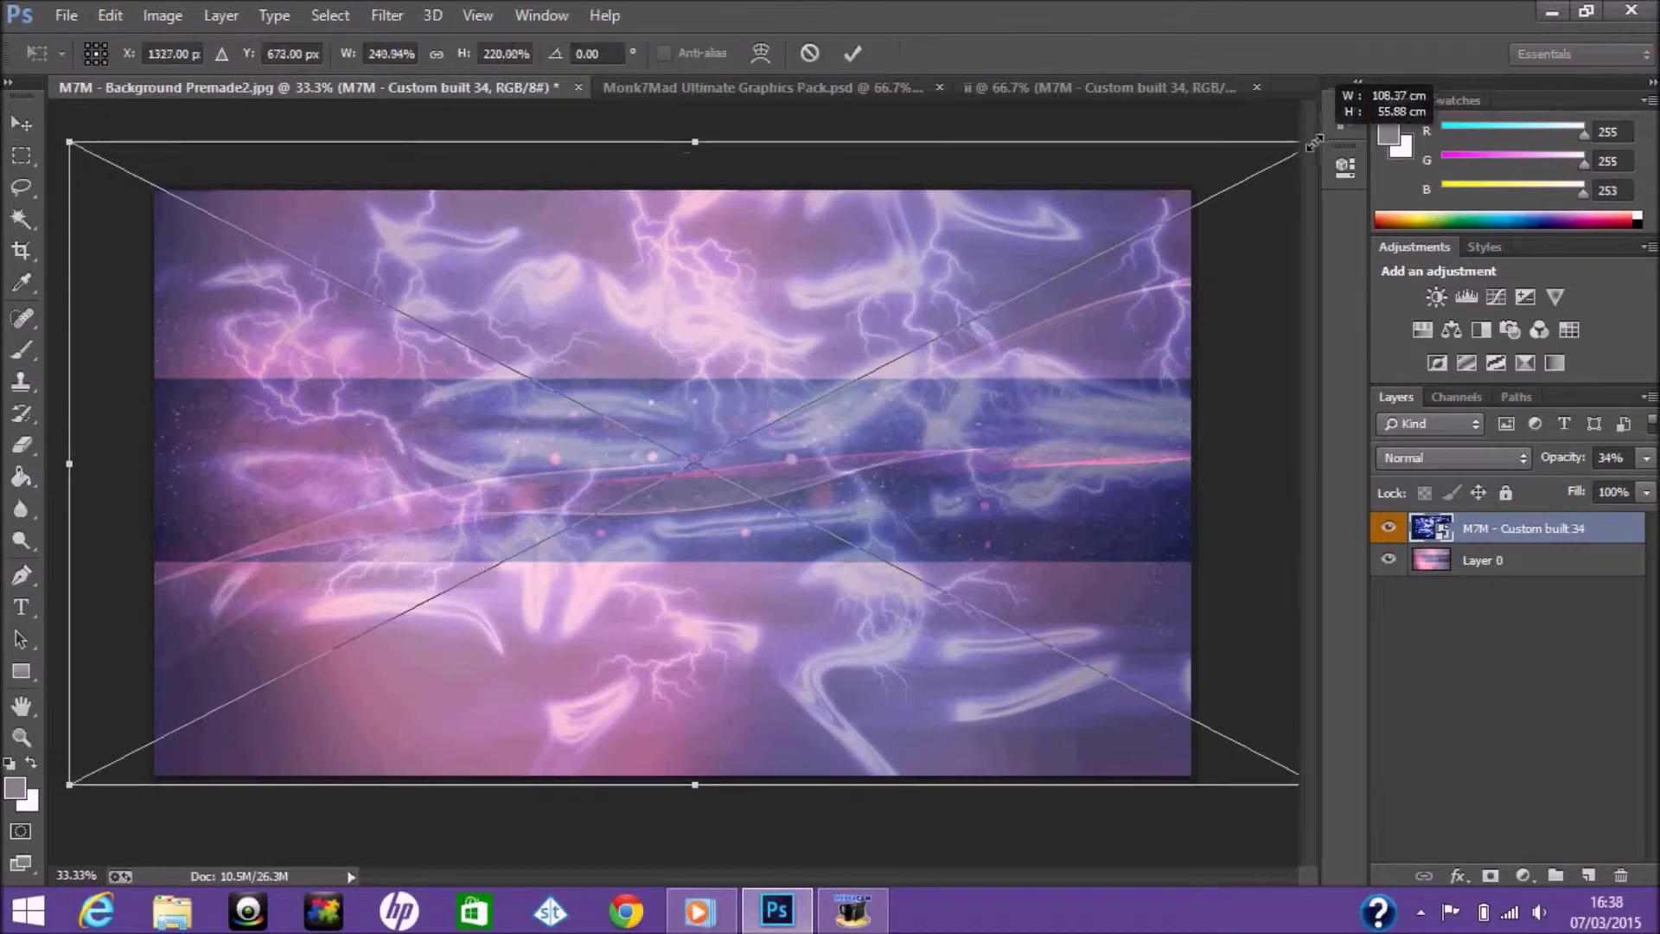
pyautogui.moveTo(66, 786); pyautogui.dragTo(49, 807)
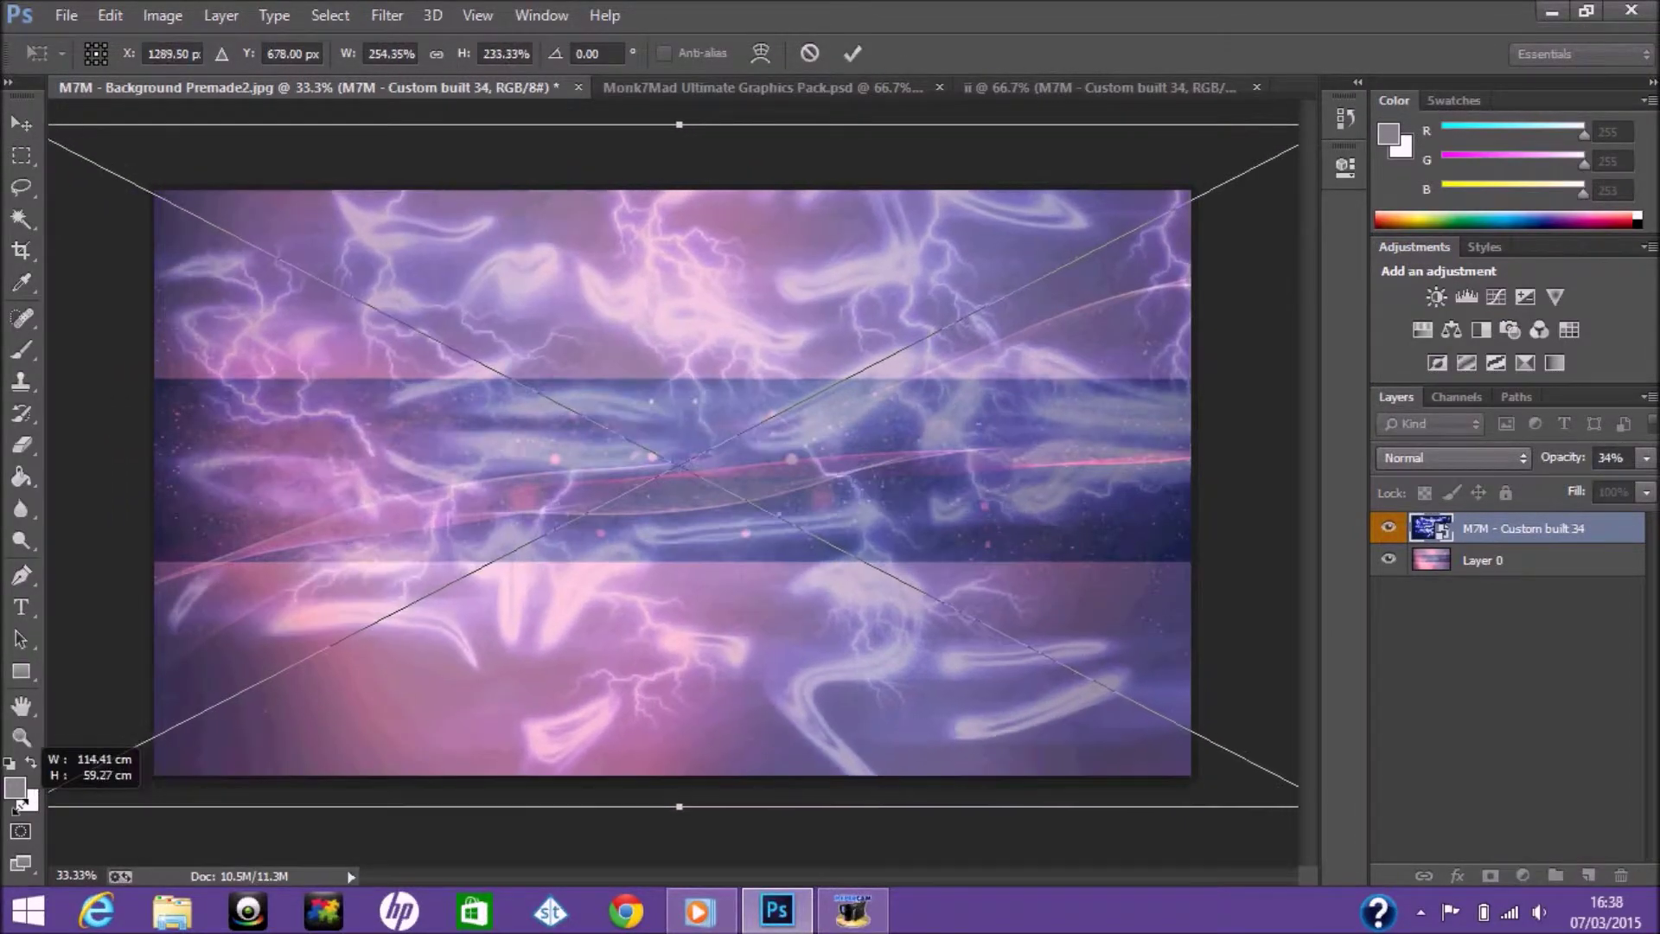
pyautogui.click(853, 53)
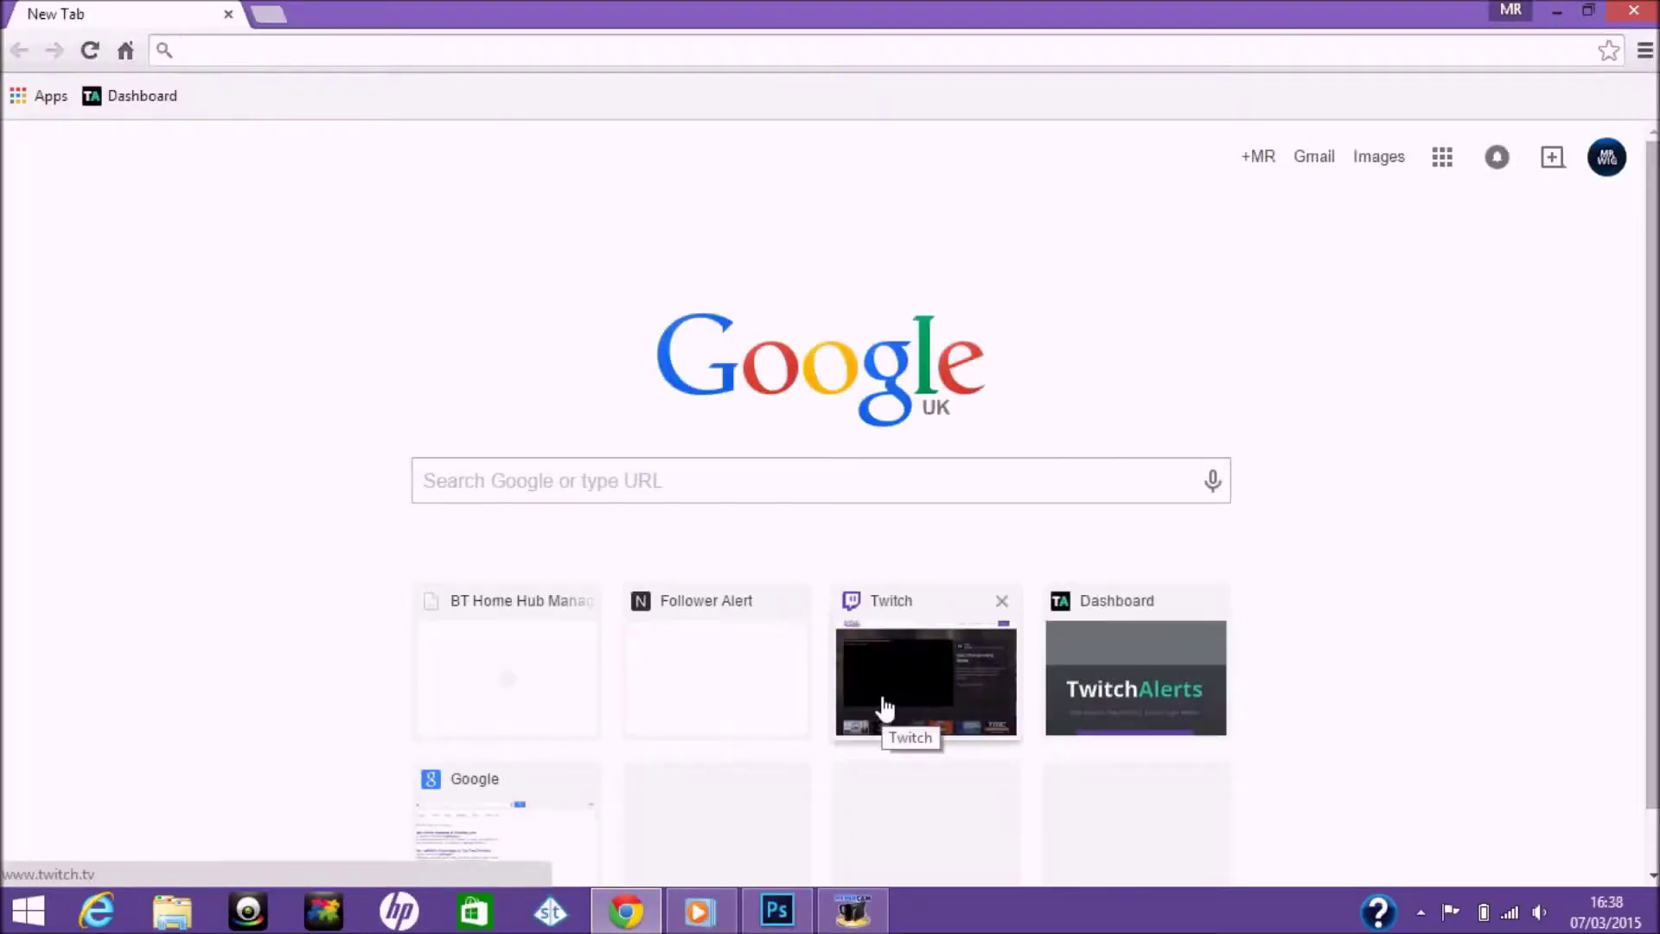
# Run a Google Images search for 'headphones art' and browse the results.
pyautogui.click(1408, 138)
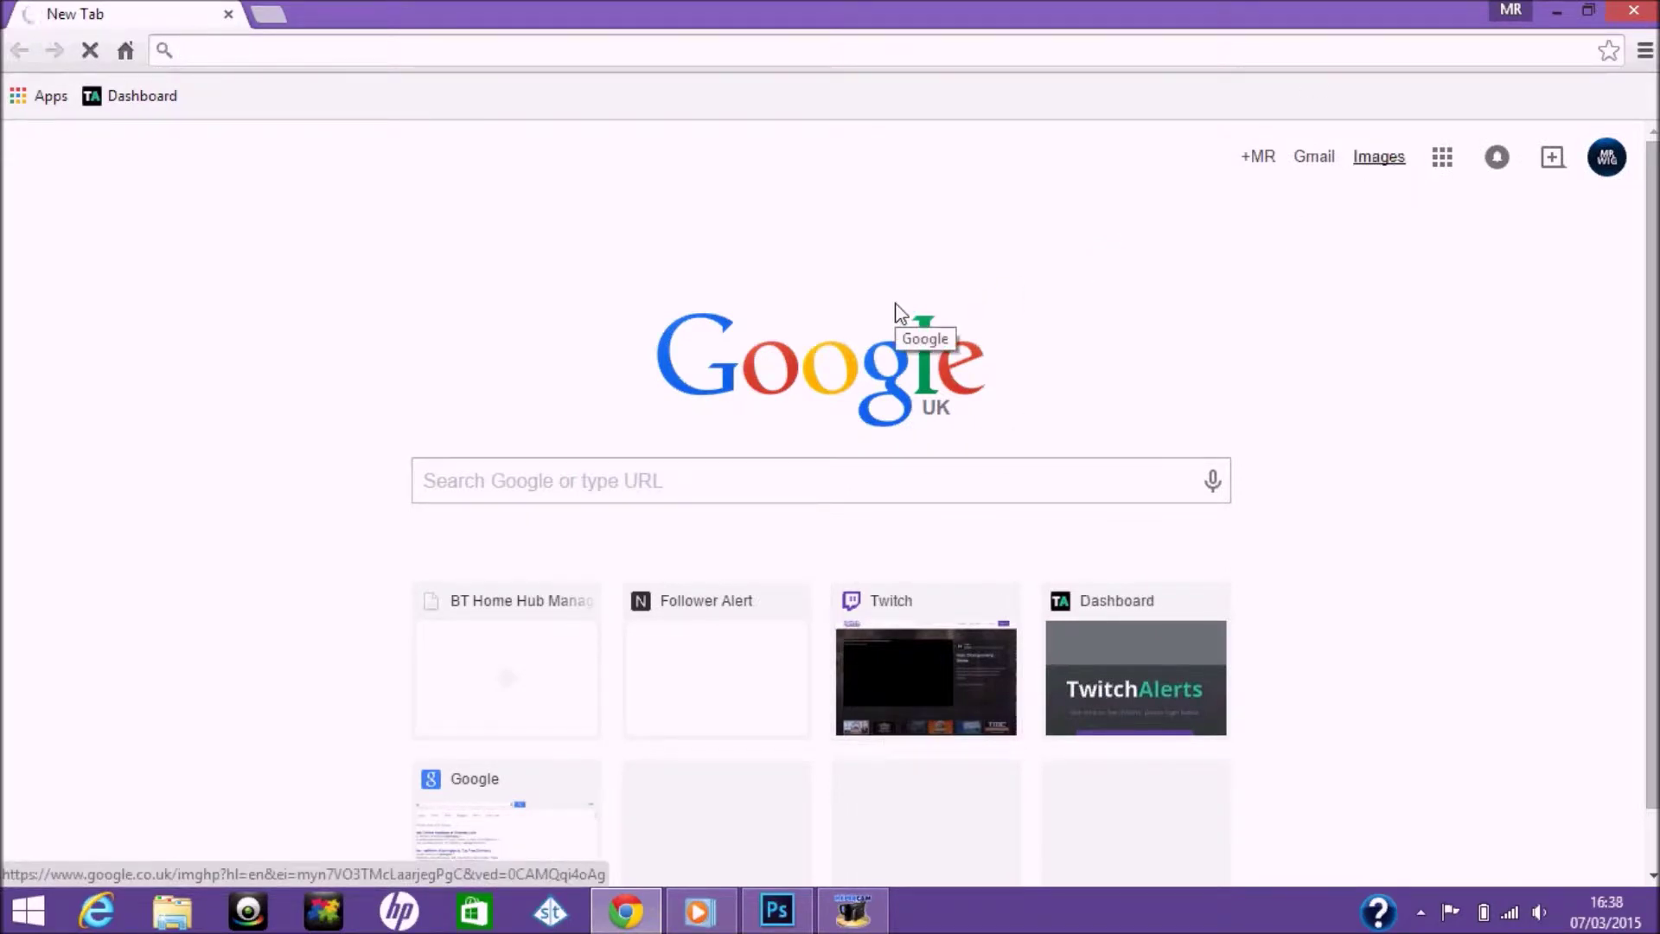
pyautogui.write('head')
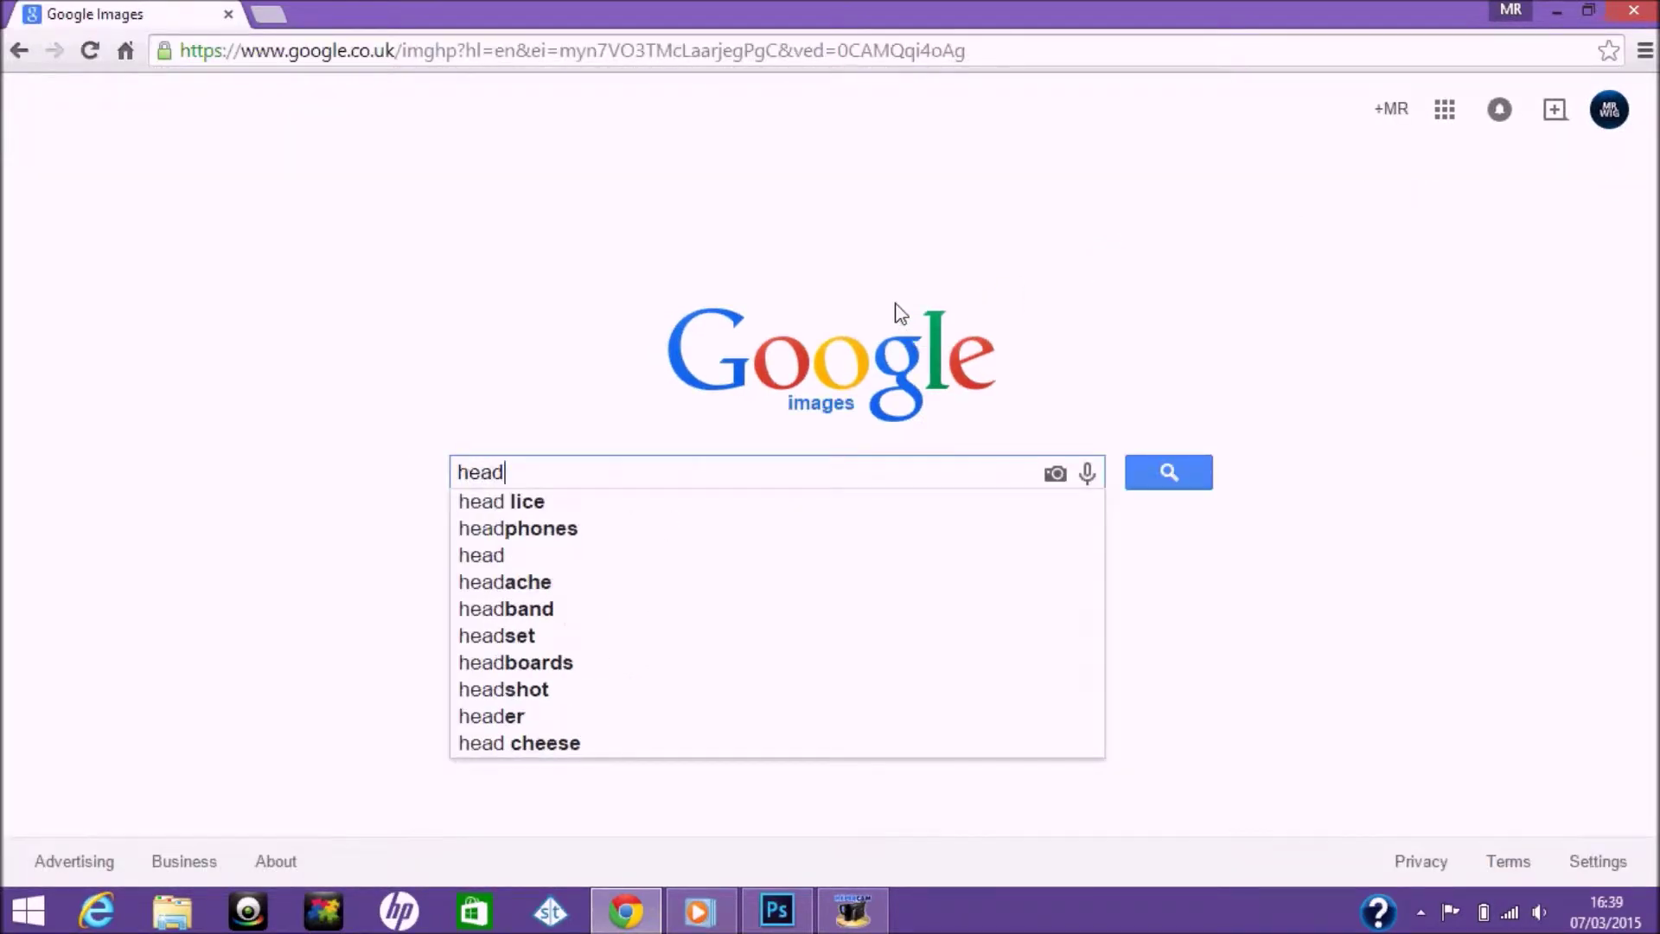
pyautogui.write('phones art')
pyautogui.press('Return')
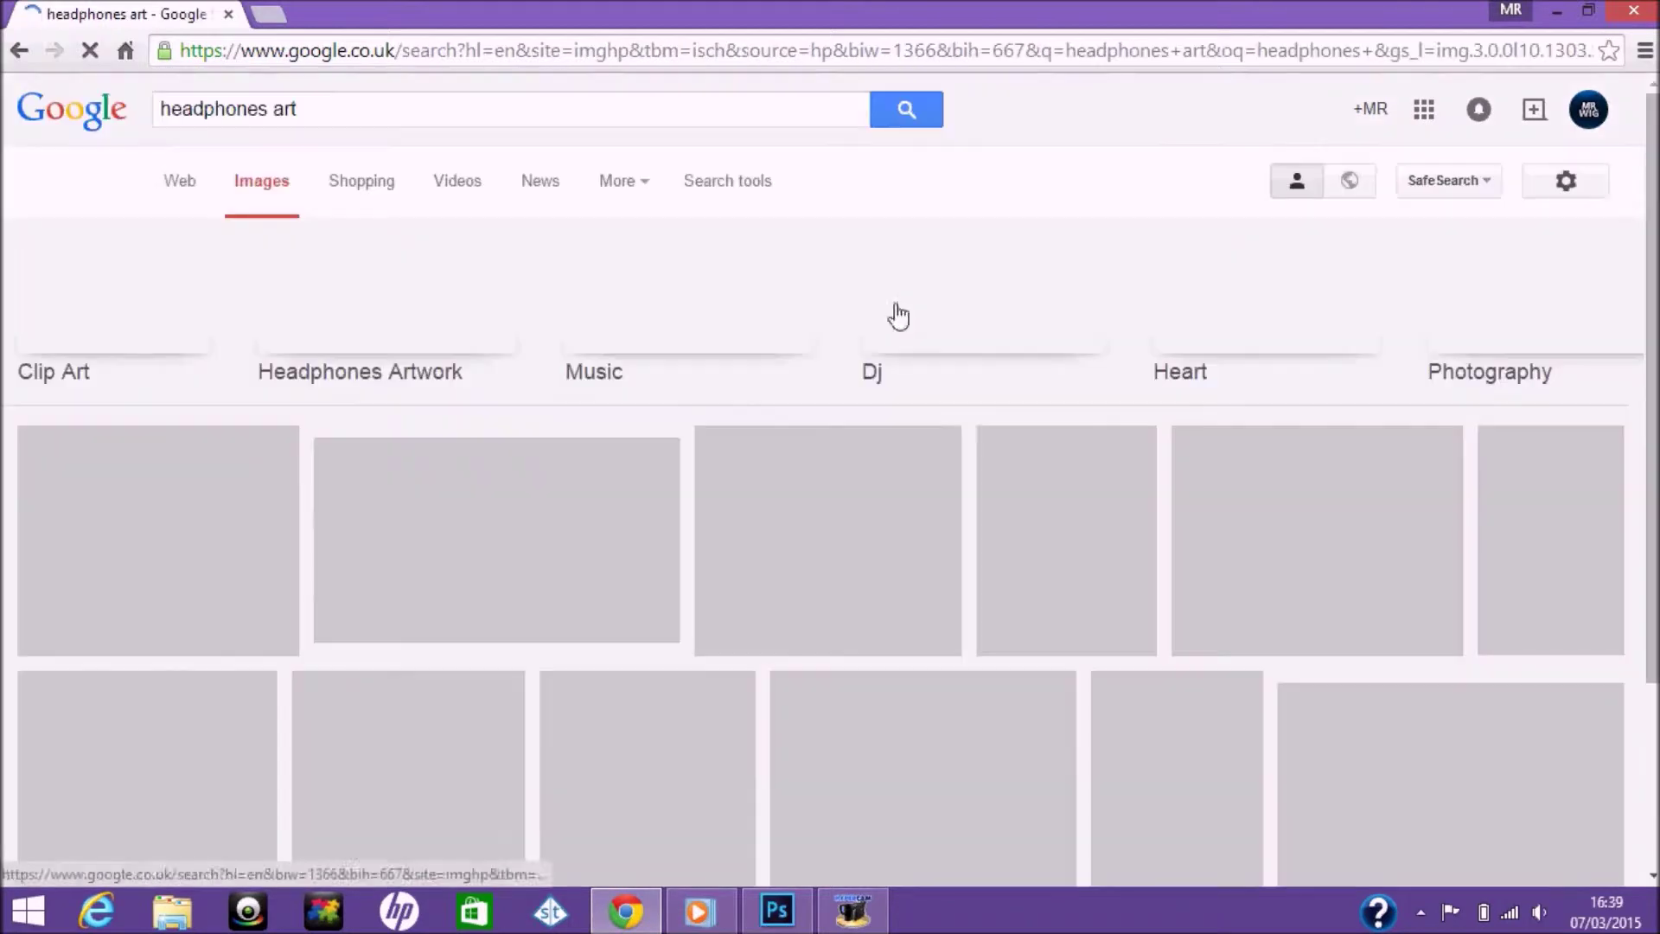
pyautogui.scroll(-5, 675, 536)
pyautogui.scroll(5, 735, 473)
pyautogui.scroll(-5, 735, 473)
pyautogui.scroll(-5, 739, 346)
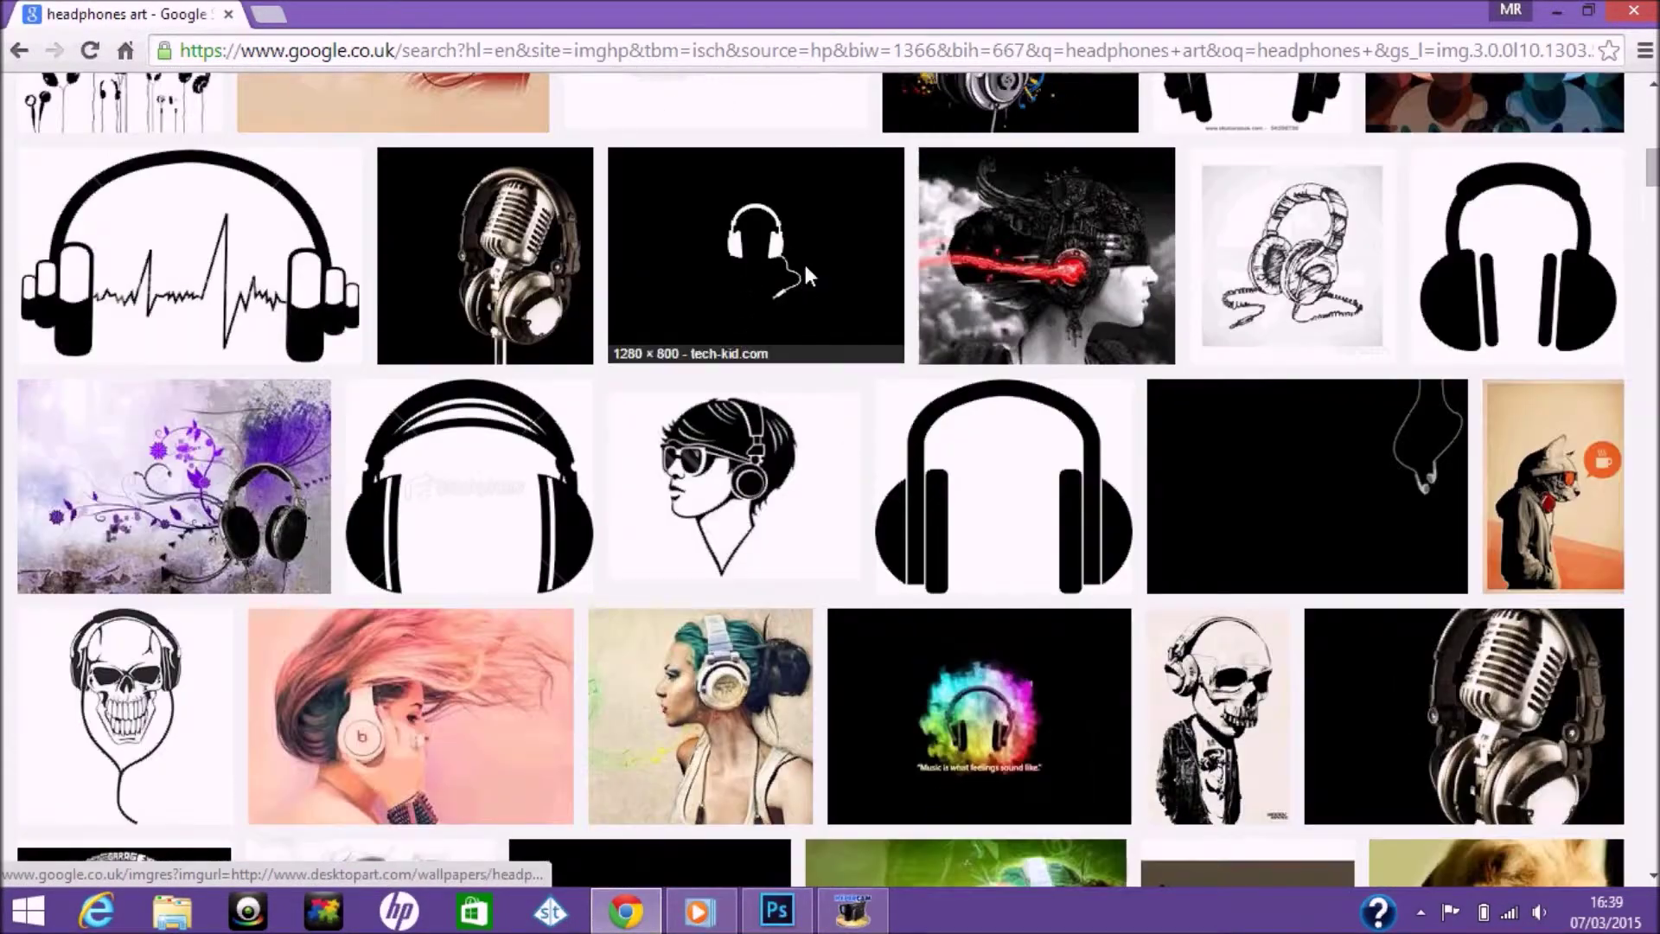
# Open the white headphones silhouette at full size and choose Save image as.
pyautogui.click(806, 275)
pyautogui.click(1260, 449)
pyautogui.rightClick(1077, 258)
pyautogui.click(1153, 269)
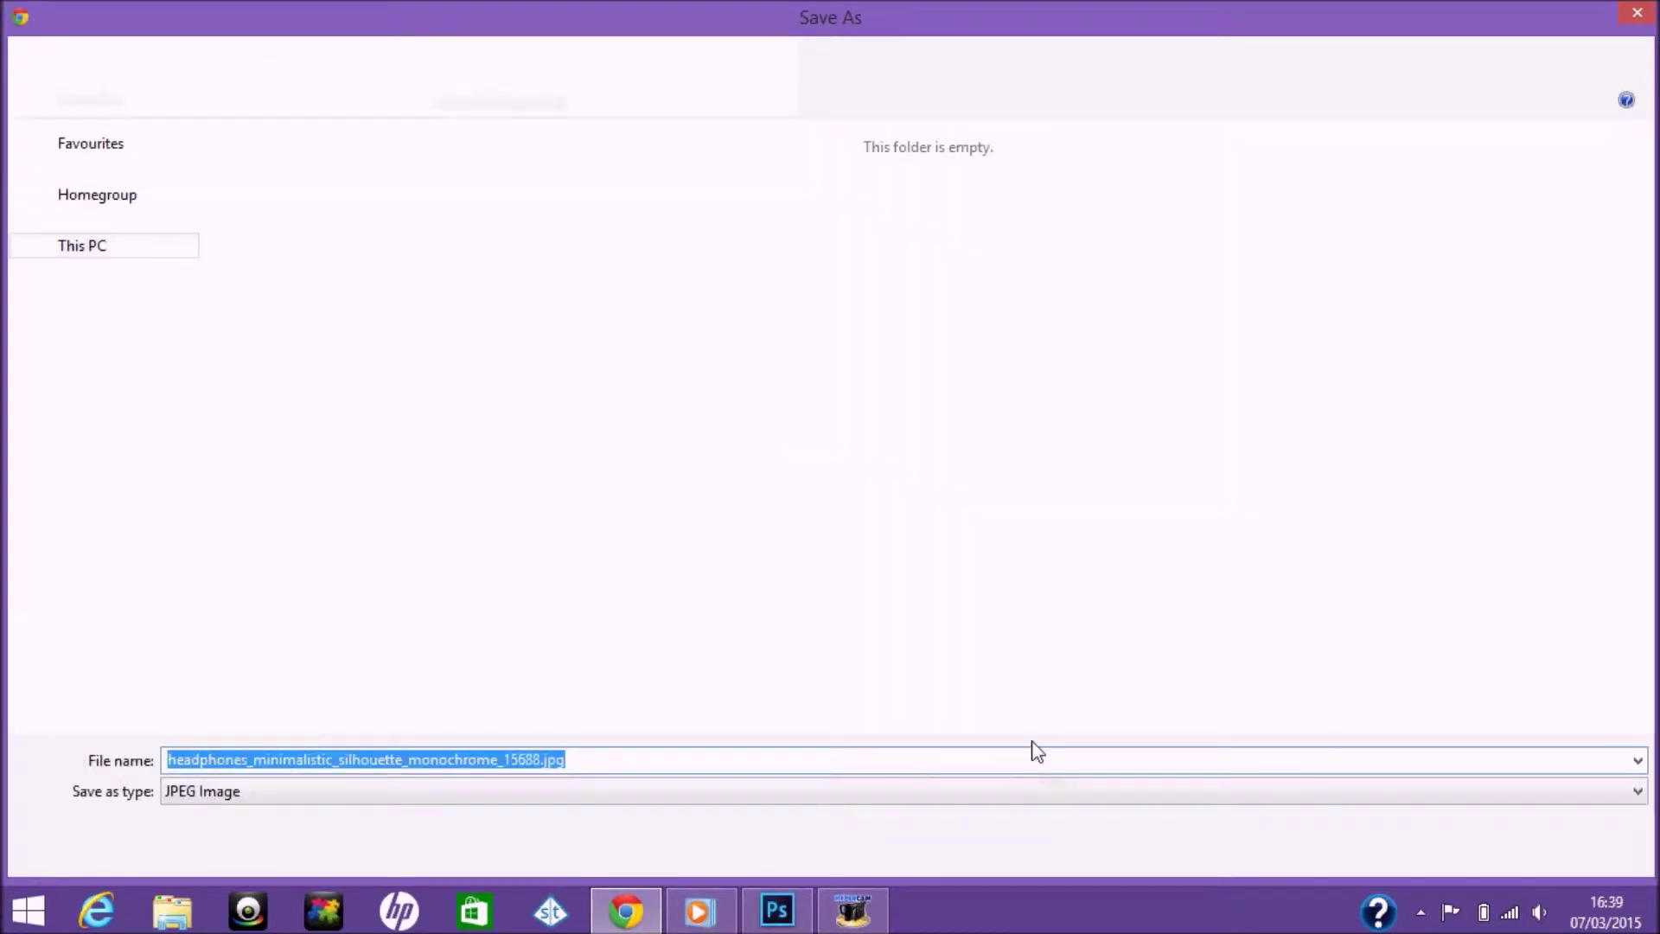
# Save the headphones silhouette JPEG into the Pictures folder and return to Photoshop.
pyautogui.click(698, 911)
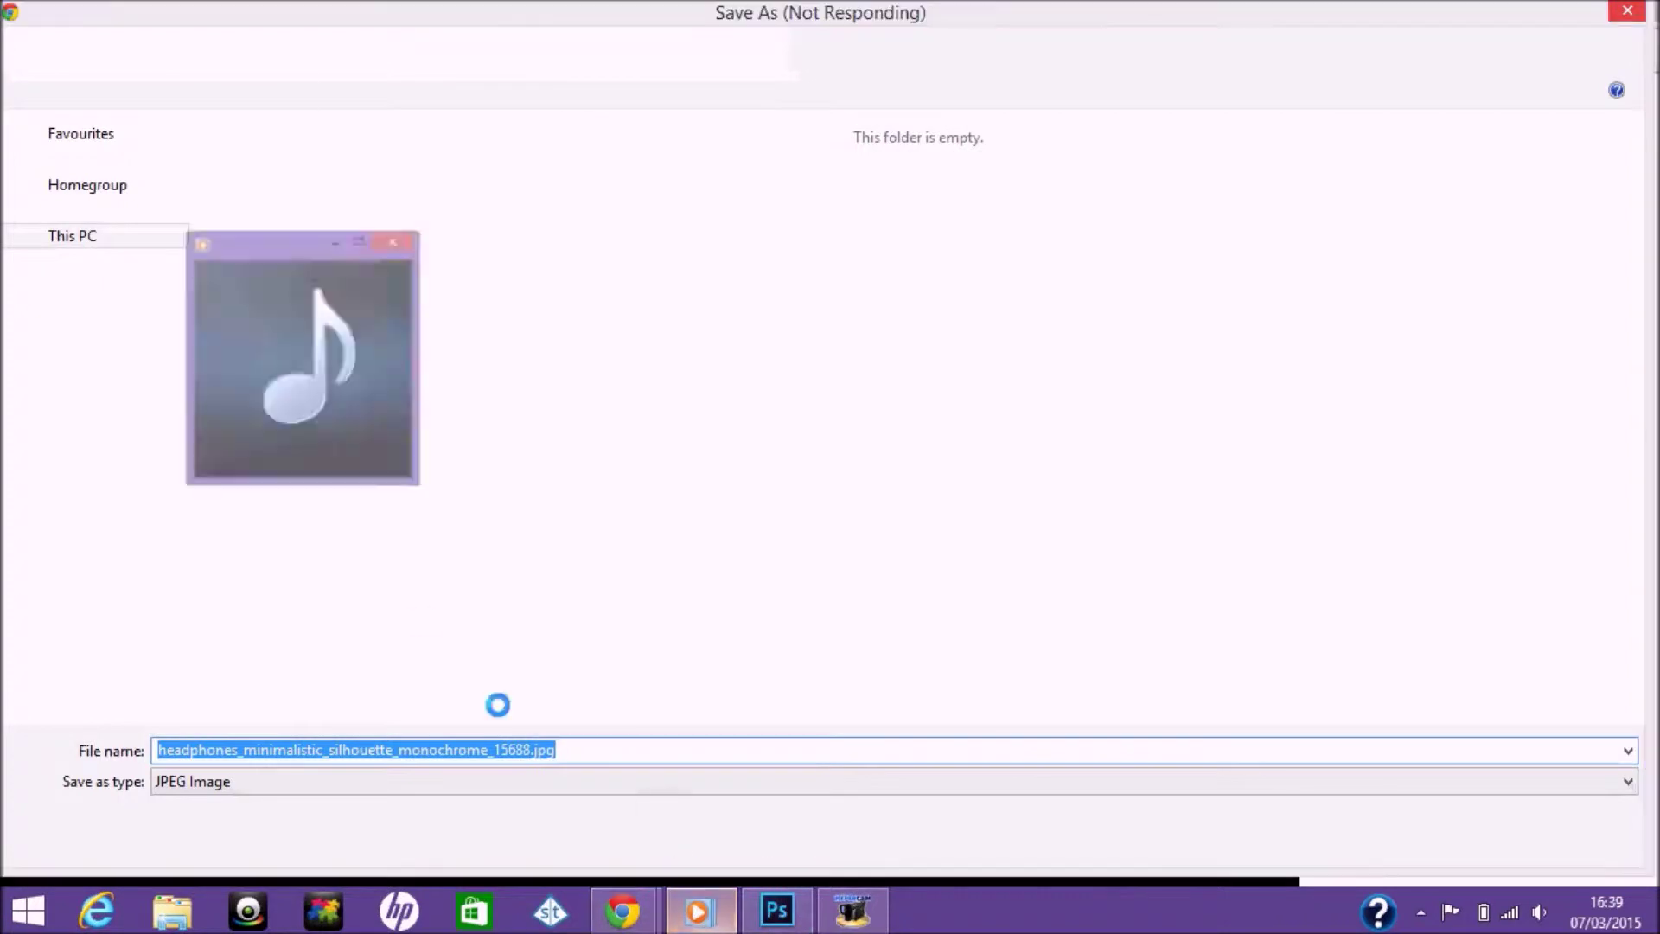
pyautogui.click(4, 273)
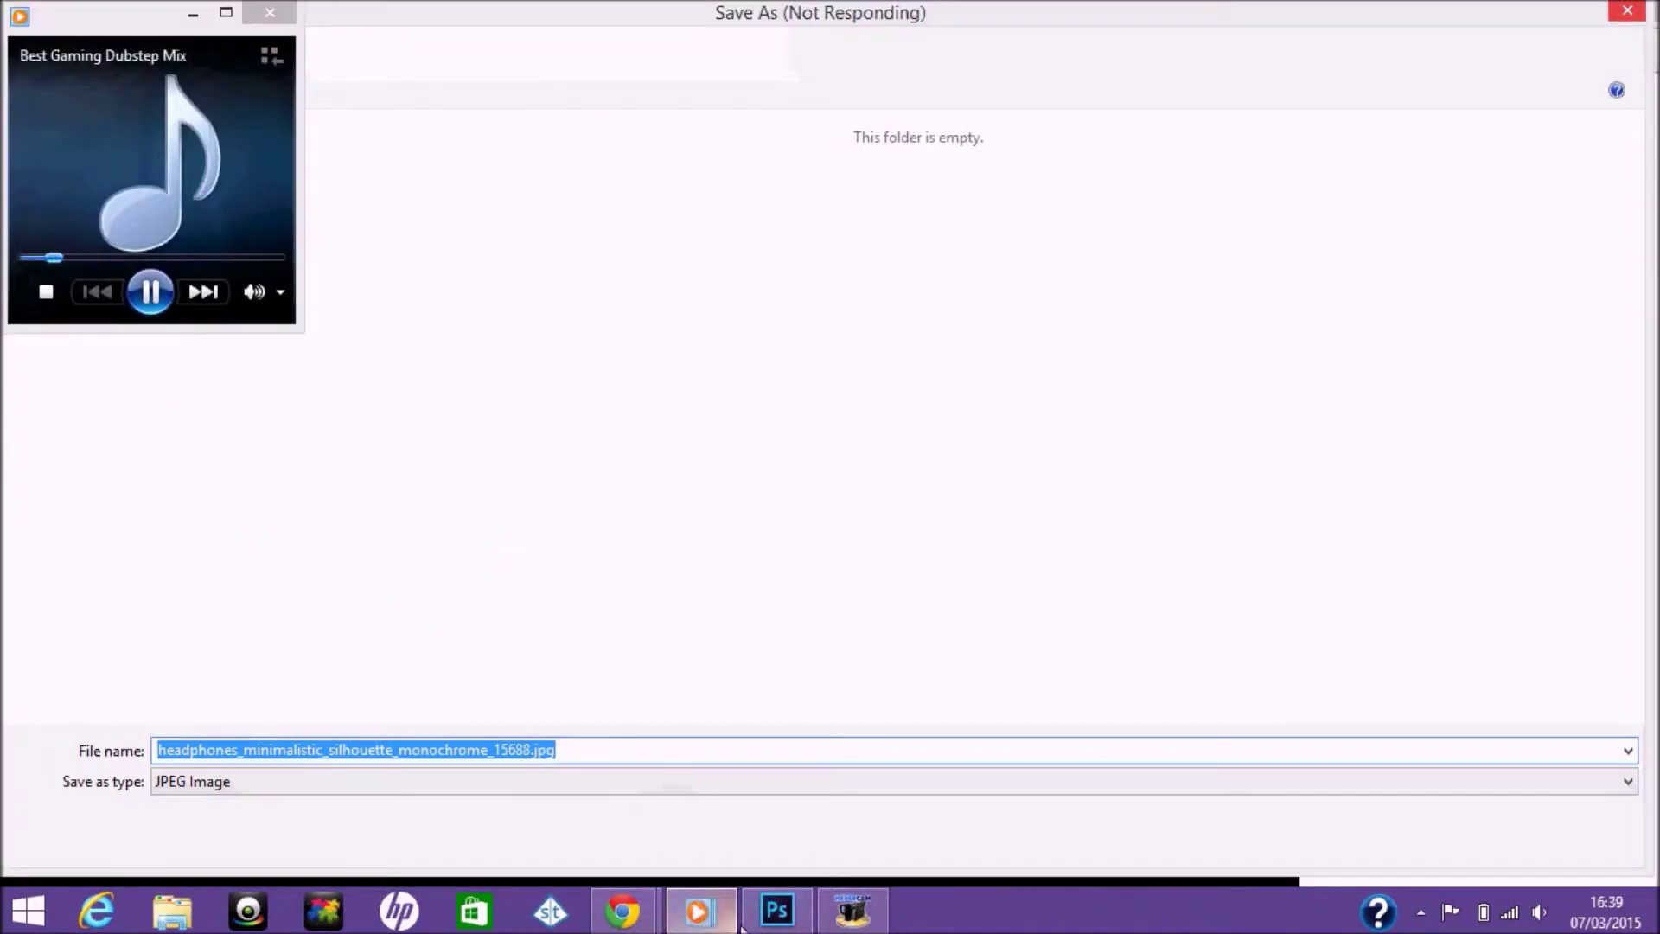
pyautogui.click(621, 911)
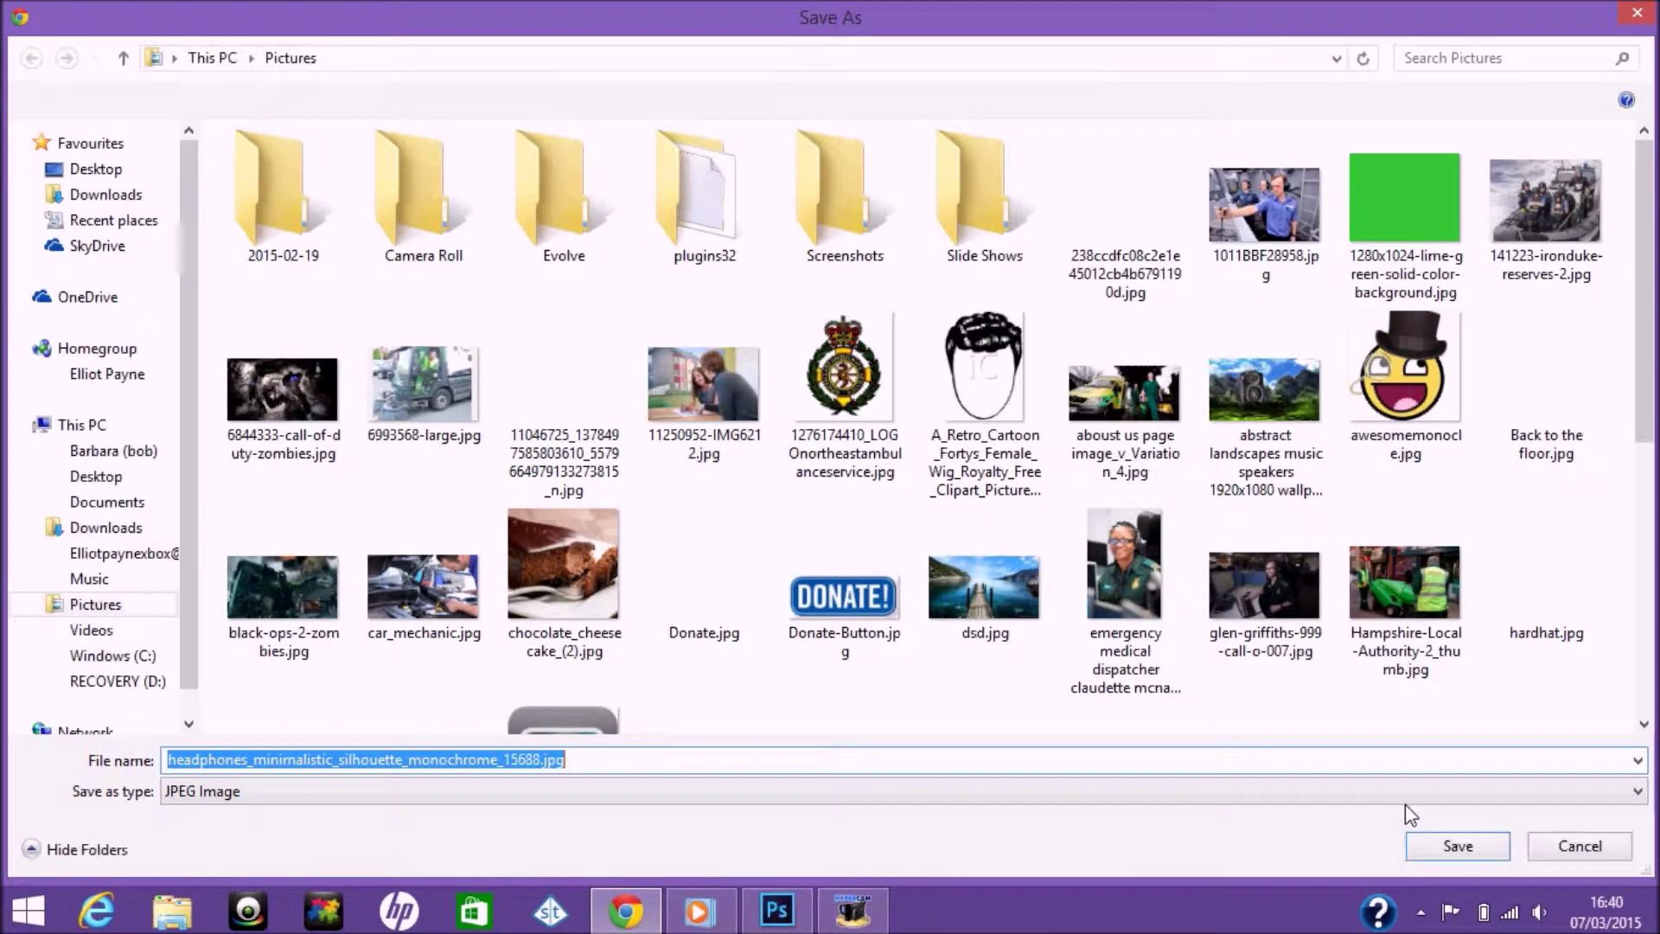
pyautogui.click(1482, 842)
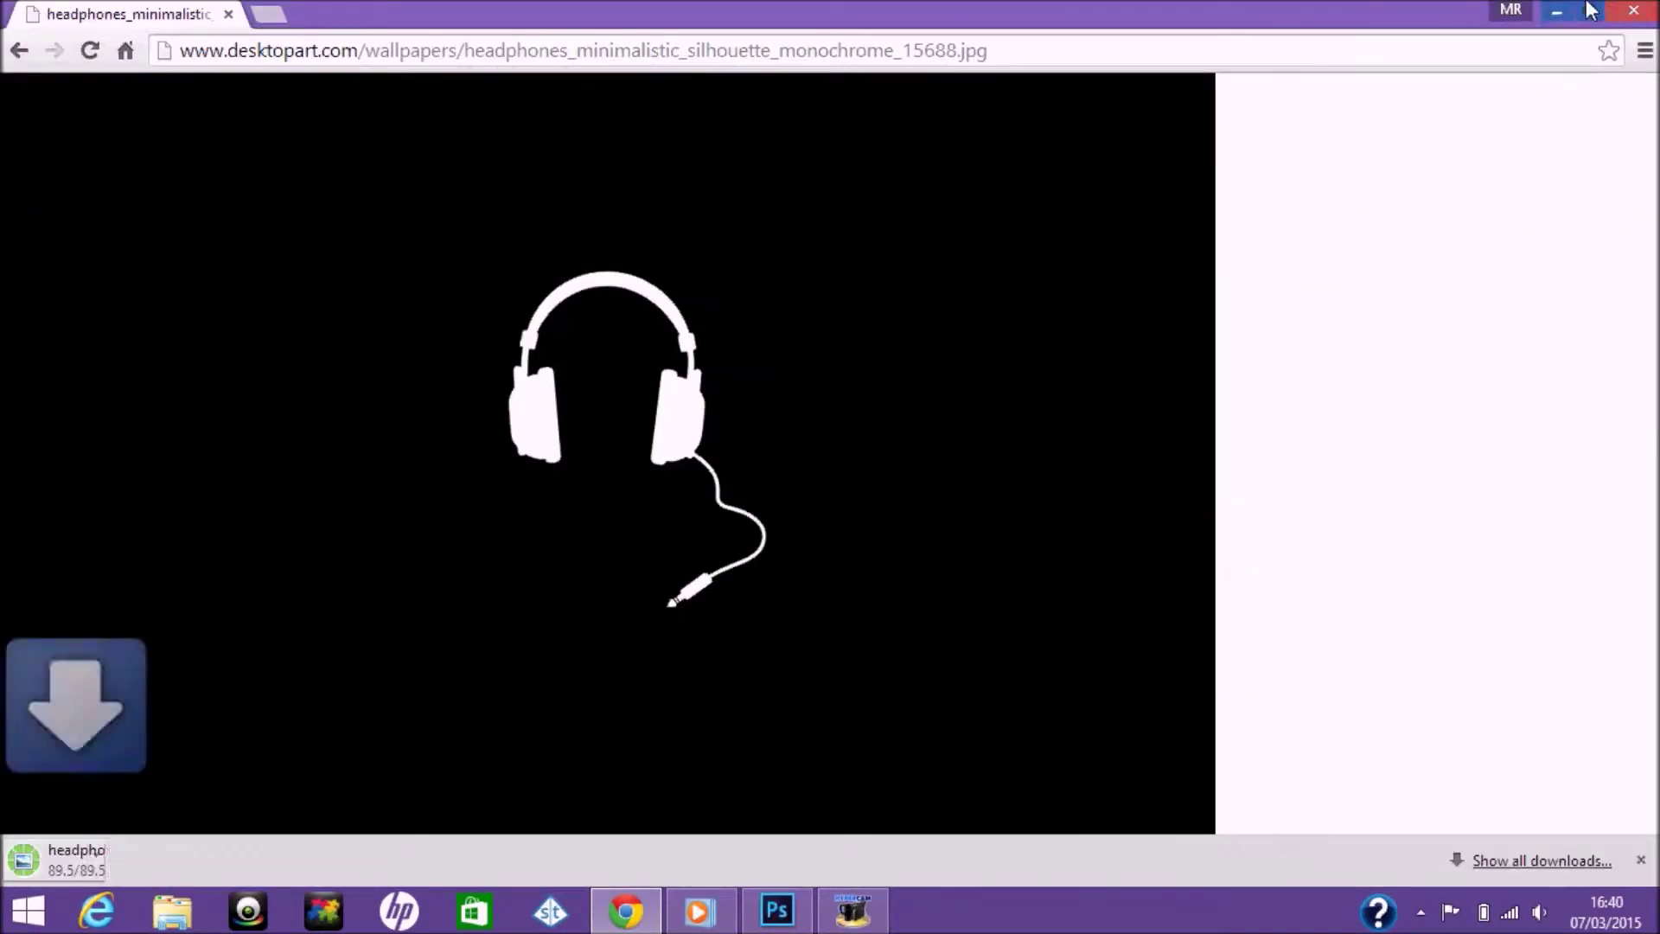
pyautogui.click(1559, 10)
pyautogui.click(854, 91)
# Open the downloaded headphones JPEG from the Pictures folder in Photoshop.
pyautogui.click(66, 15)
pyautogui.click(90, 41)
pyautogui.press('Escape')
pyautogui.click(66, 15)
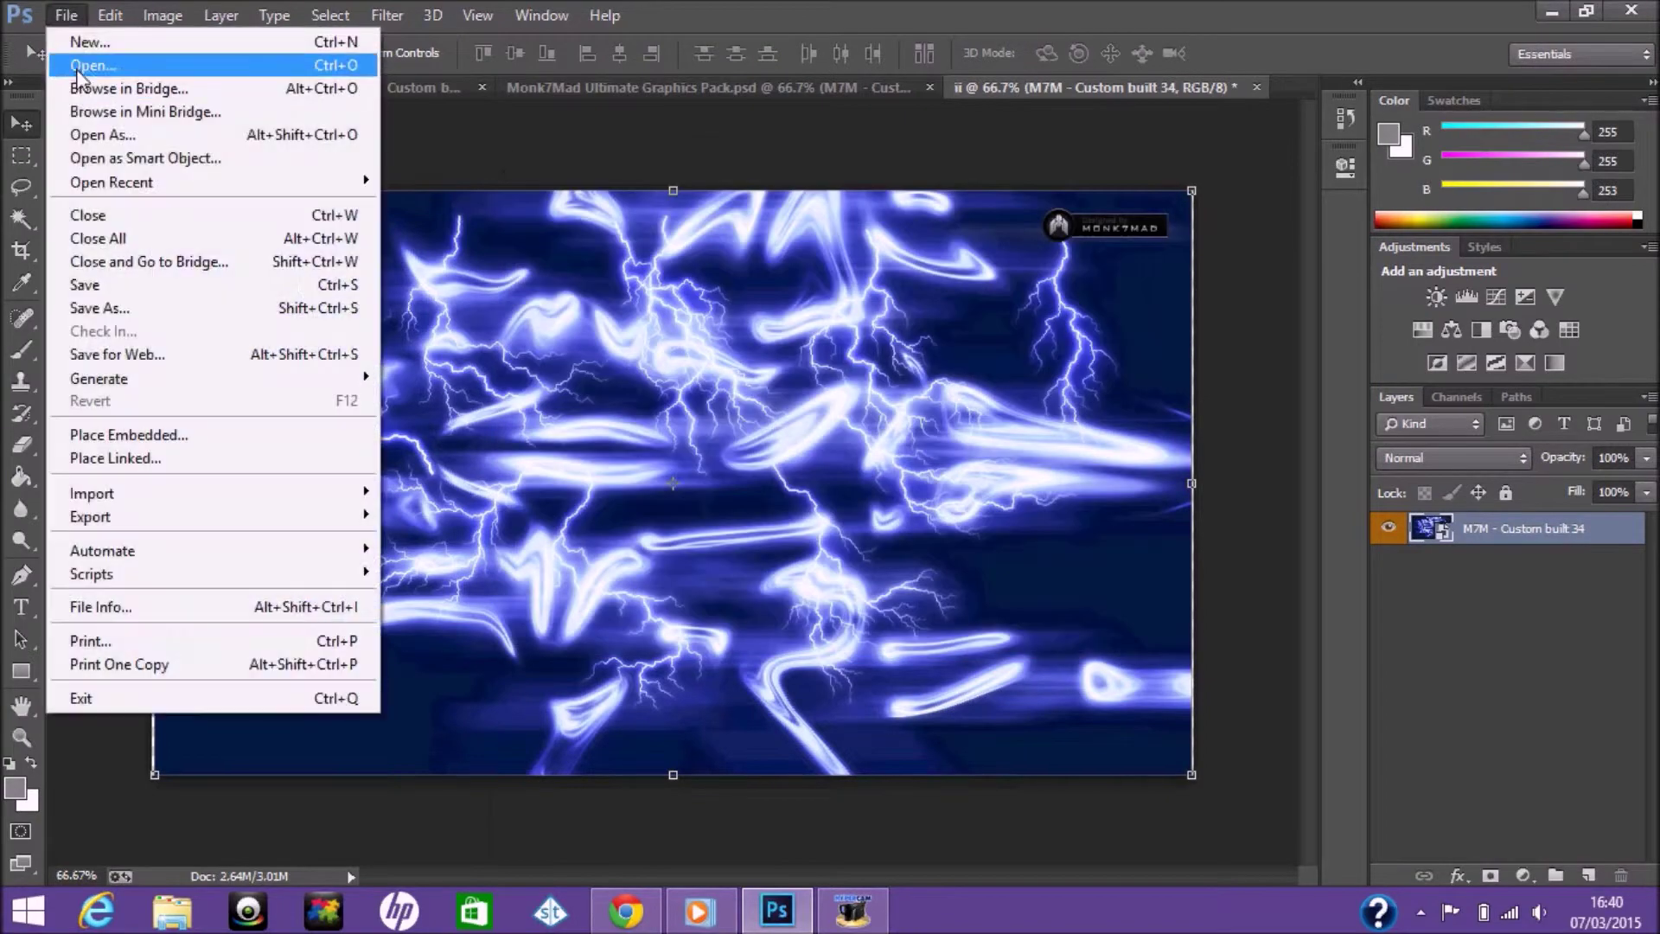
pyautogui.click(92, 65)
pyautogui.click(95, 604)
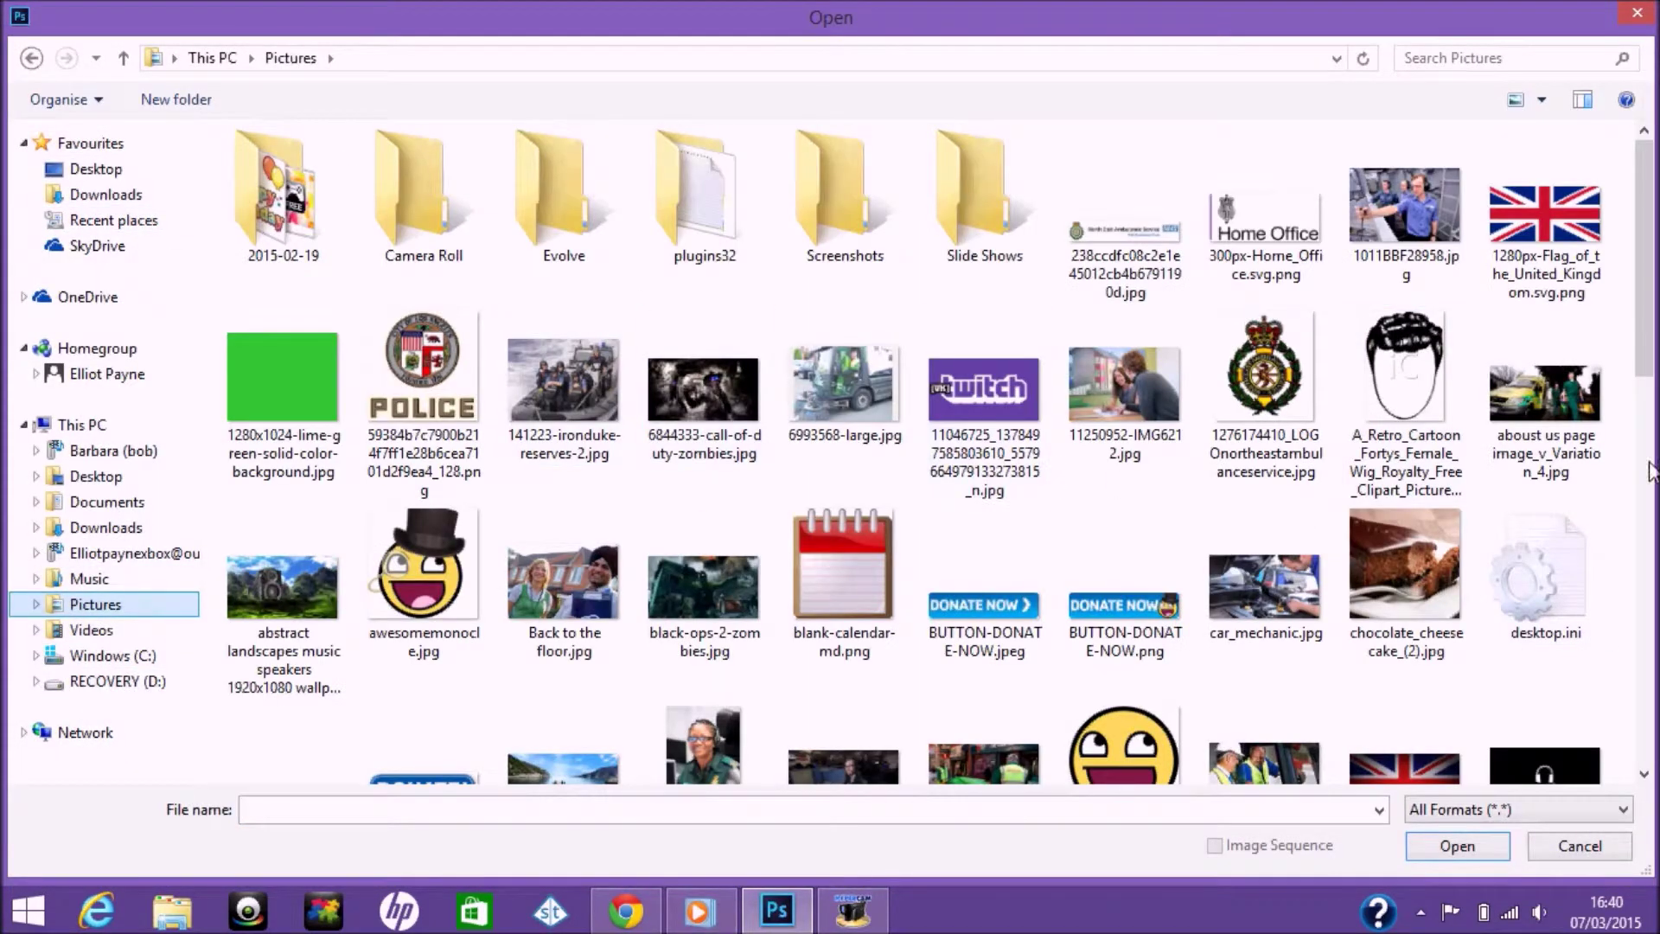
pyautogui.scroll(-5, 1654, 340)
pyautogui.click(1544, 390)
pyautogui.click(1458, 846)
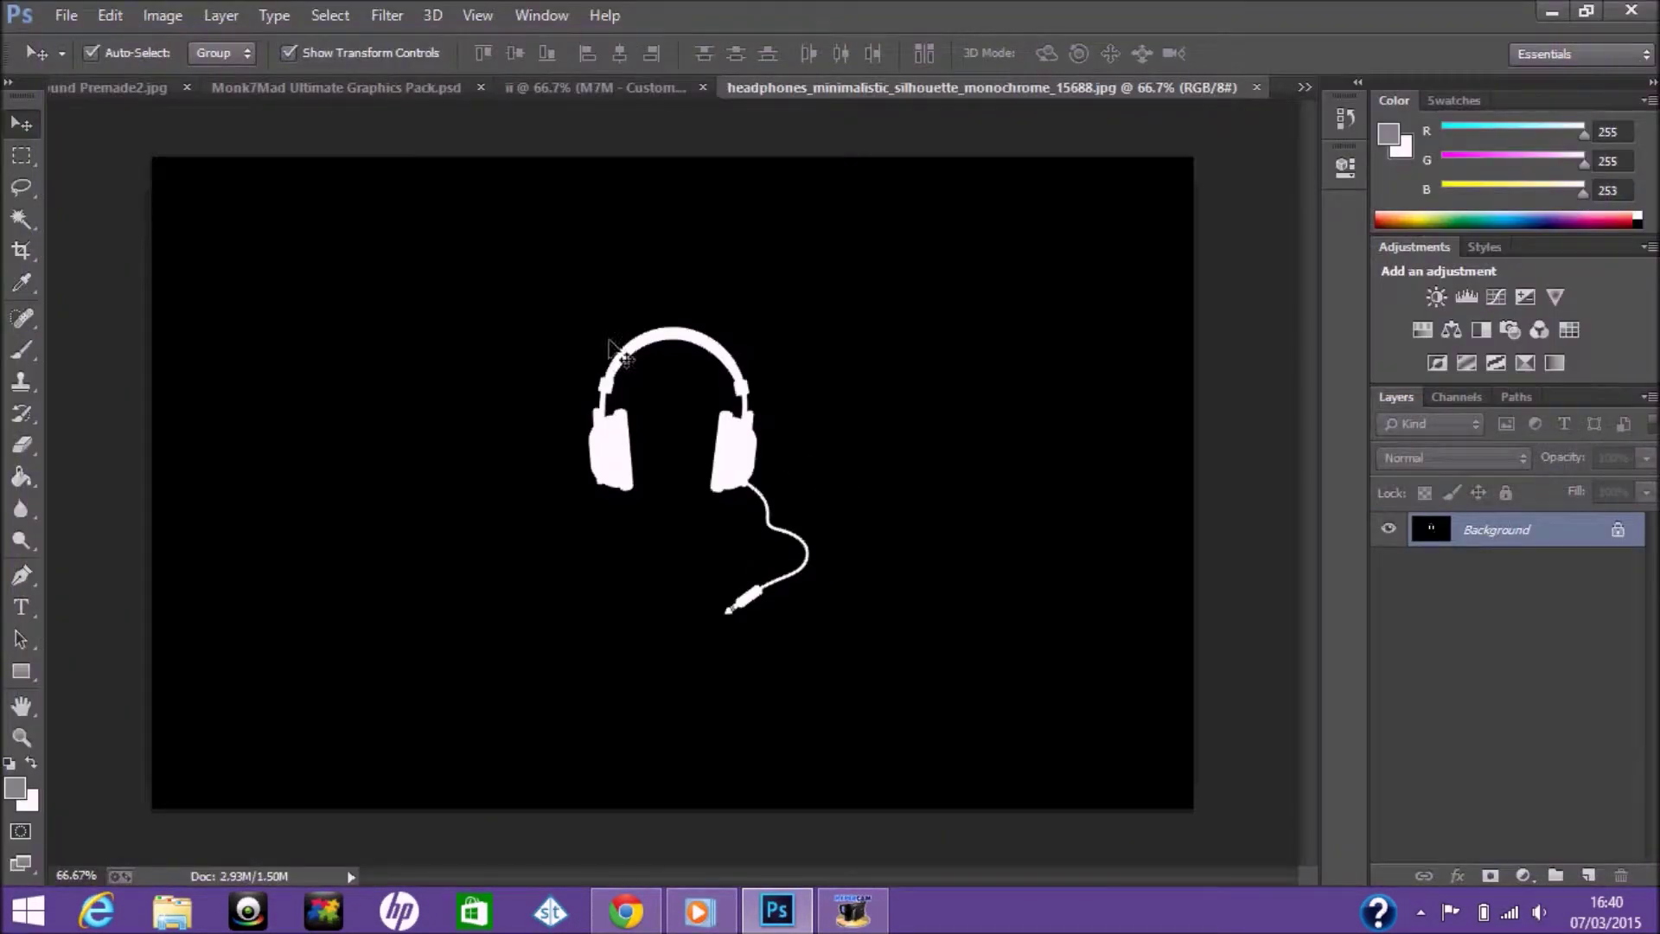
# Unlock the background as Layer 0 and delete the black area, leaving the white silhouette.
pyautogui.click(21, 218)
pyautogui.click(361, 355)
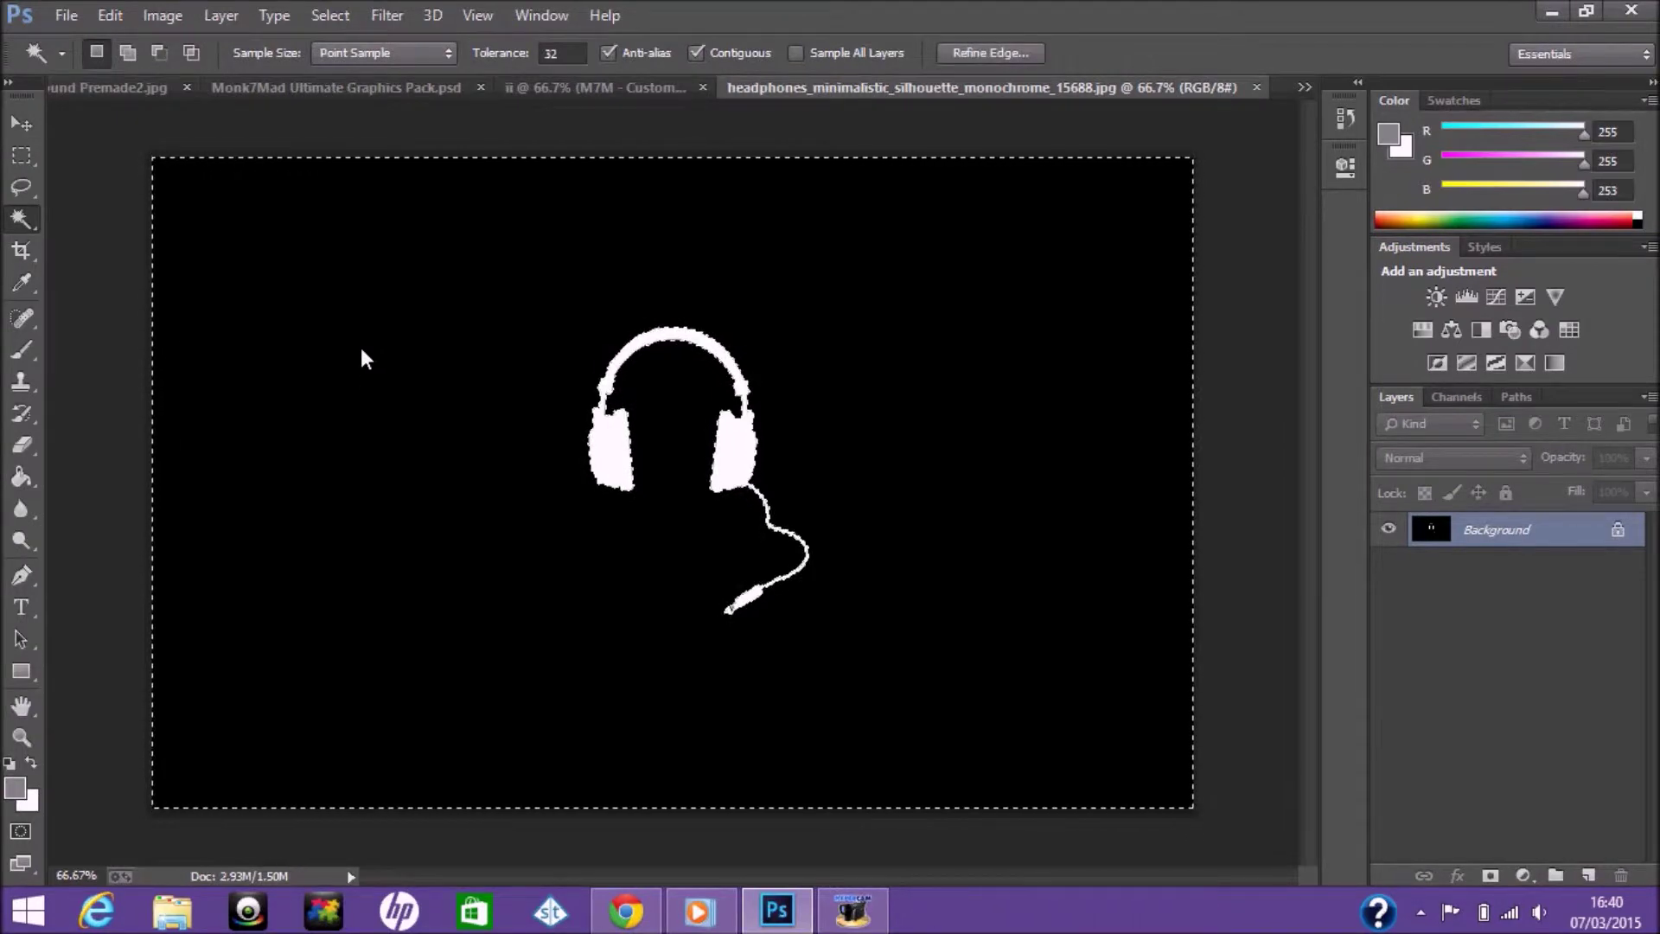
pyautogui.click(19, 127)
pyautogui.rightClick(1486, 532)
pyautogui.click(1489, 564)
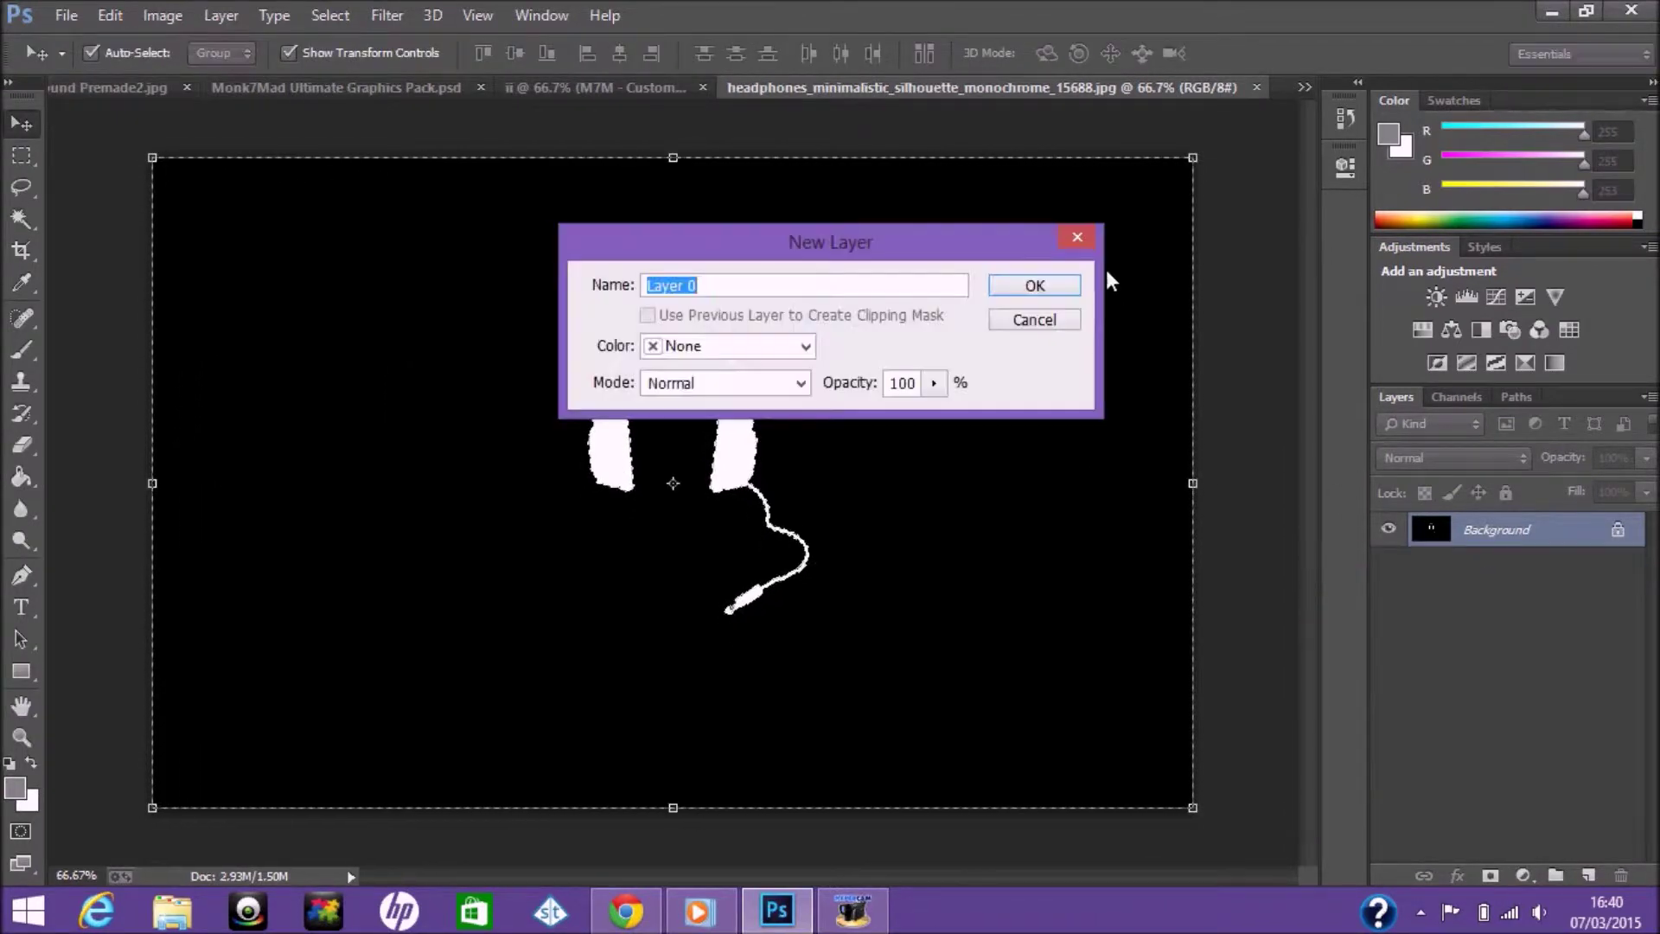
pyautogui.click(1046, 287)
pyautogui.click(21, 218)
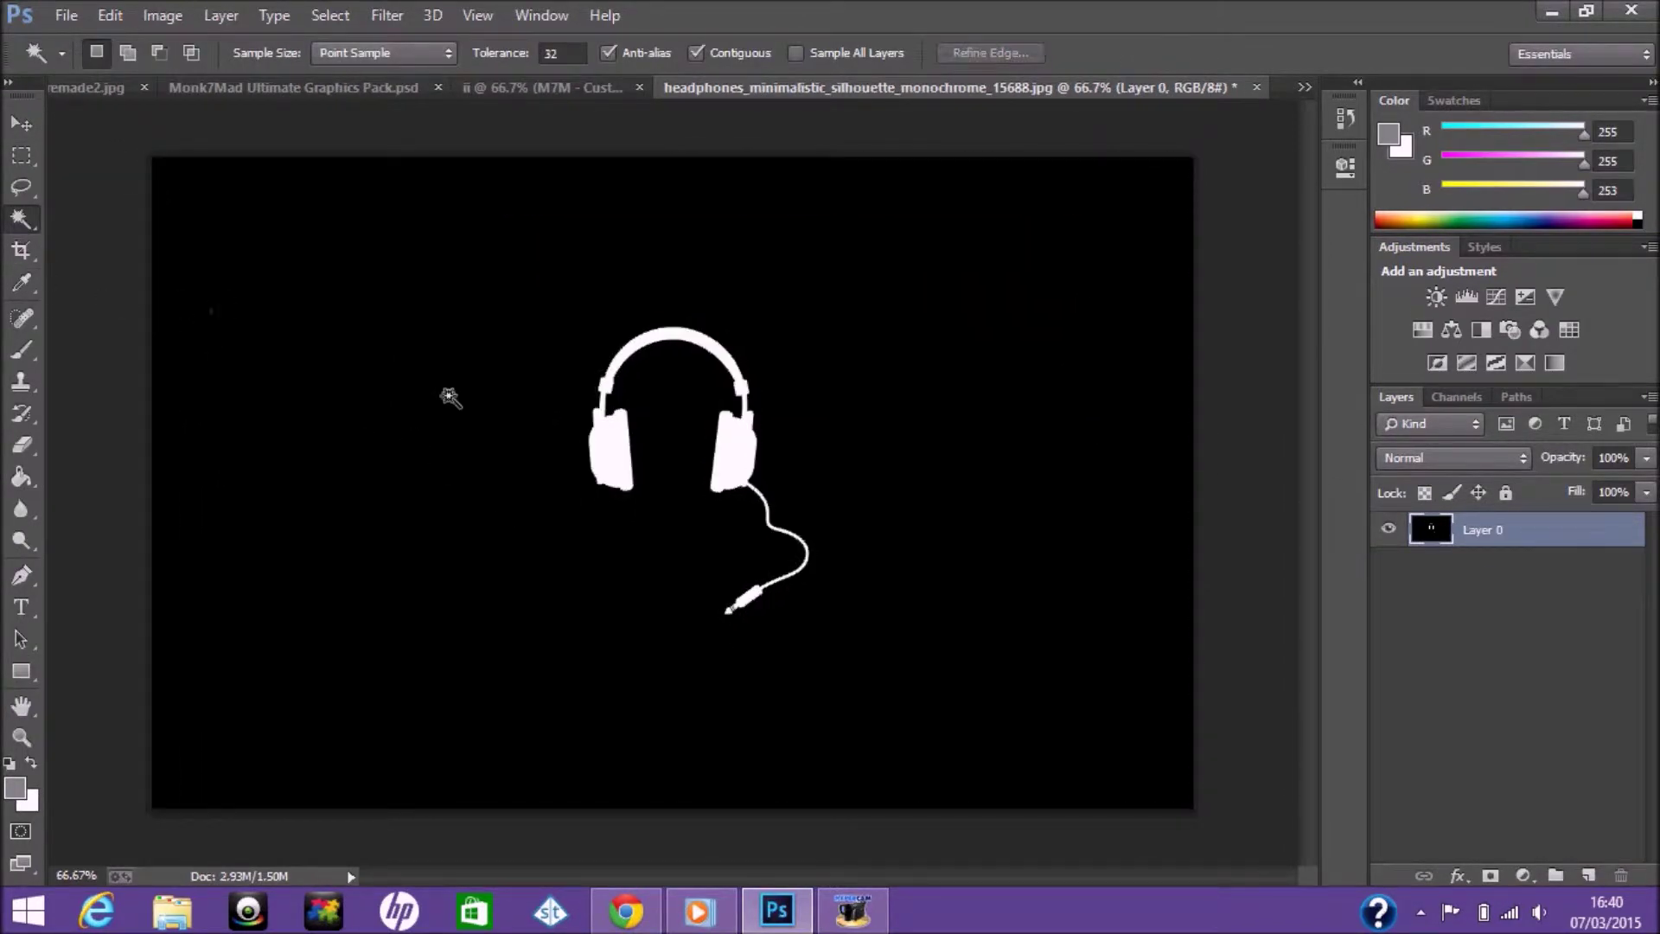
pyautogui.press('Delete')
pyautogui.press('v')
pyautogui.moveTo(615, 445)
pyautogui.mouseDown()
pyautogui.moveTo(621, 464)
pyautogui.moveTo(619, 433)
pyautogui.mouseUp()
pyautogui.hotkey('ctrl', 'd')
# Shrink the headphones from the top-left corner and drag the layer toward the banner tab.
pyautogui.hotkey('ctrl', 't')
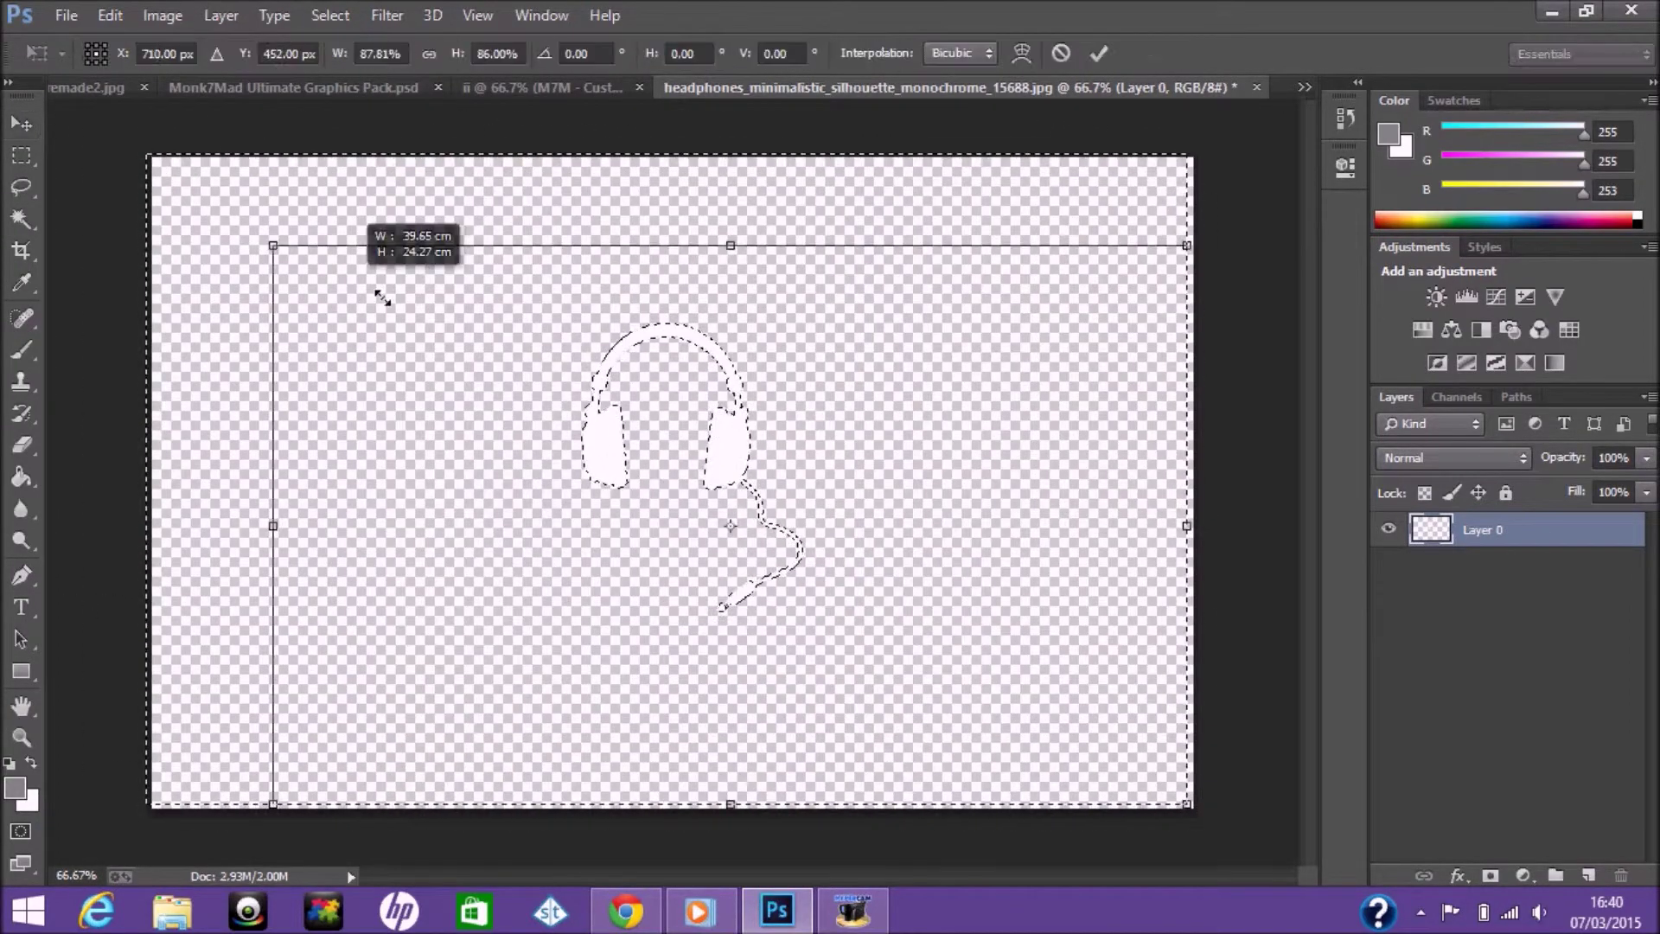
pyautogui.moveTo(153, 158); pyautogui.dragTo(531, 351)
pyautogui.click(1098, 54)
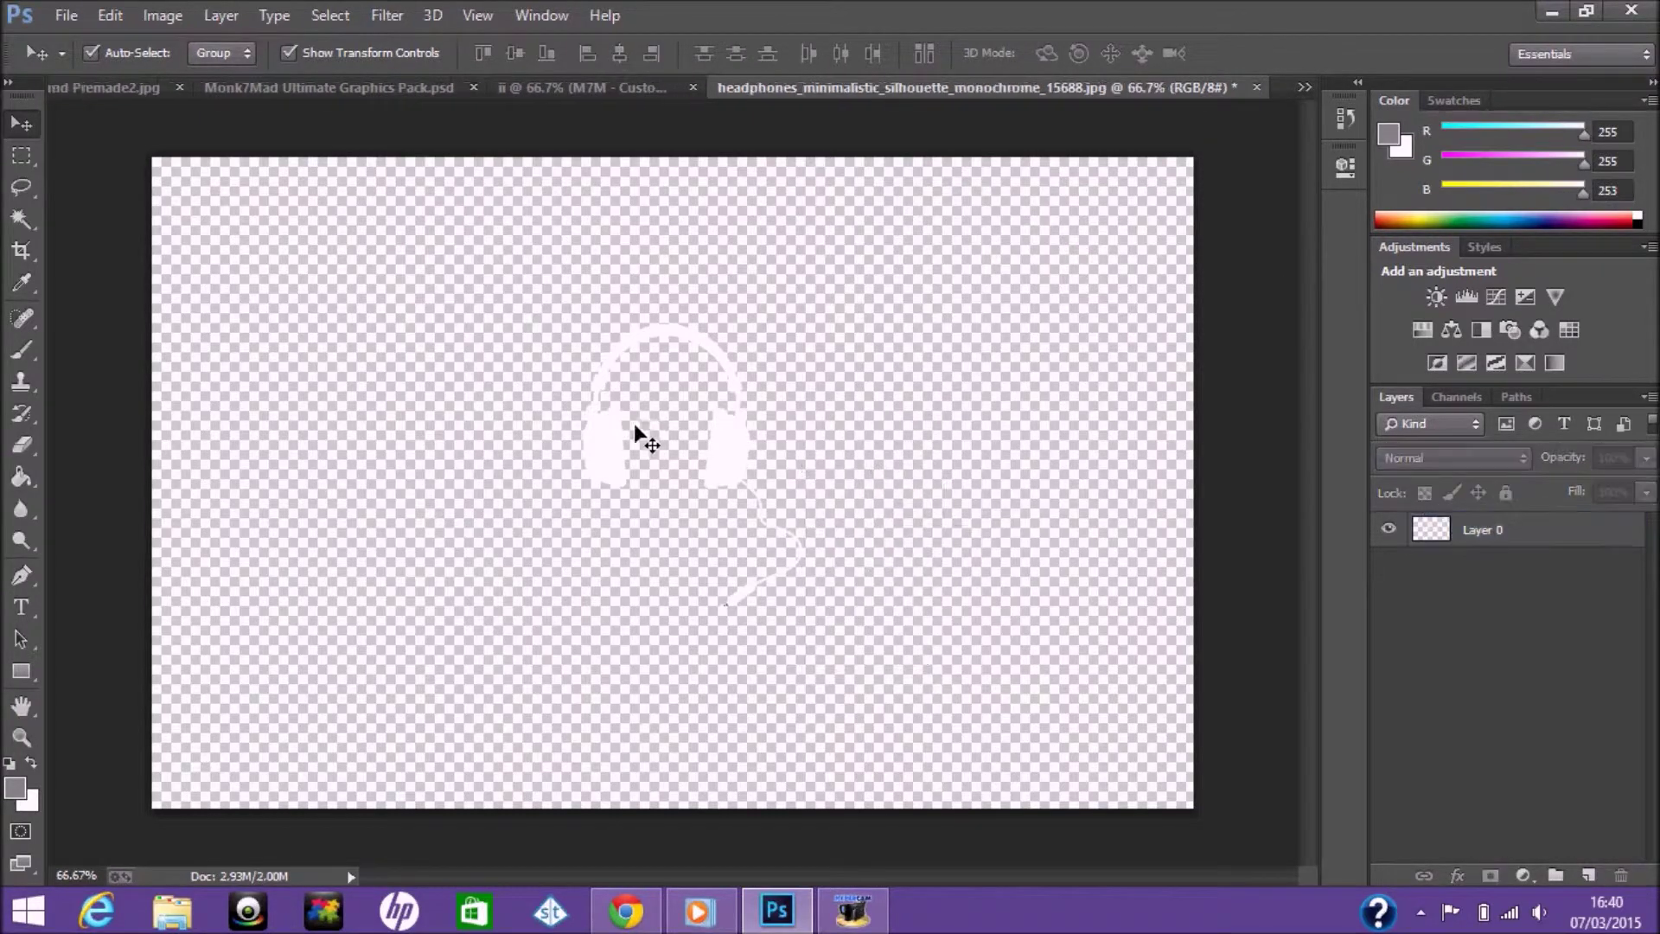
pyautogui.rightClick(604, 443)
pyautogui.click(1027, 431)
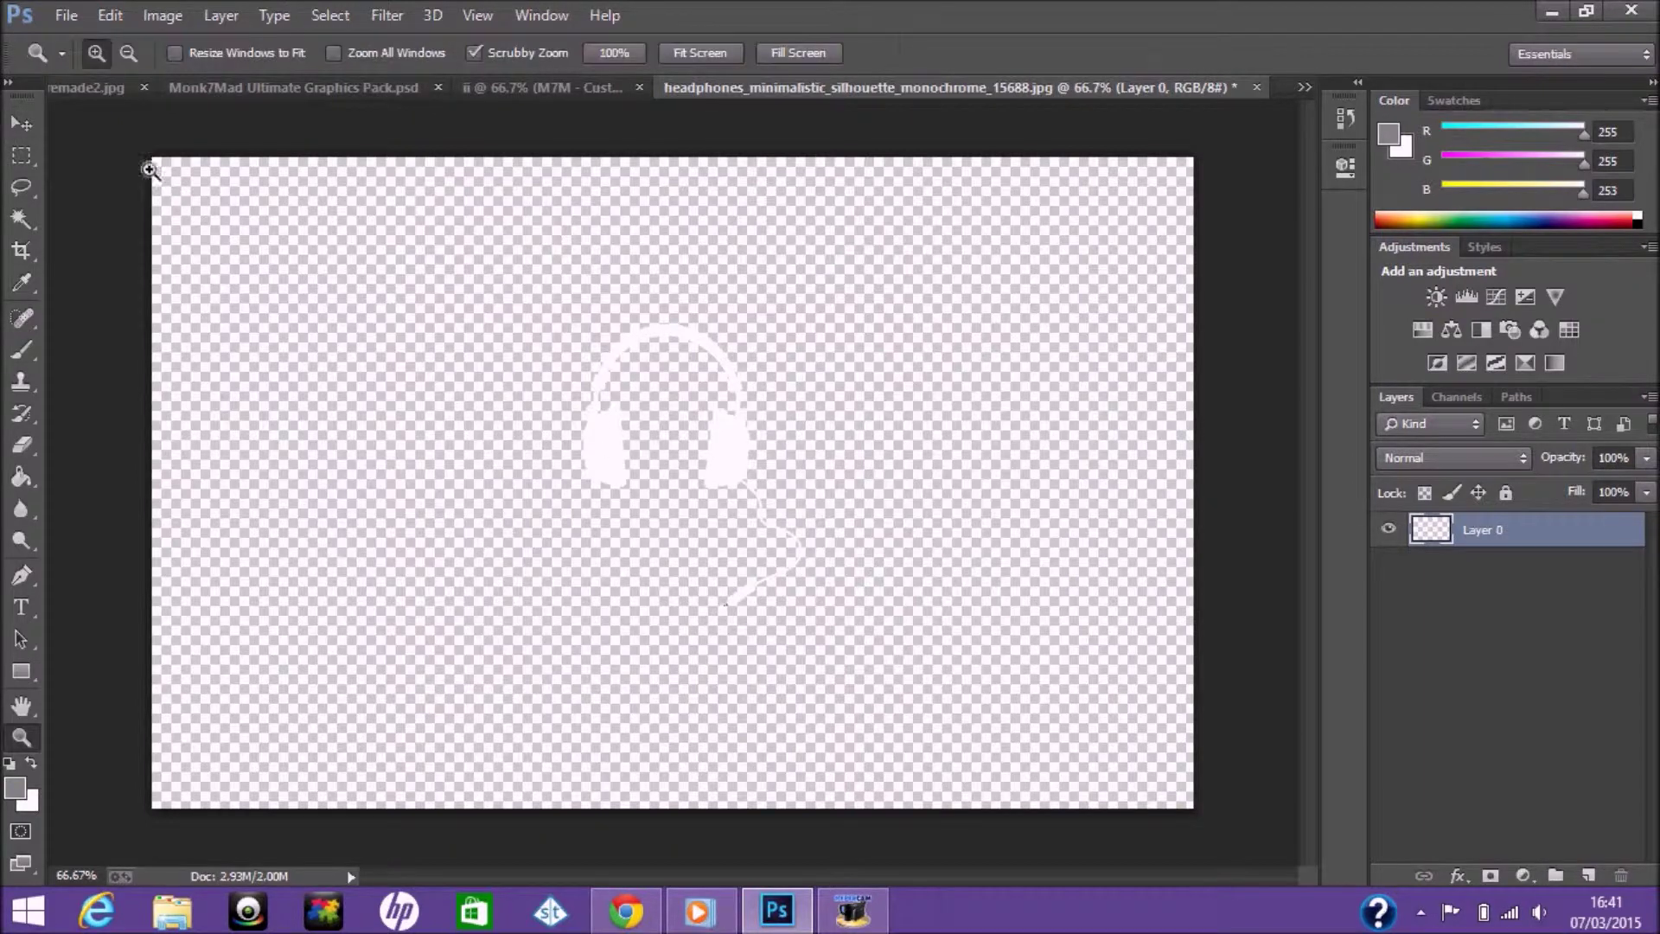
pyautogui.moveTo(621, 423)
pyautogui.mouseDown()
pyautogui.moveTo(477, 501)
pyautogui.moveTo(323, 76)
pyautogui.mouseUp()
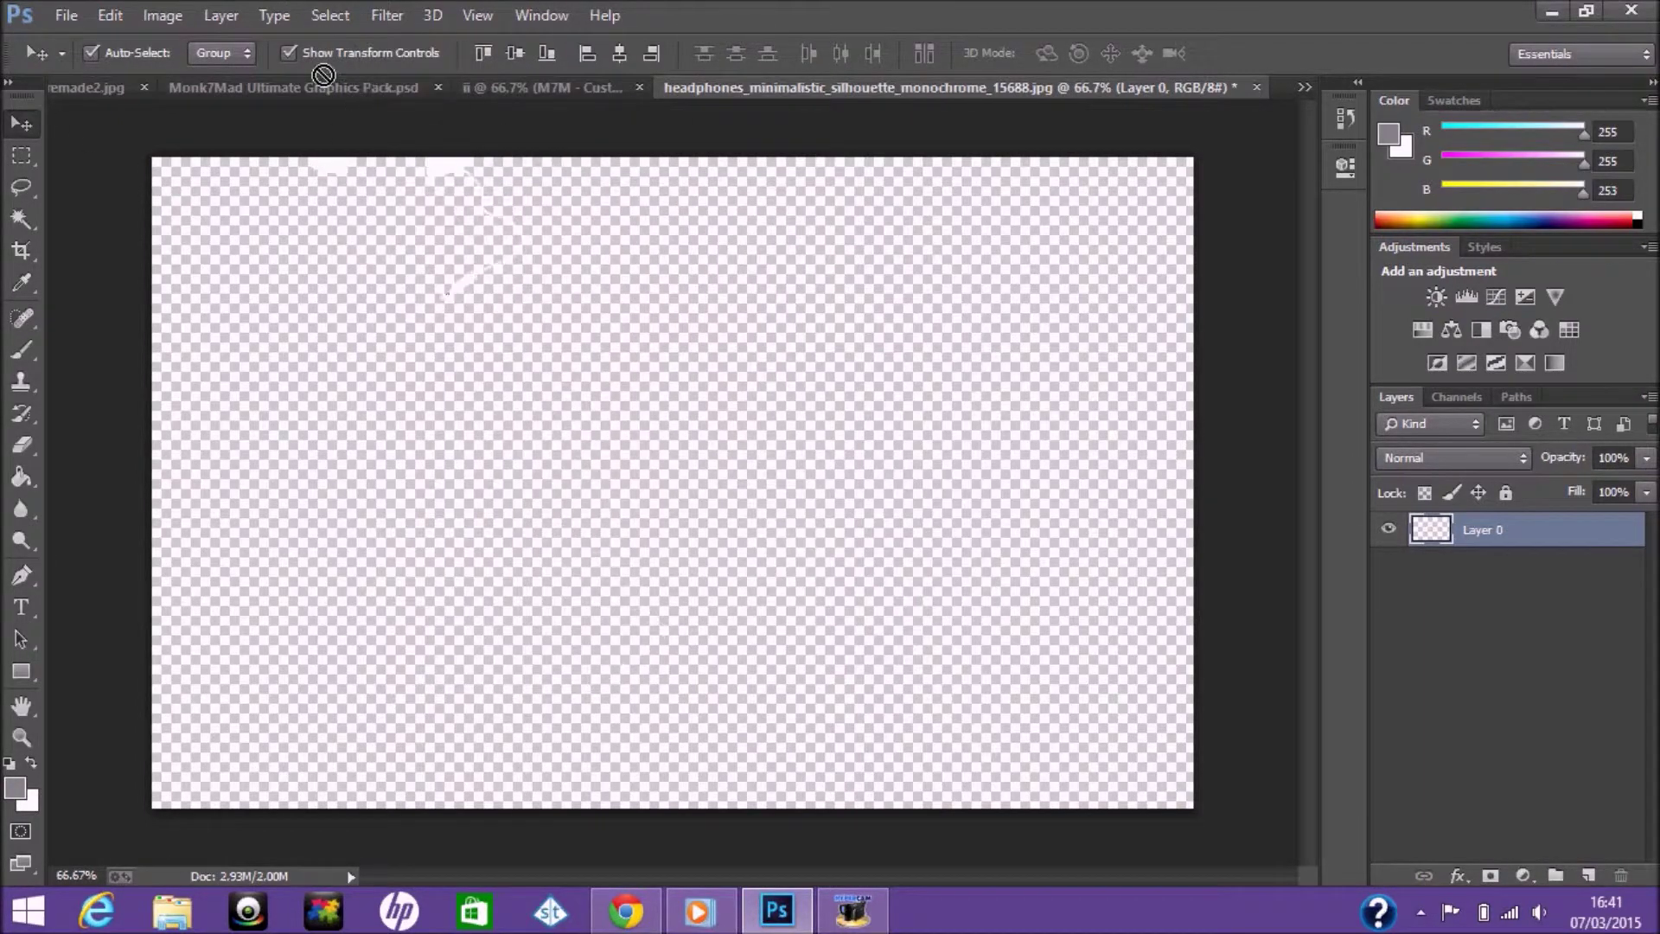
# Drop the headphones into the lightning banner, enlarge and tilt them, and shift them left.
pyautogui.moveTo(115, 90); pyautogui.dragTo(464, 413)
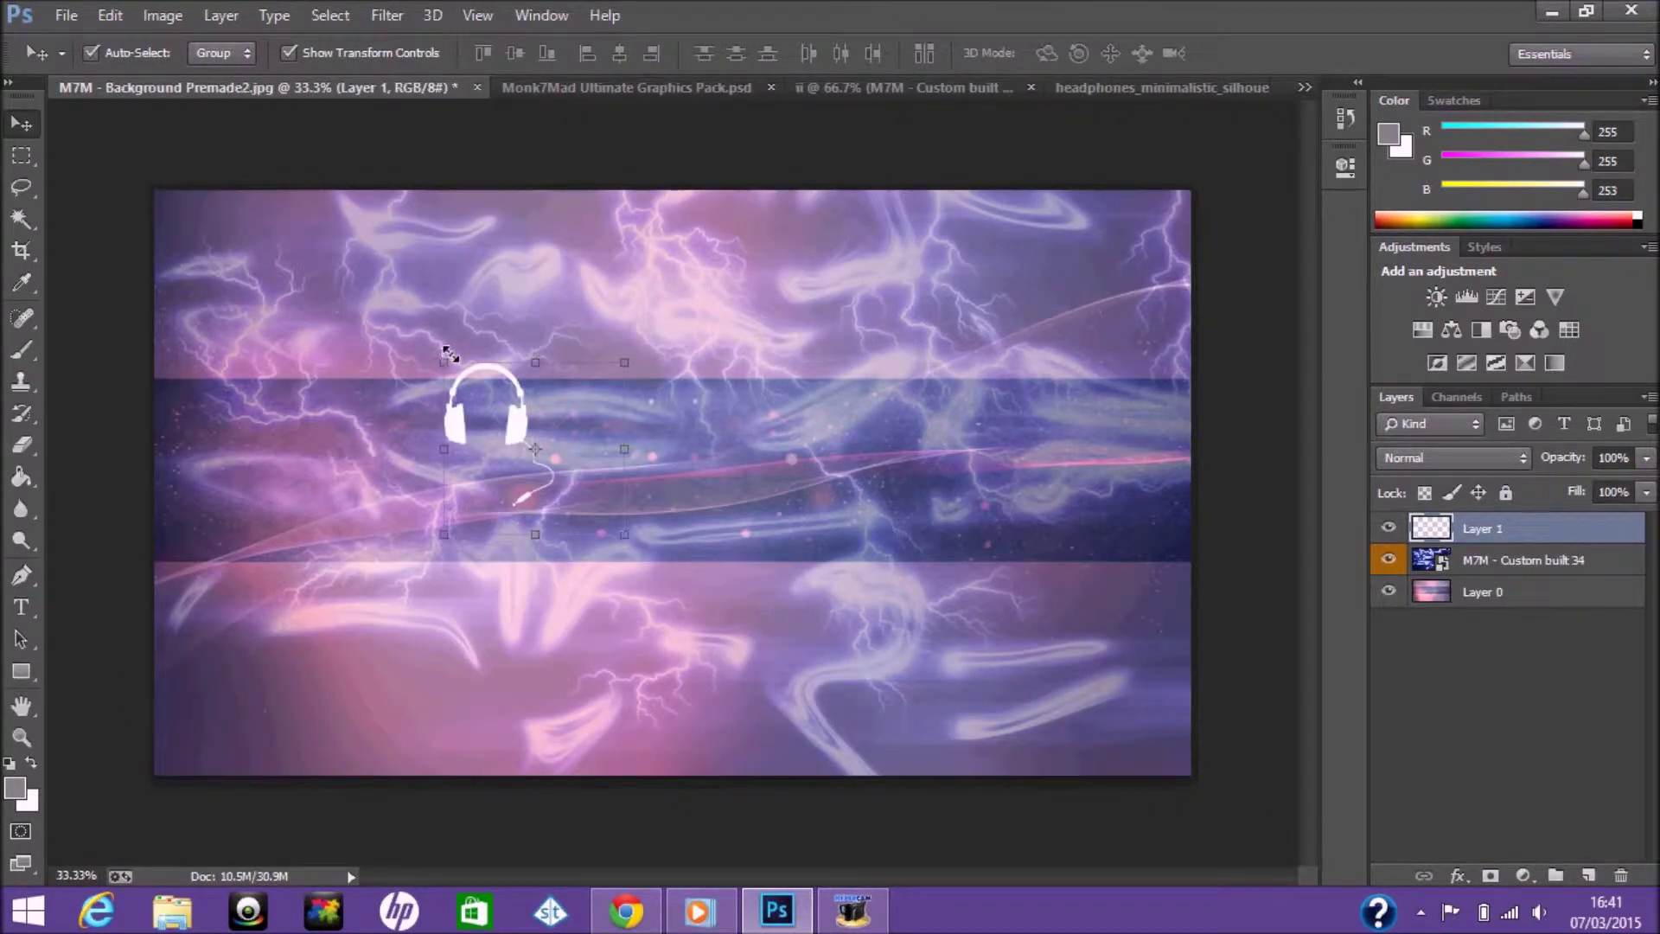
pyautogui.moveTo(450, 354); pyautogui.dragTo(389, 398)
pyautogui.moveTo(660, 475)
pyautogui.mouseDown()
pyautogui.moveTo(749, 533)
pyautogui.moveTo(834, 458)
pyautogui.mouseUp()
pyautogui.press('Return')
pyautogui.moveTo(565, 442)
pyautogui.mouseDown()
pyautogui.moveTo(345, 433)
pyautogui.moveTo(501, 446)
pyautogui.mouseUp()
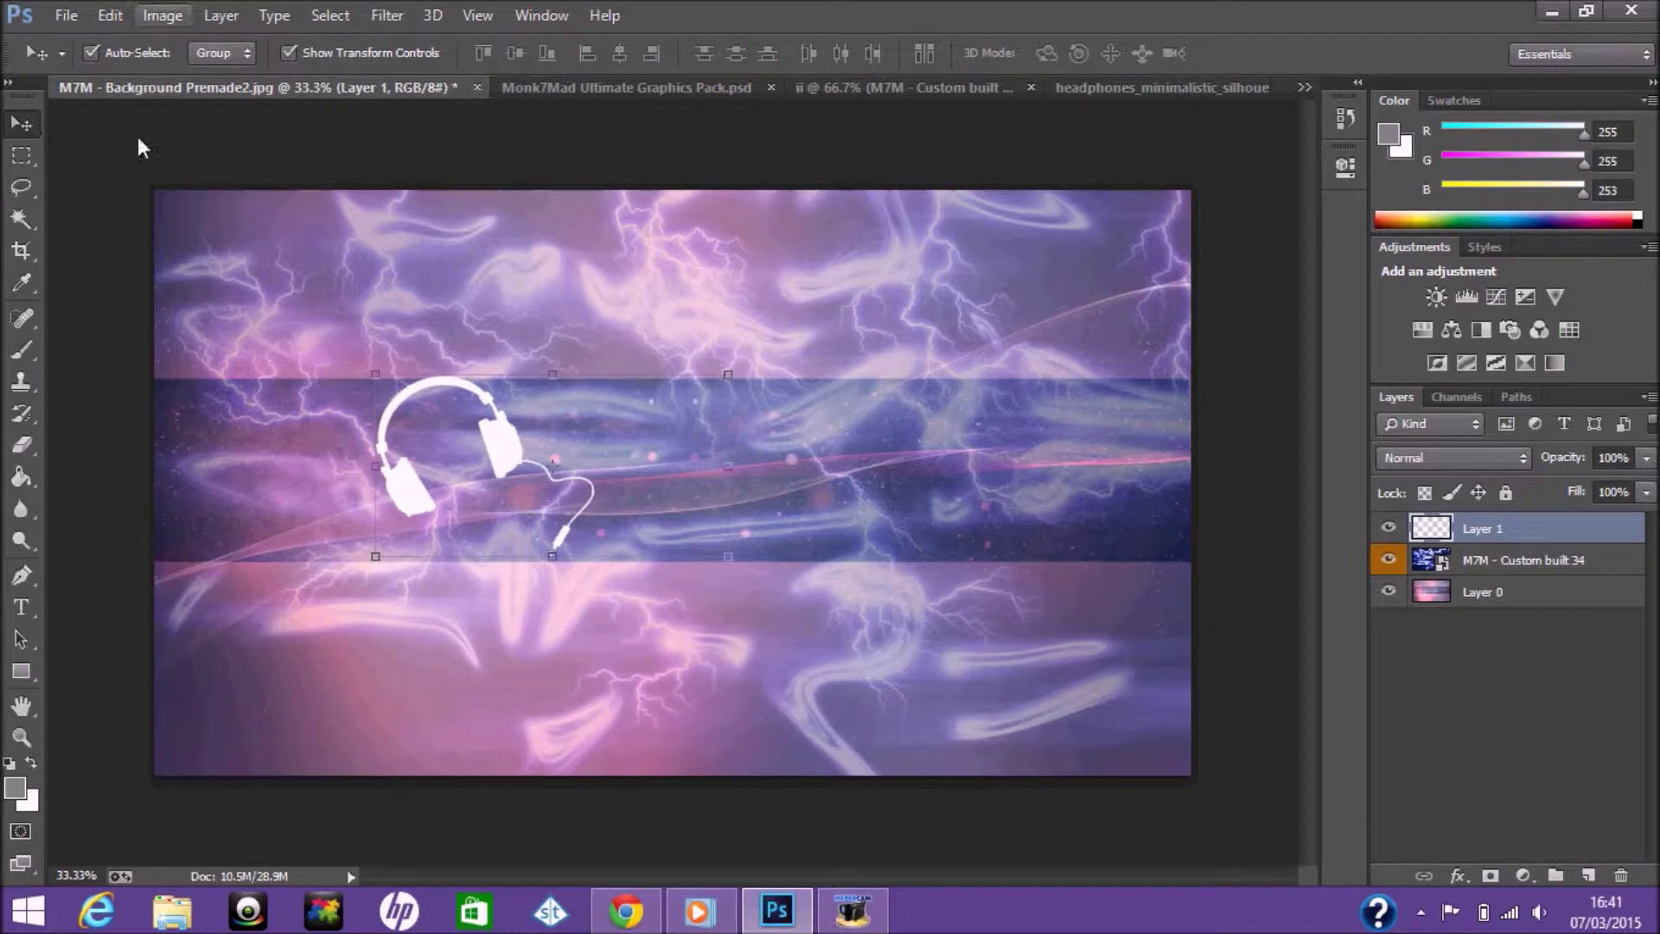
# Add 'JLROBI MUSIC' text and move it to the right of the headphones.
pyautogui.click(21, 608)
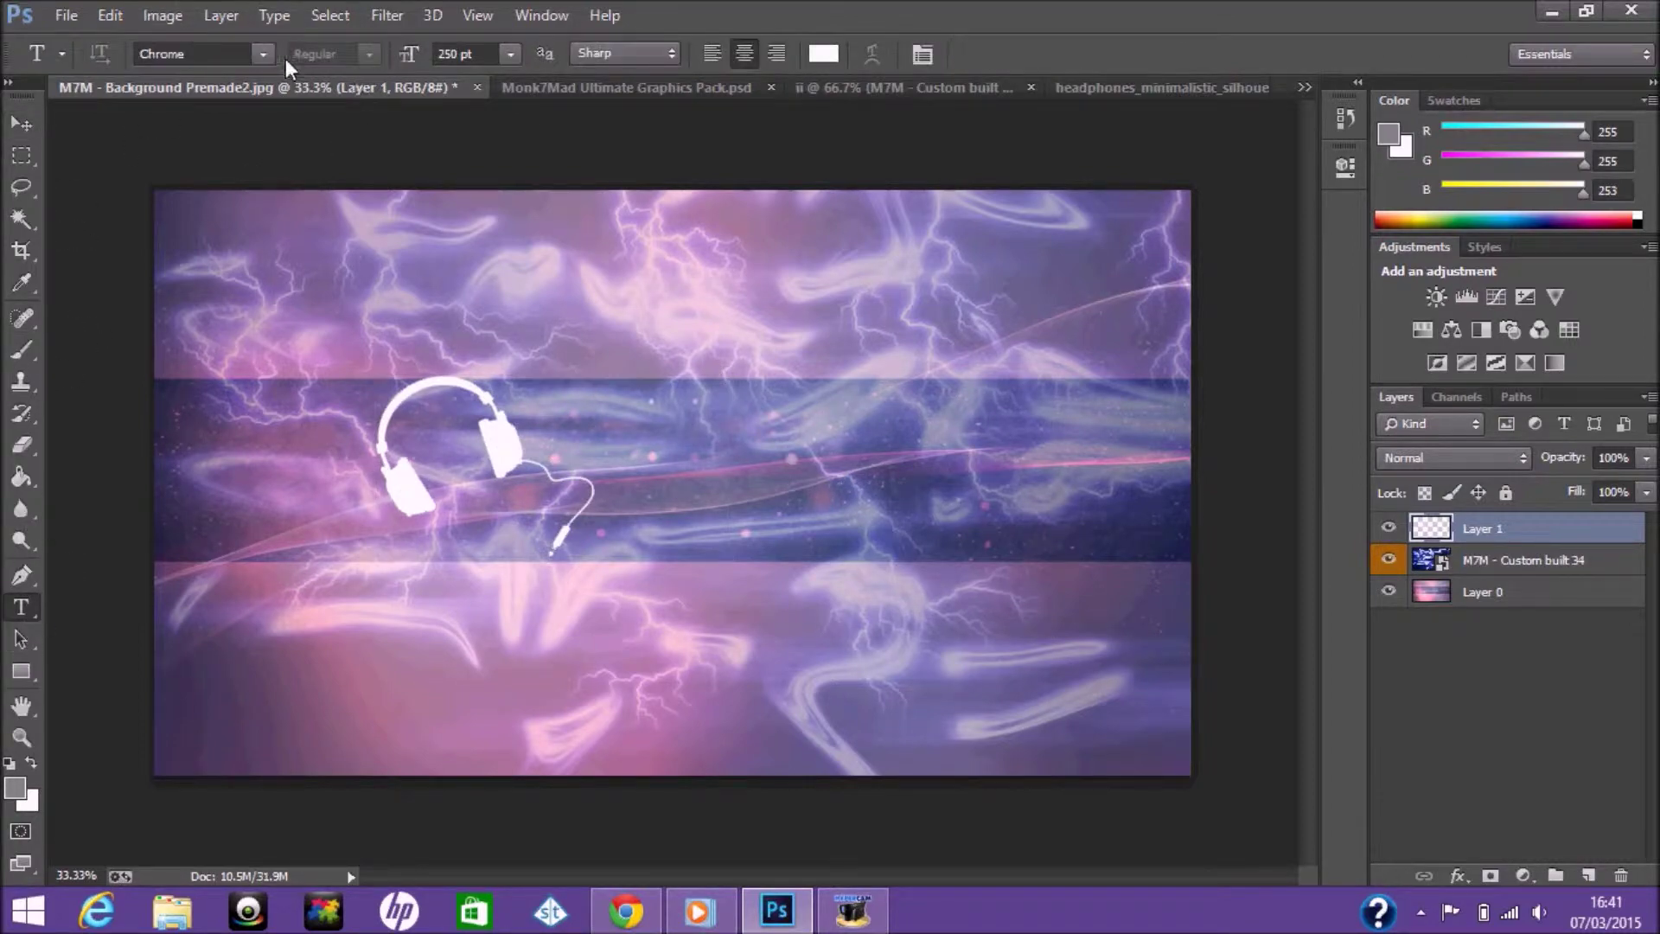
pyautogui.click(623, 452)
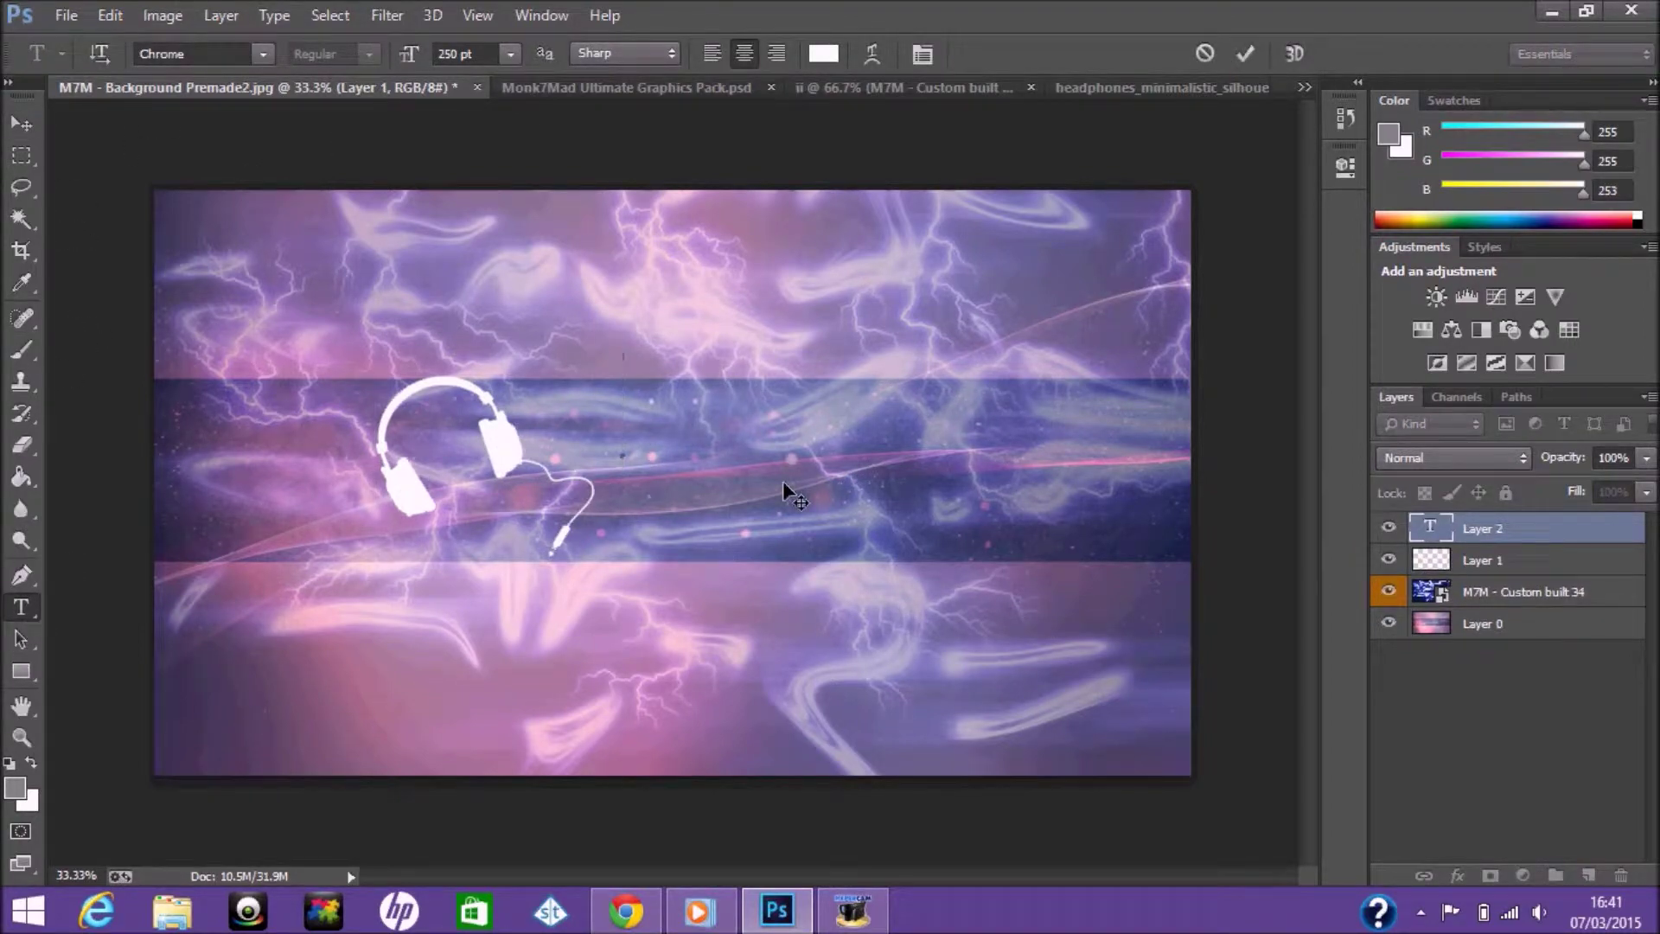
pyautogui.write('JL')
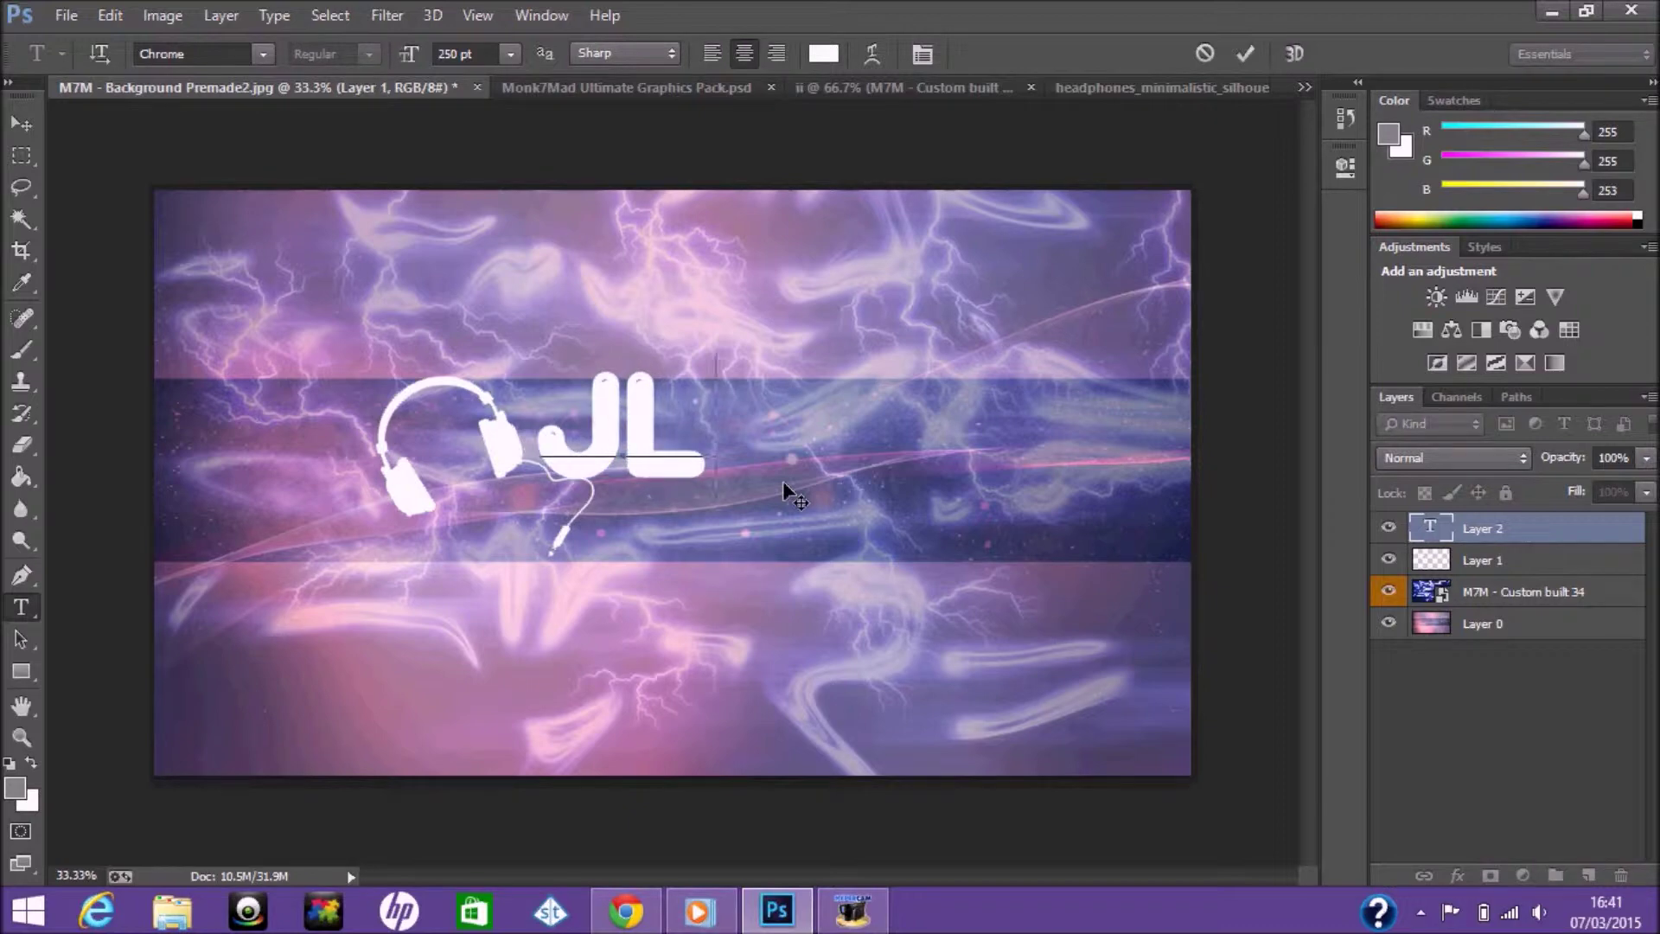
pyautogui.write('ROBI M')
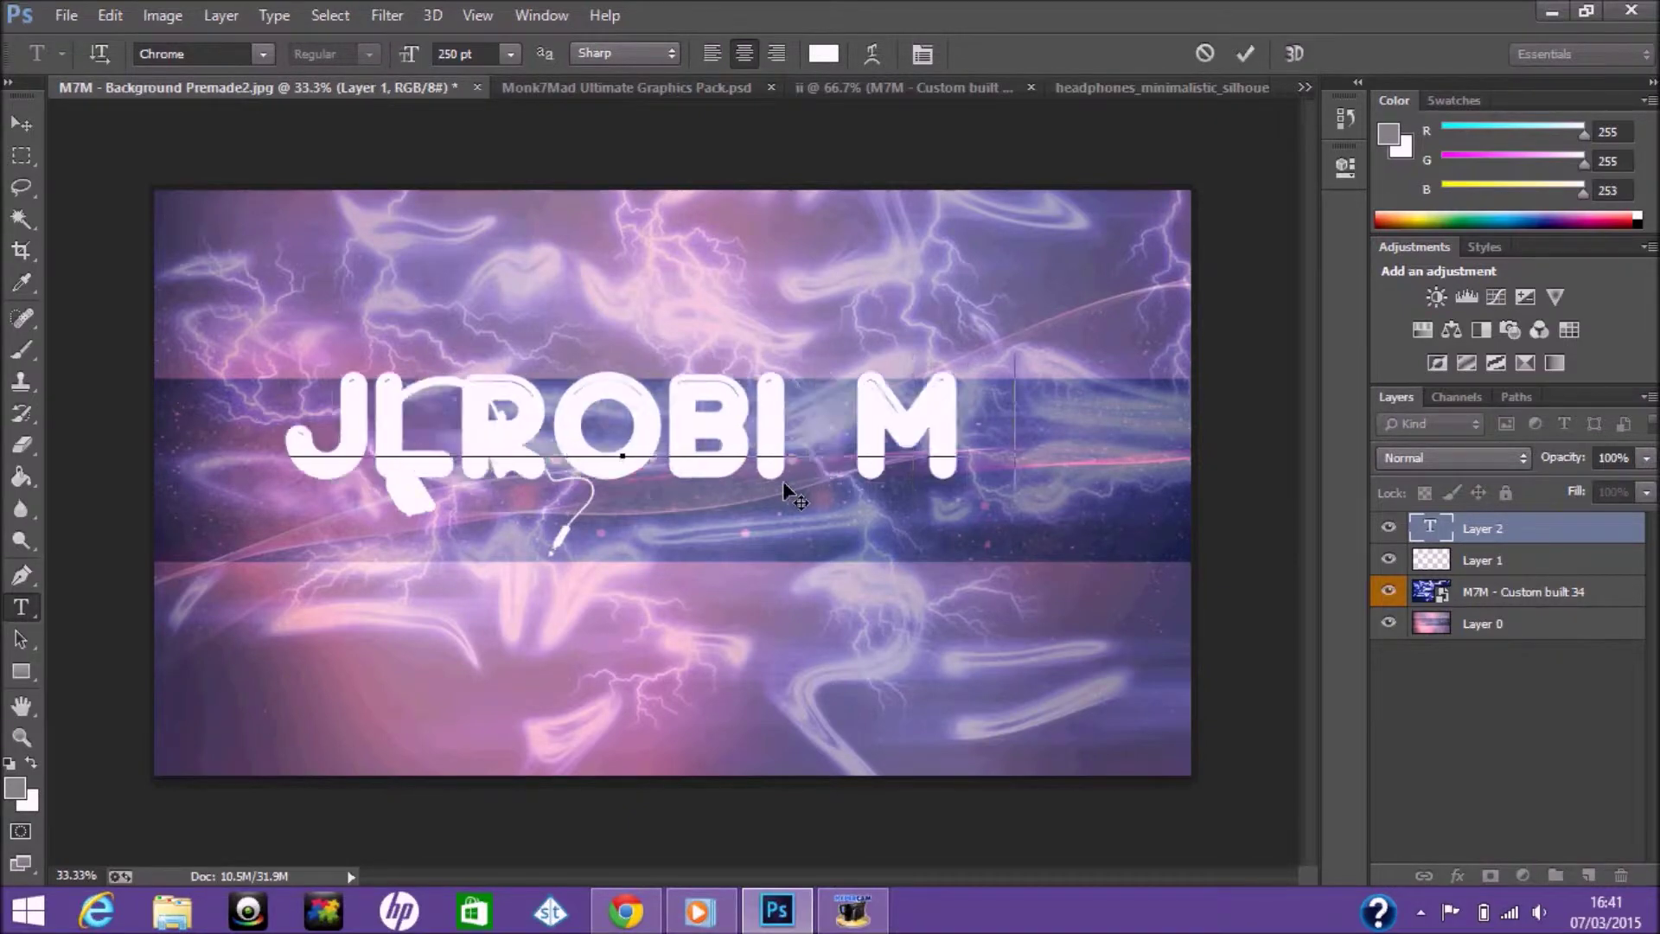
pyautogui.write('USIC')
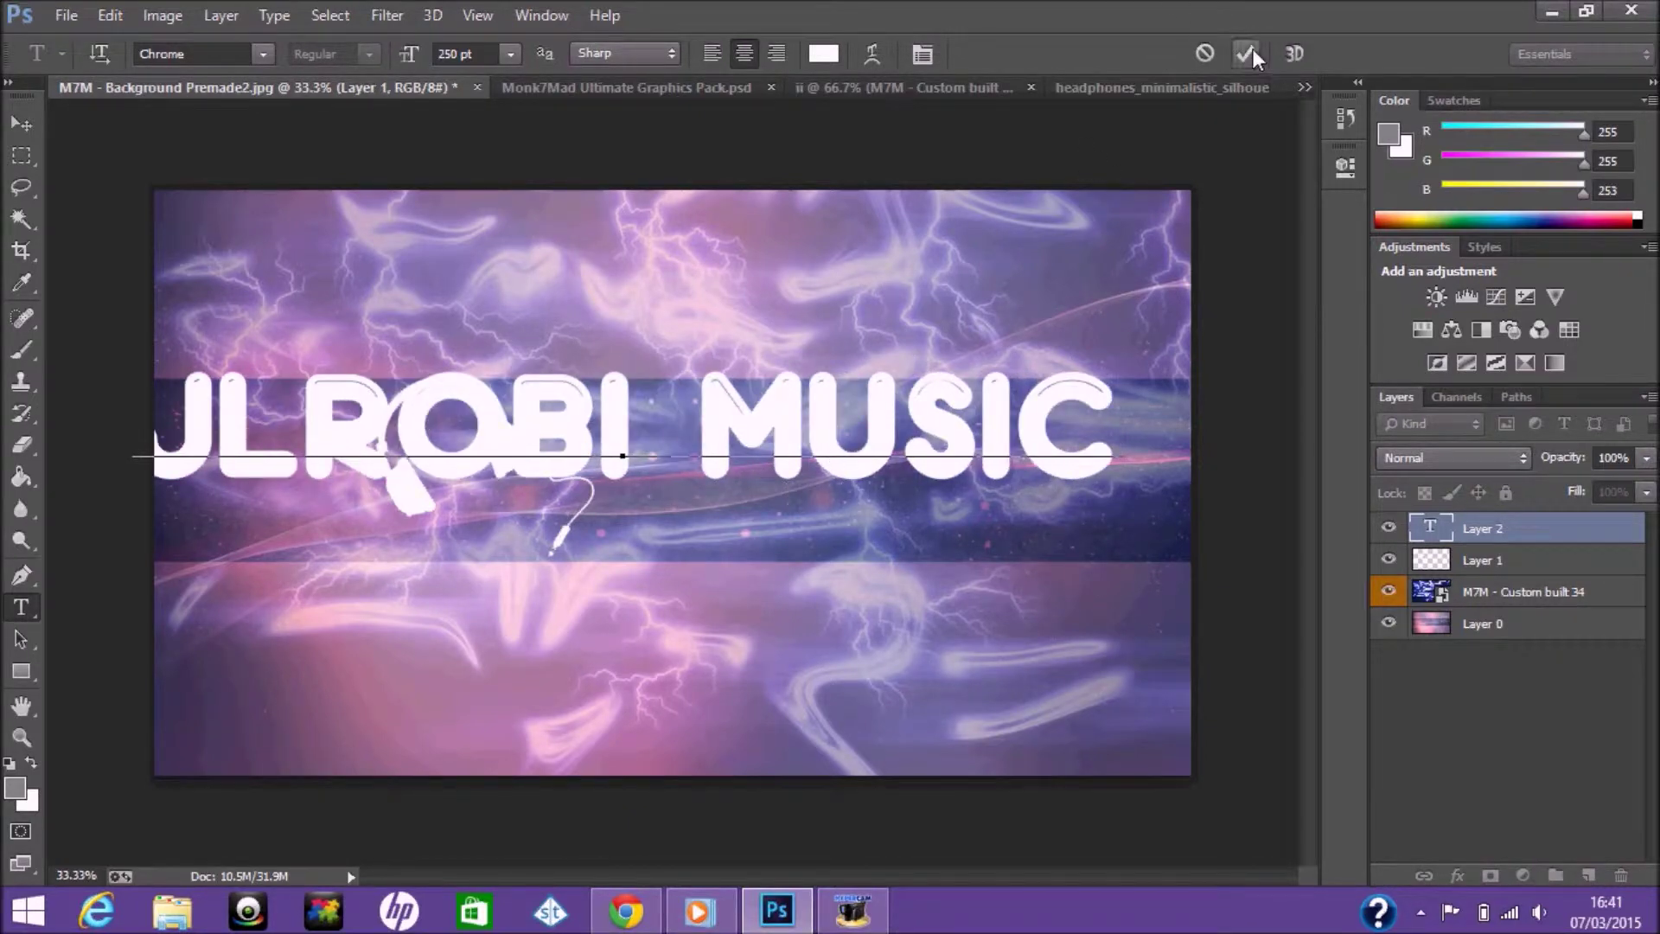
pyautogui.moveTo(1046, 444); pyautogui.dragTo(60, 489)
pyautogui.click(510, 54)
pyautogui.click(494, 472)
pyautogui.click(1245, 54)
pyautogui.press('v')
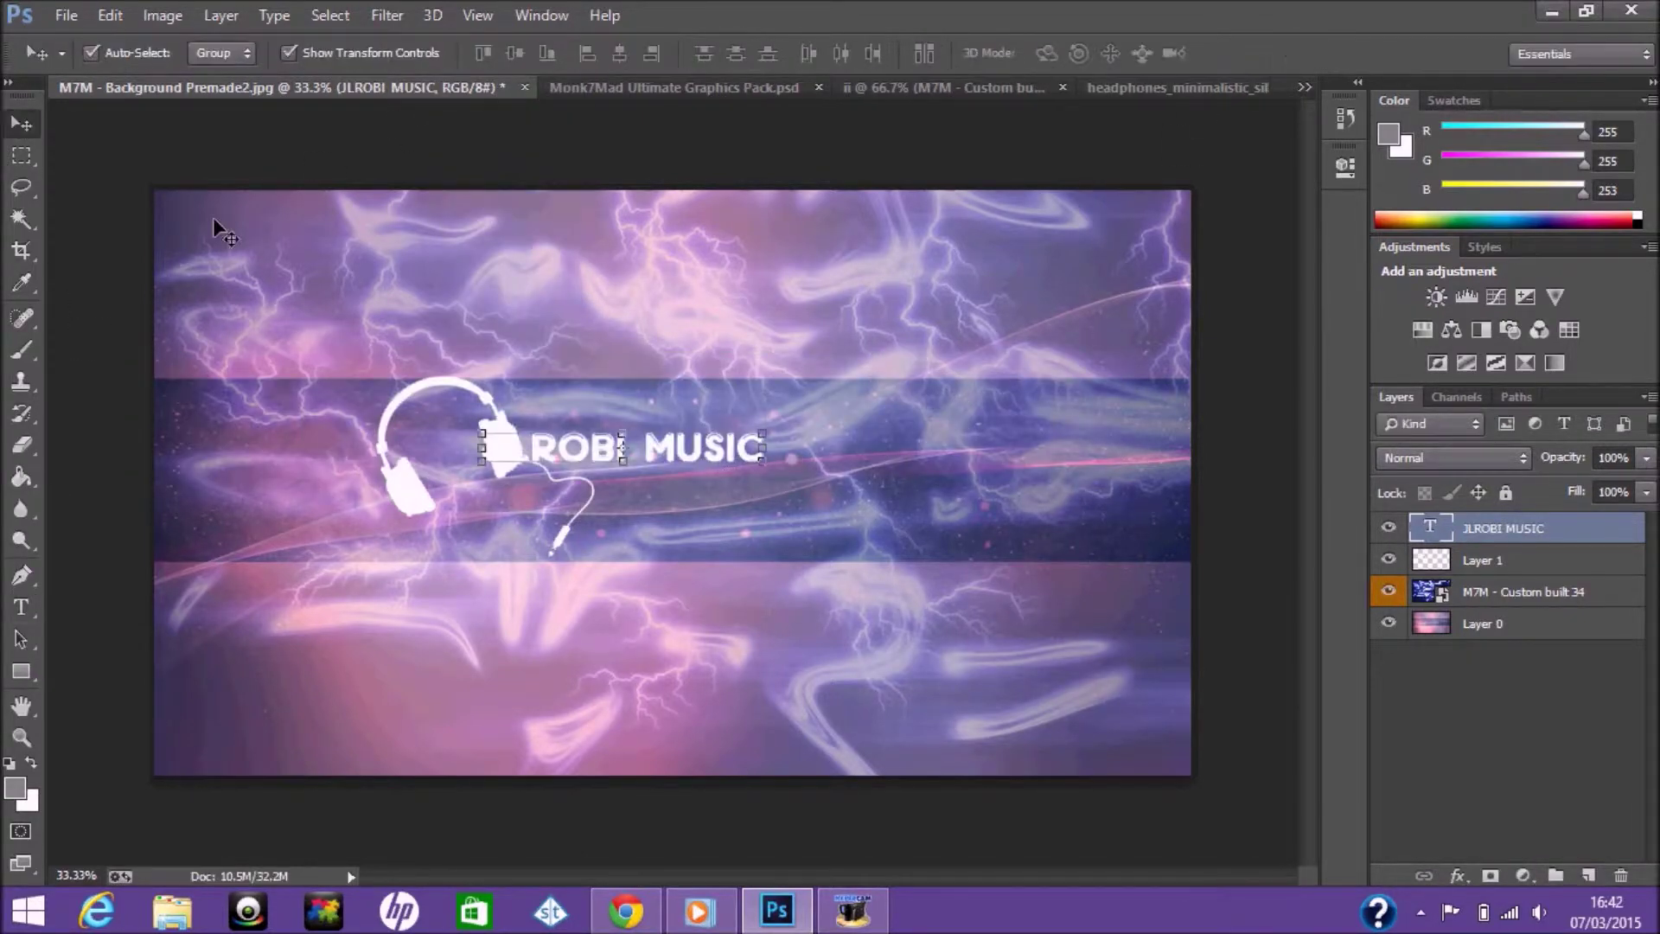
pyautogui.moveTo(569, 448); pyautogui.dragTo(747, 470)
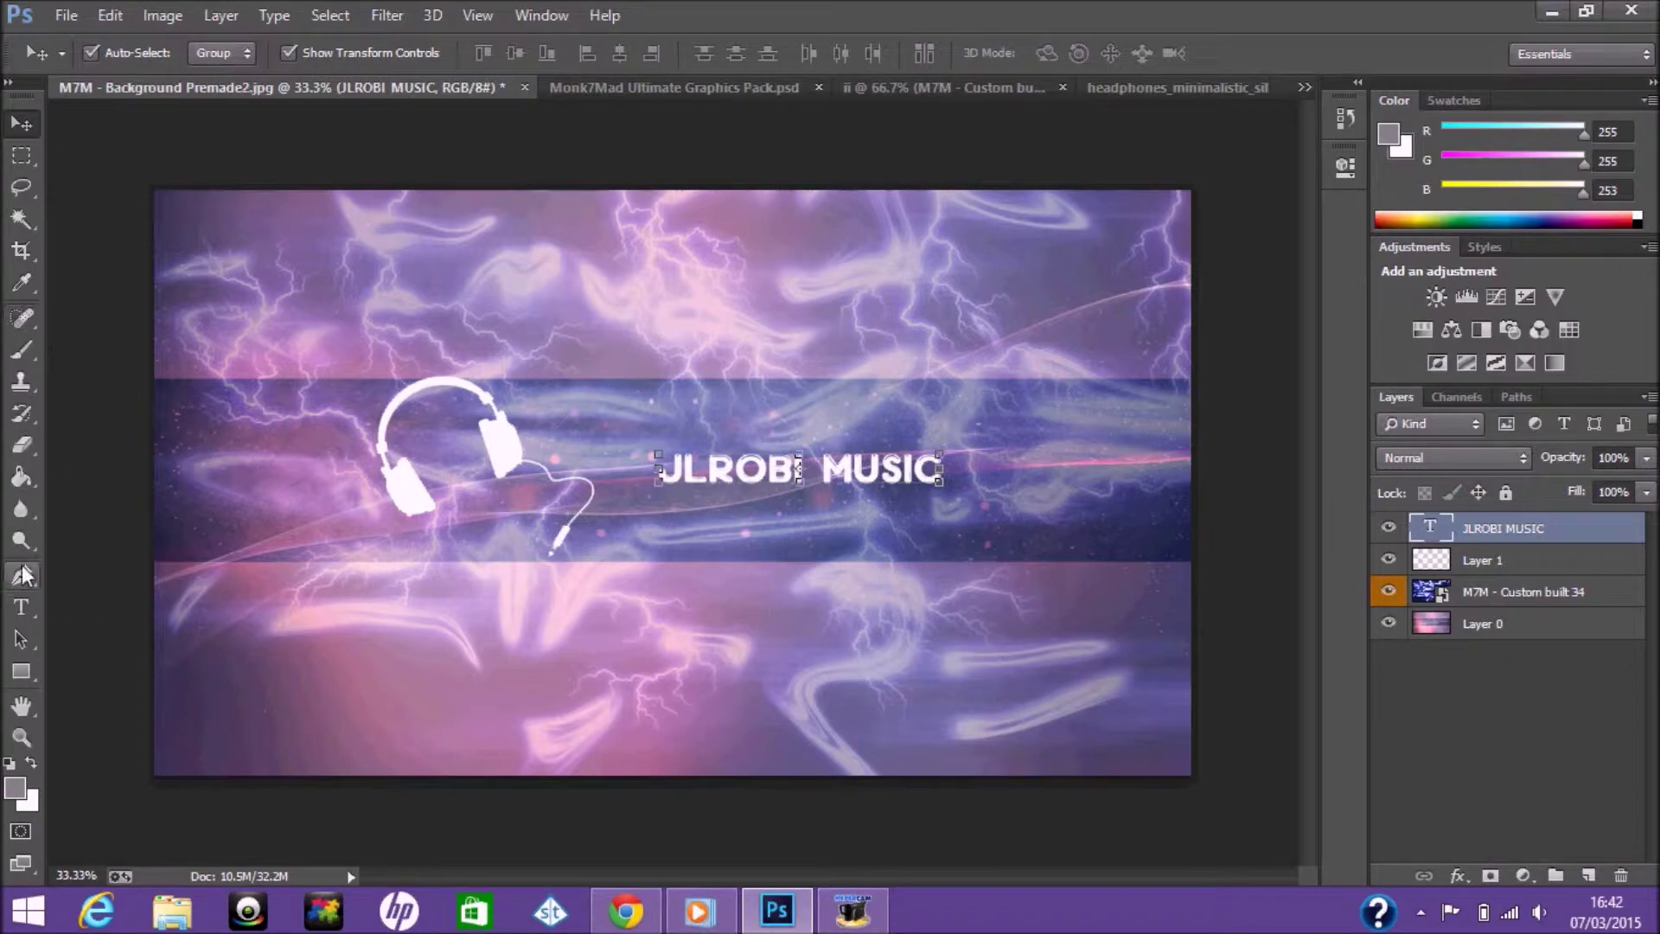
# Resize the title to 120 pt and fine-tune the text and headphones positions.
pyautogui.click(21, 607)
pyautogui.moveTo(944, 471); pyautogui.dragTo(653, 471)
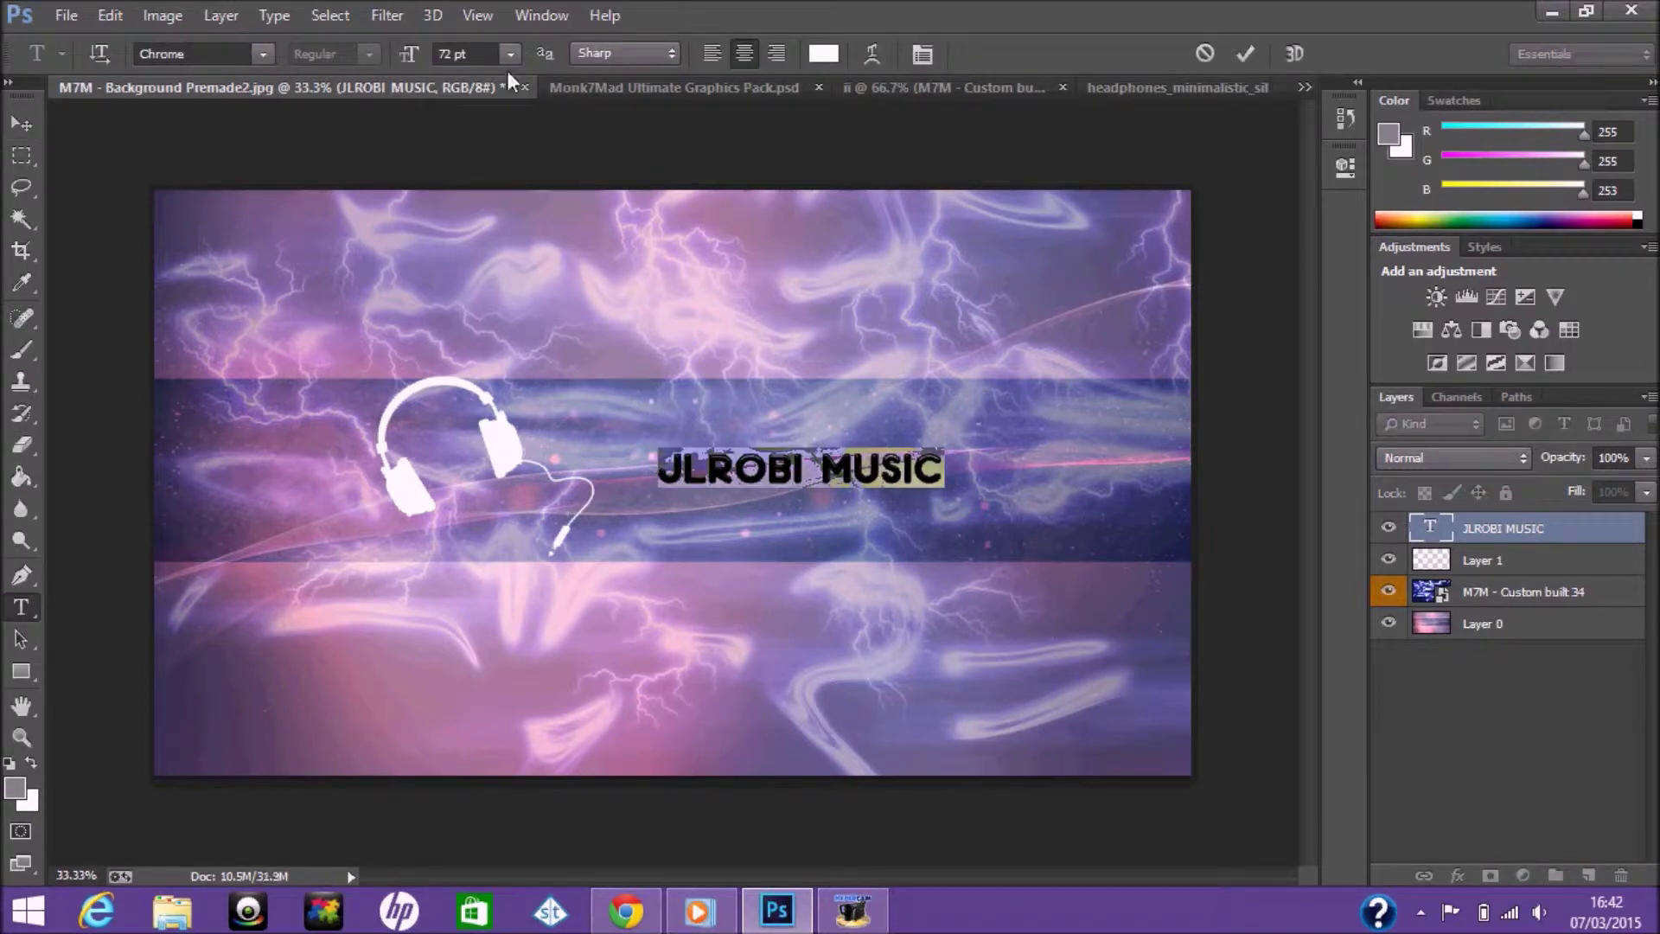
pyautogui.click(467, 53)
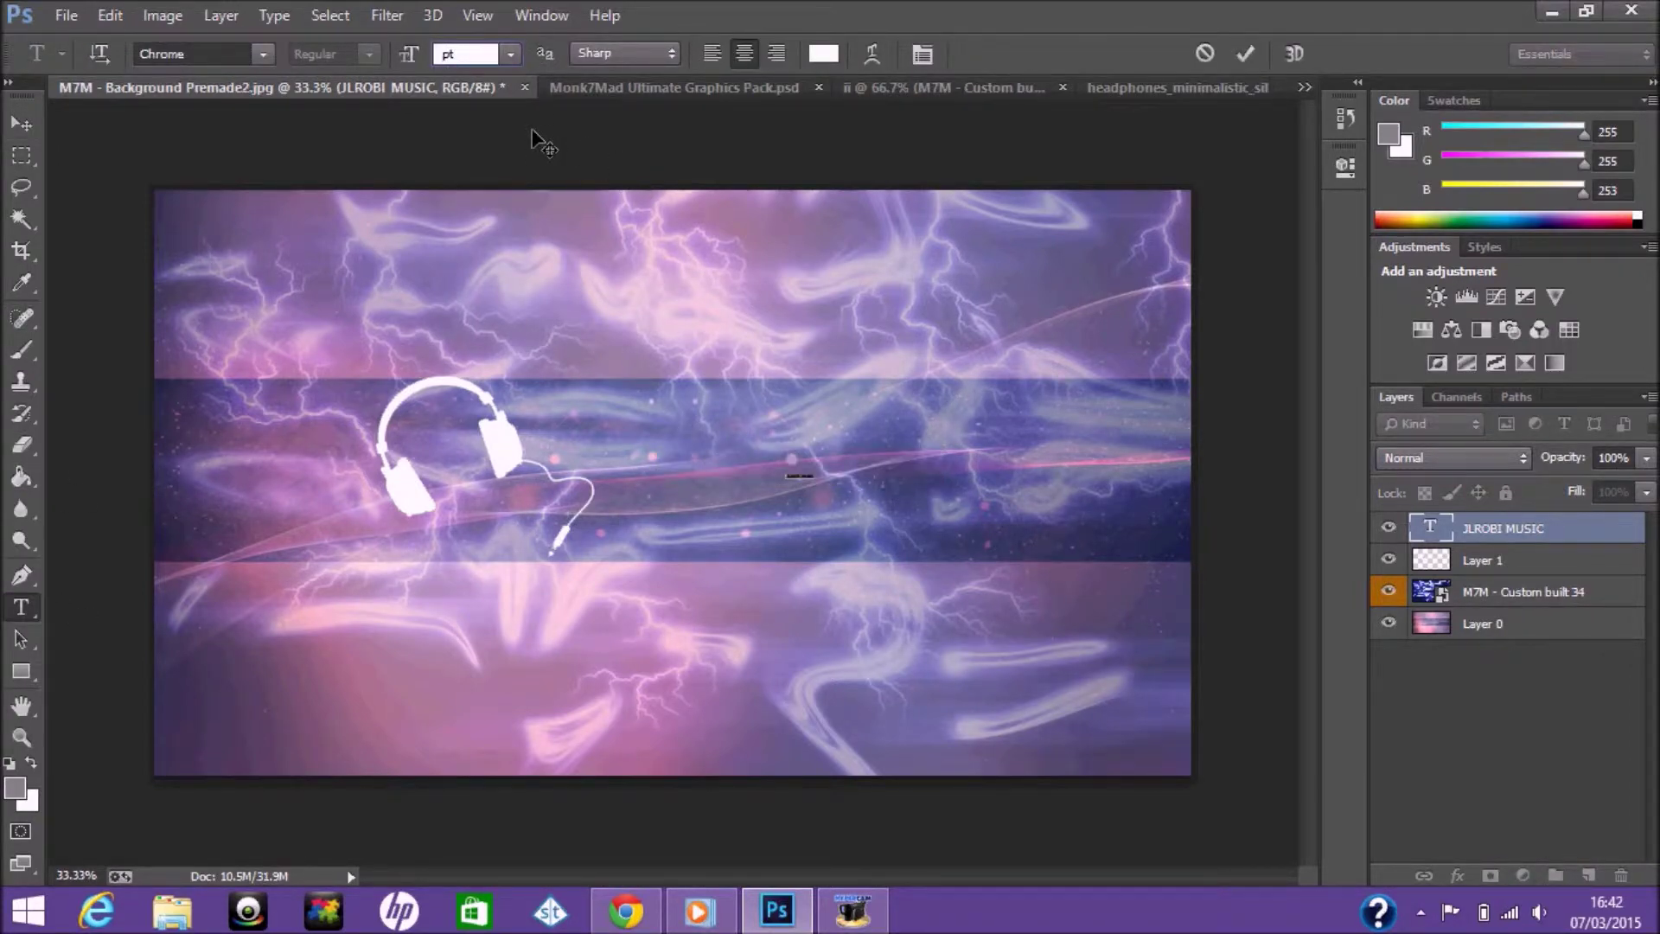
pyautogui.write('100 ')
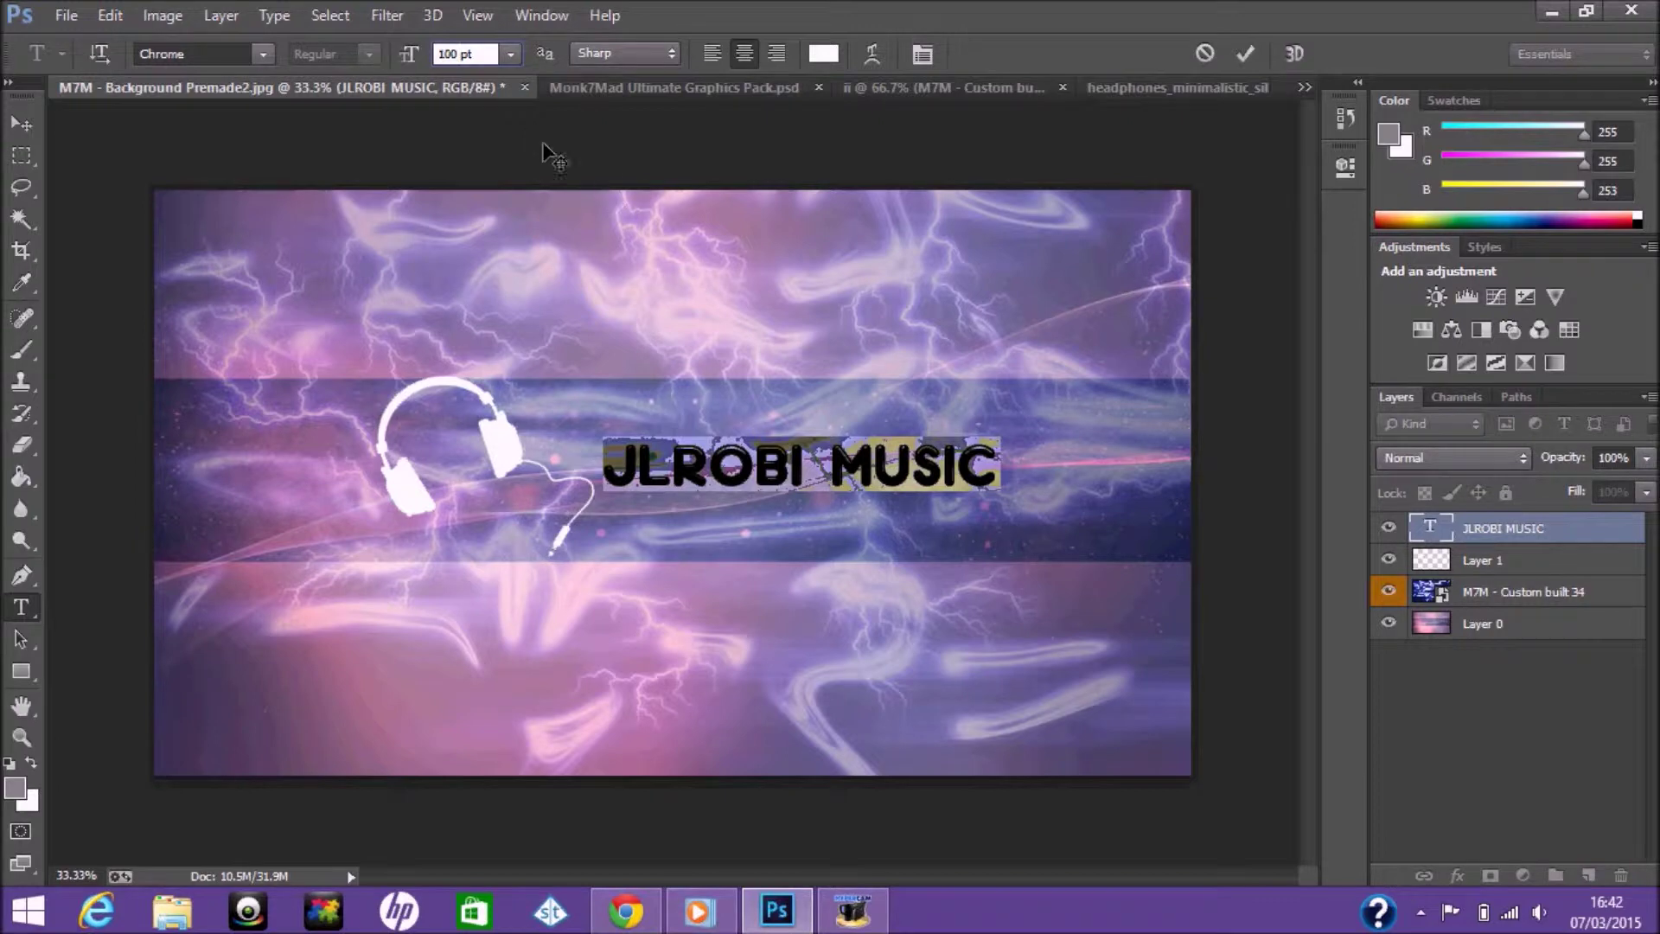
pyautogui.write('120')
pyautogui.press('Return')
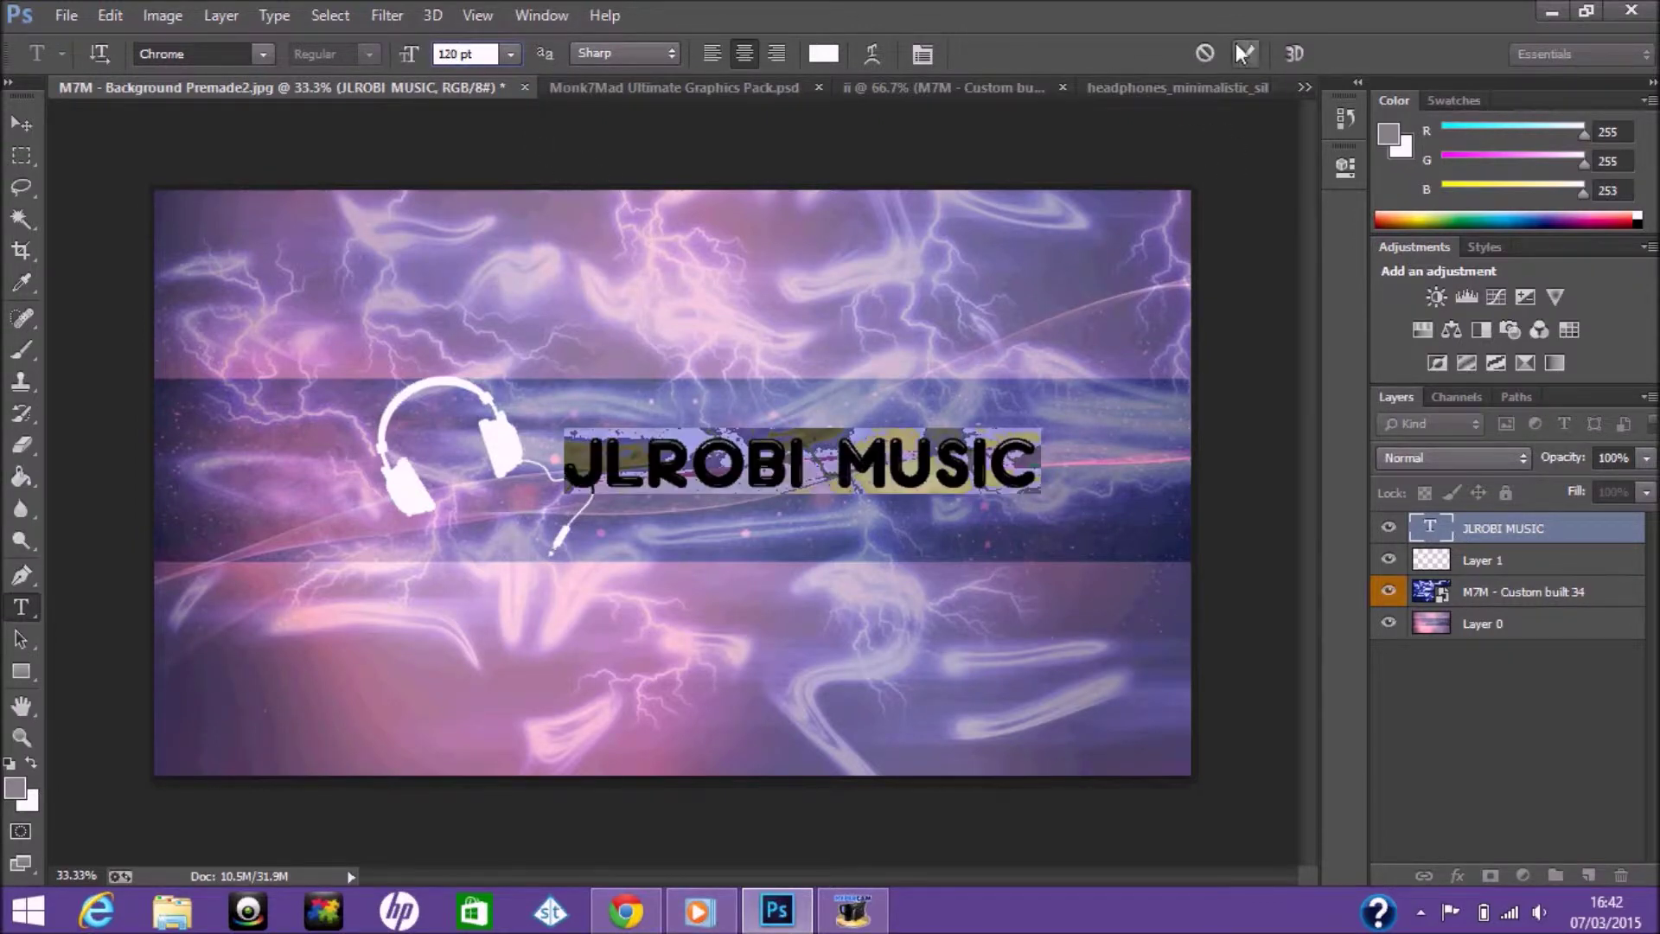
pyautogui.click(1243, 53)
pyautogui.click(21, 123)
pyautogui.moveTo(750, 448); pyautogui.dragTo(790, 467)
pyautogui.moveTo(403, 476); pyautogui.dragTo(381, 489)
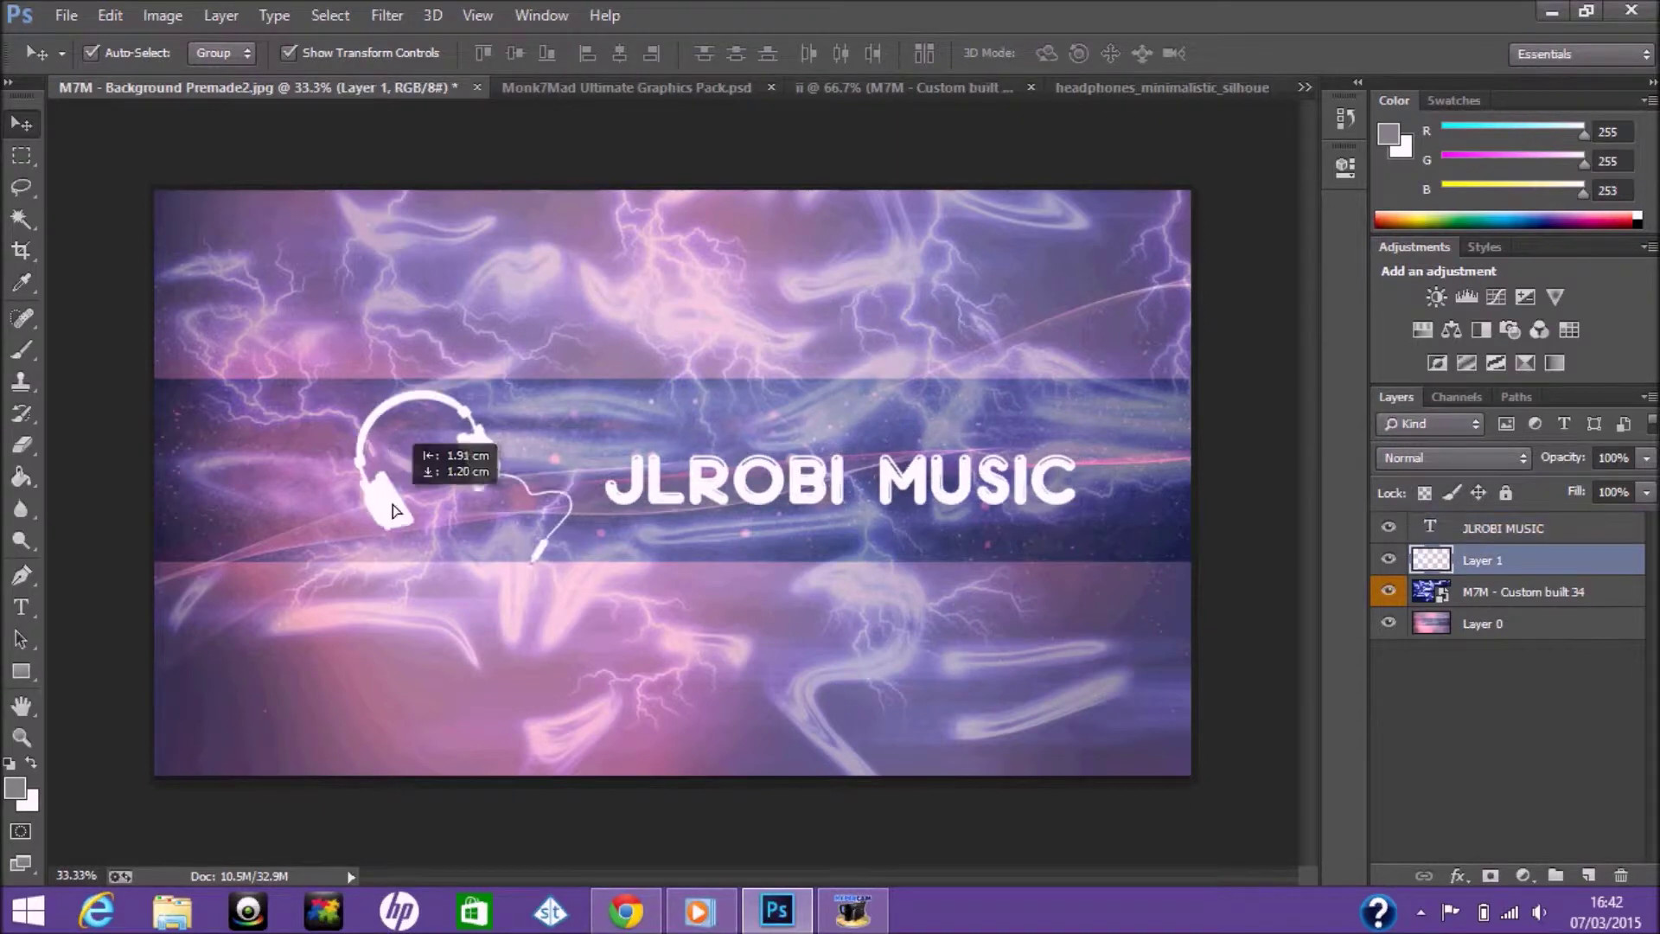
pyautogui.click(1243, 494)
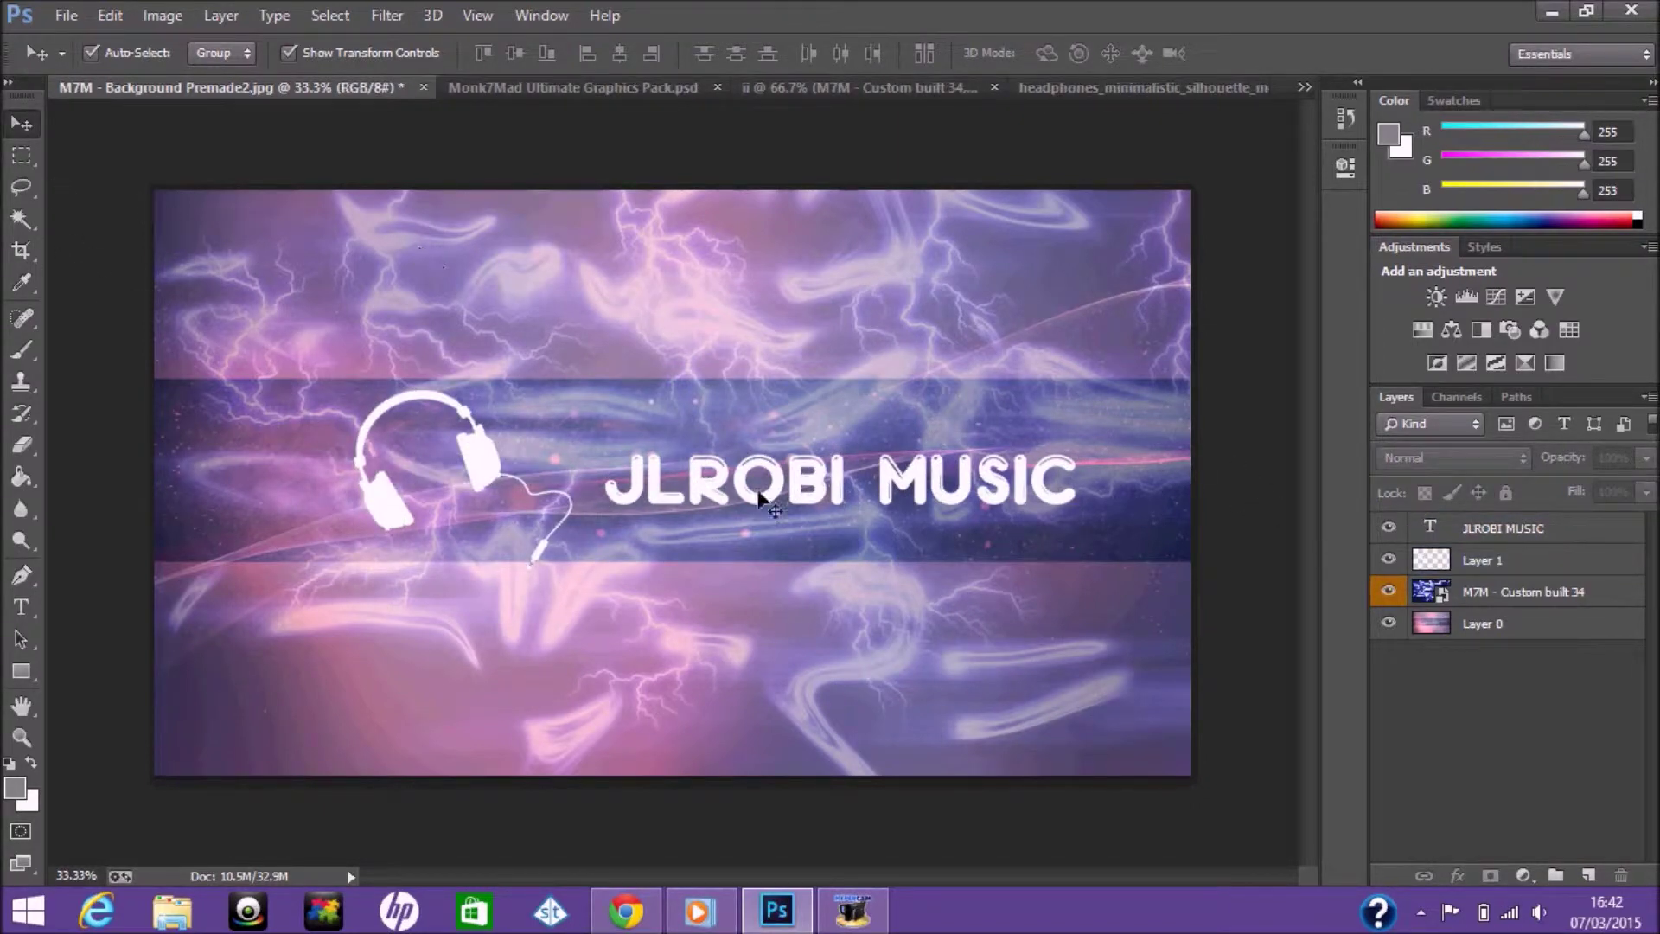
pyautogui.rightClick(999, 497)
# Give the JLROBI MUSIC text Bevel & Emboss with Contour, keeping knockout None and Normal blend.
pyautogui.click(1025, 508)
pyautogui.rightClick(1427, 529)
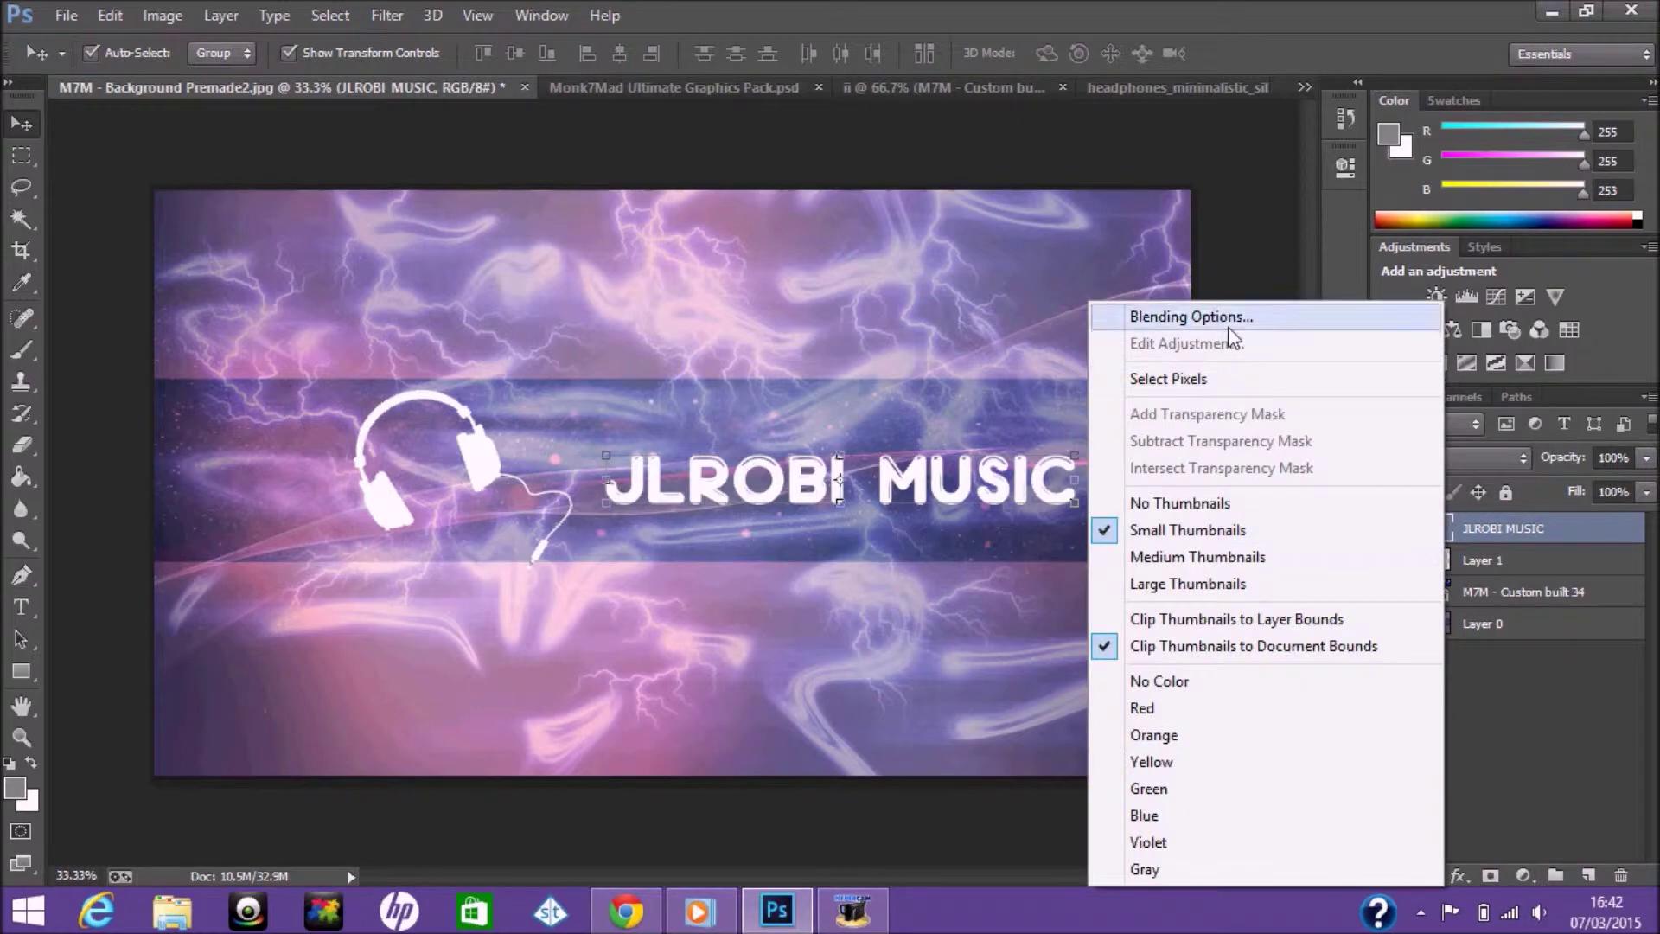
pyautogui.click(1229, 325)
pyautogui.click(924, 355)
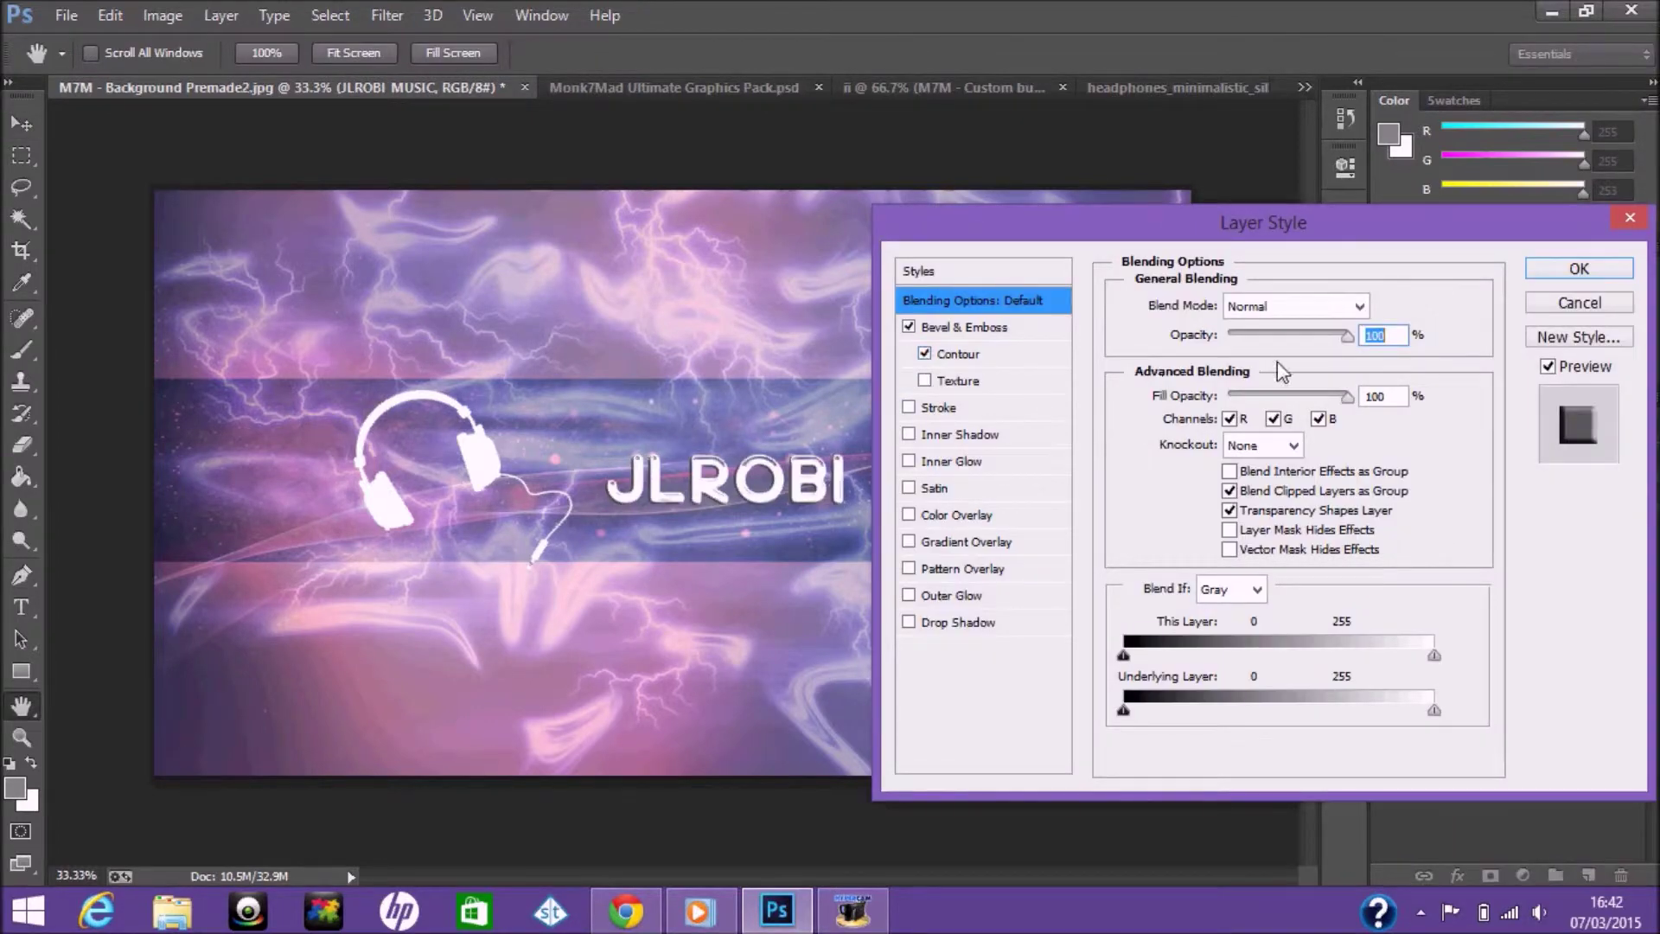
pyautogui.click(1263, 445)
pyautogui.click(1258, 499)
pyautogui.click(1263, 445)
pyautogui.click(1259, 475)
pyautogui.click(1263, 445)
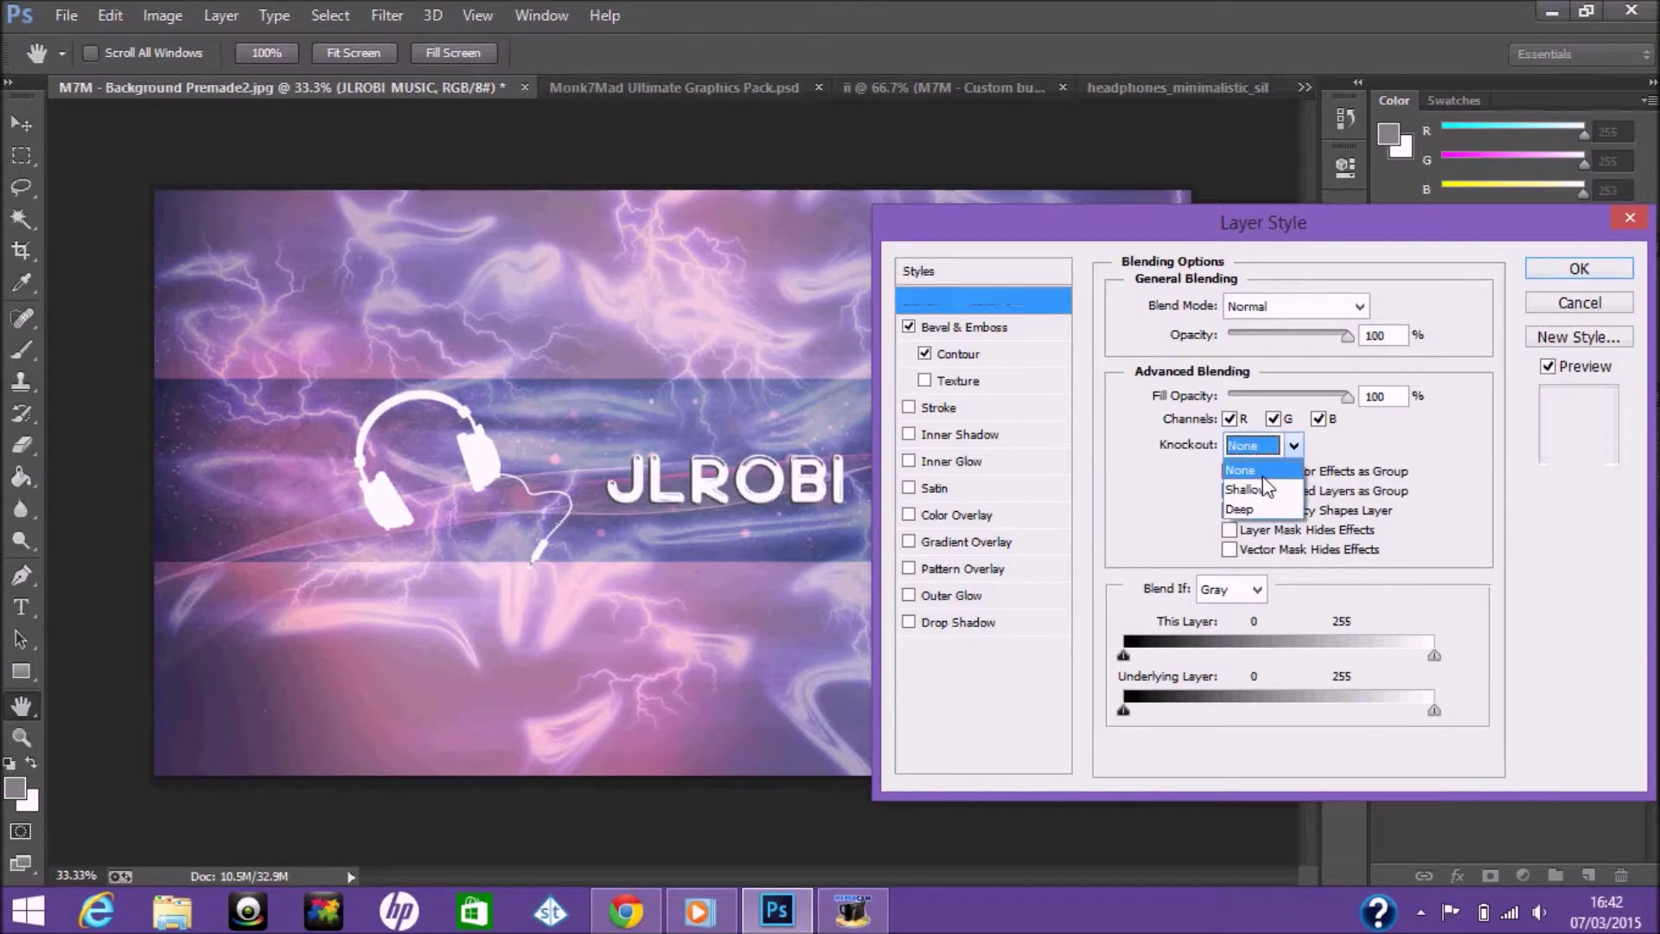
pyautogui.click(1297, 306)
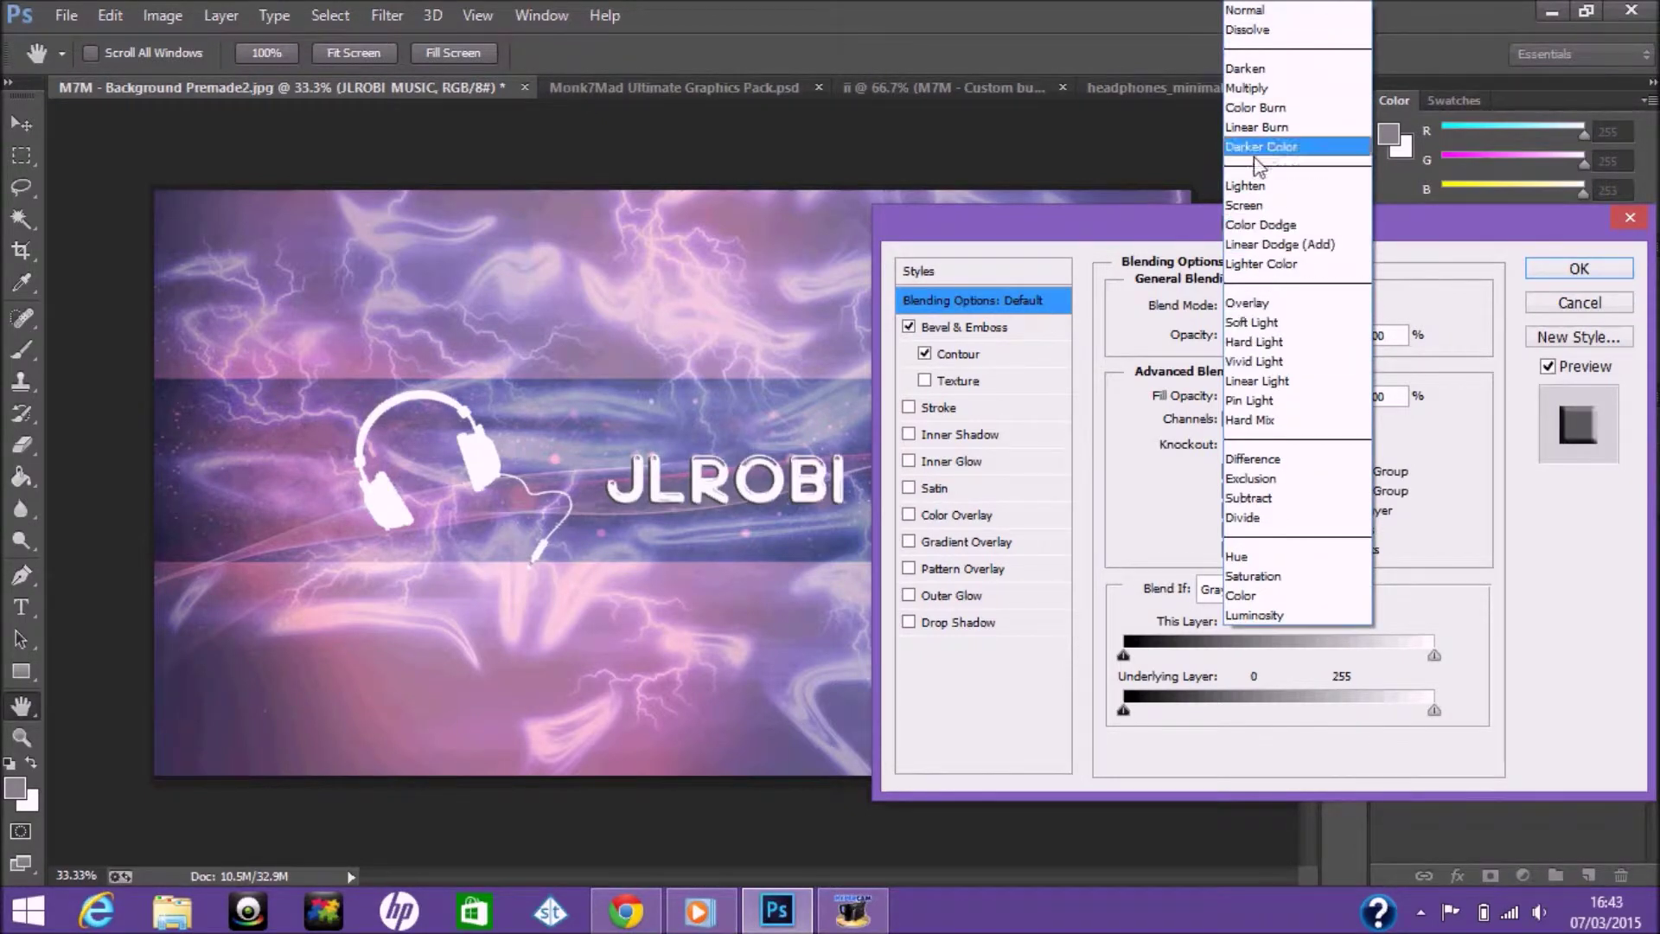
pyautogui.click(1246, 10)
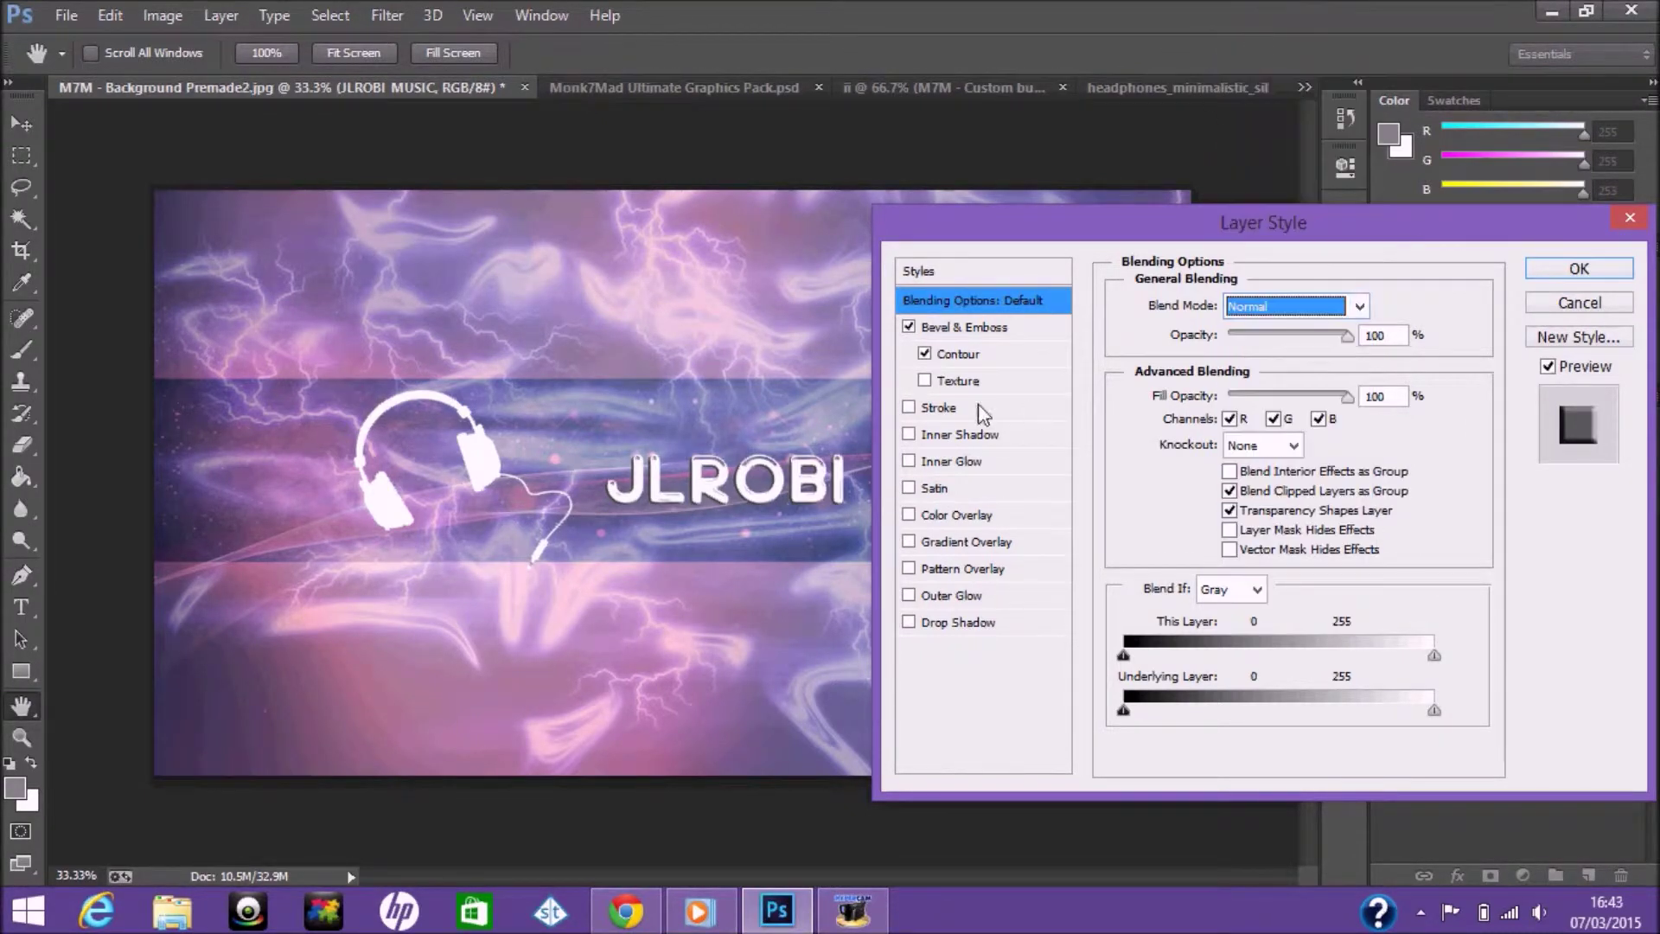
# Drop the texture and add Inner Shadow and Inner Glow to the text.
pyautogui.click(953, 383)
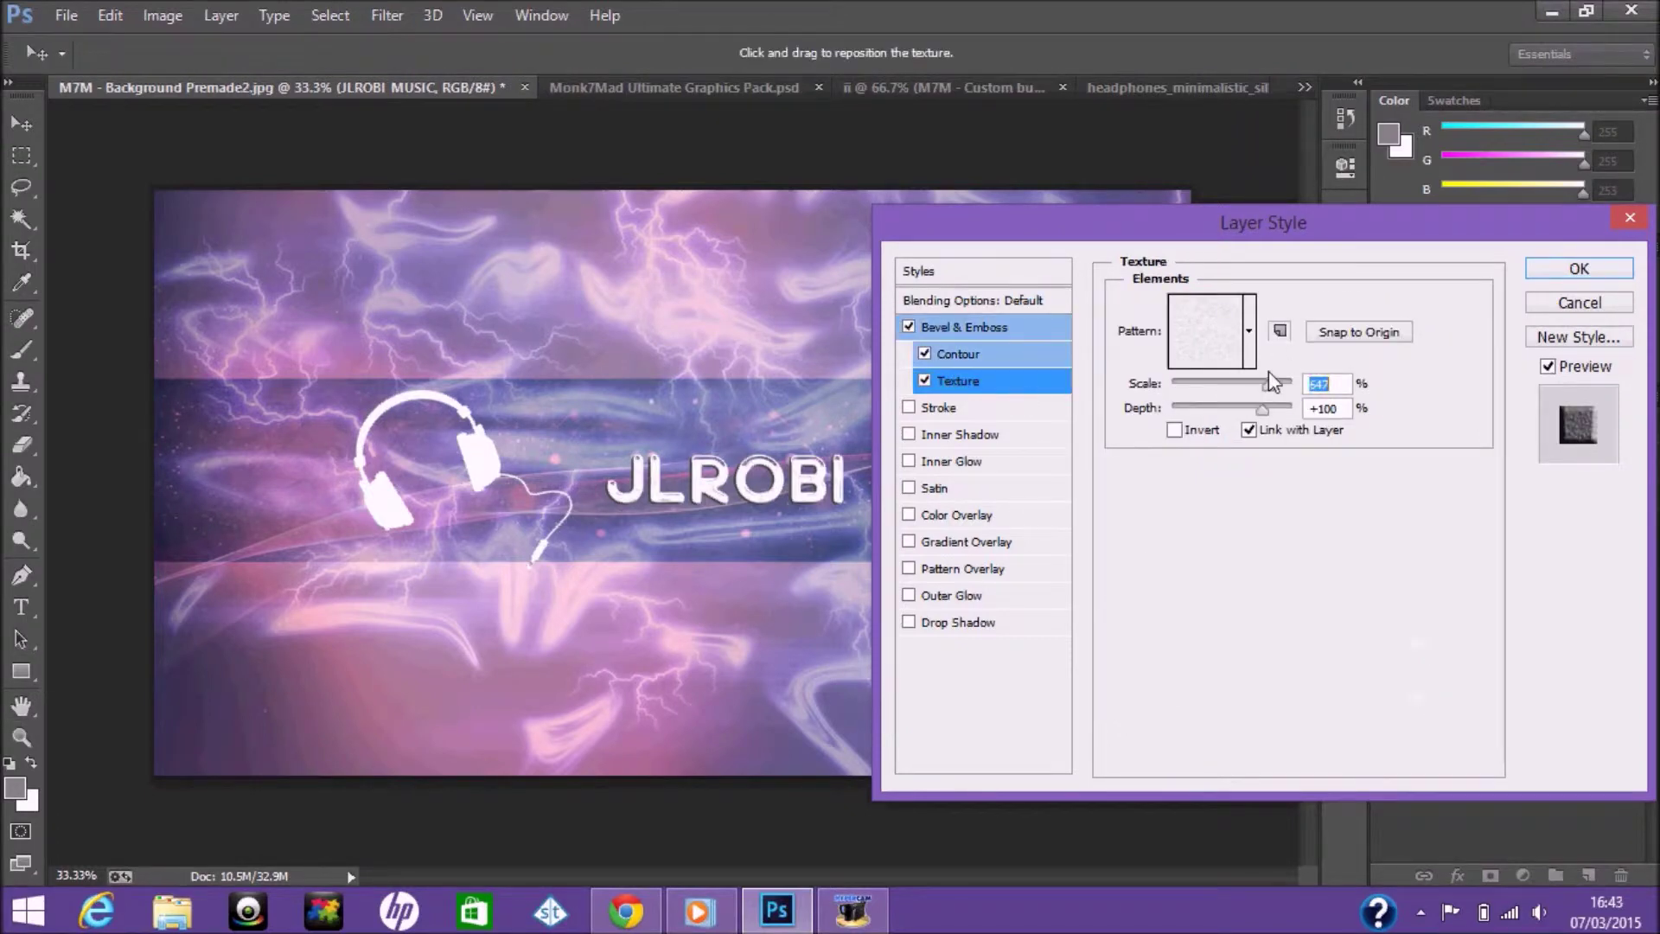
pyautogui.click(924, 380)
pyautogui.click(909, 434)
pyautogui.click(909, 461)
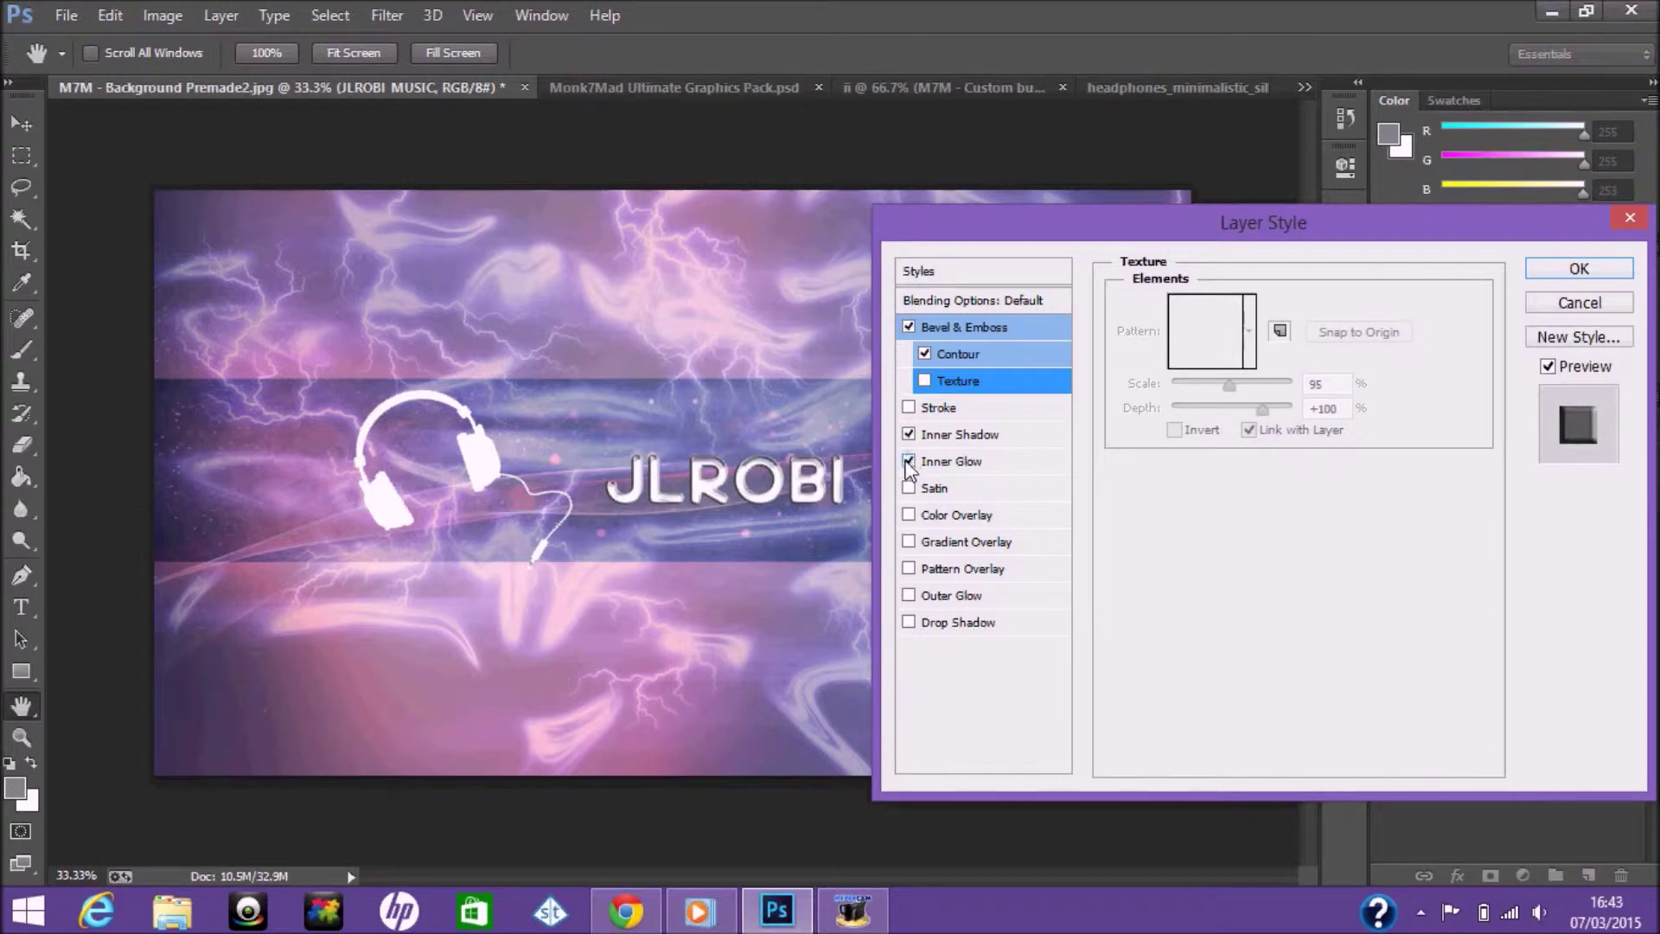
pyautogui.click(908, 568)
pyautogui.click(909, 568)
pyautogui.click(909, 569)
pyautogui.click(957, 515)
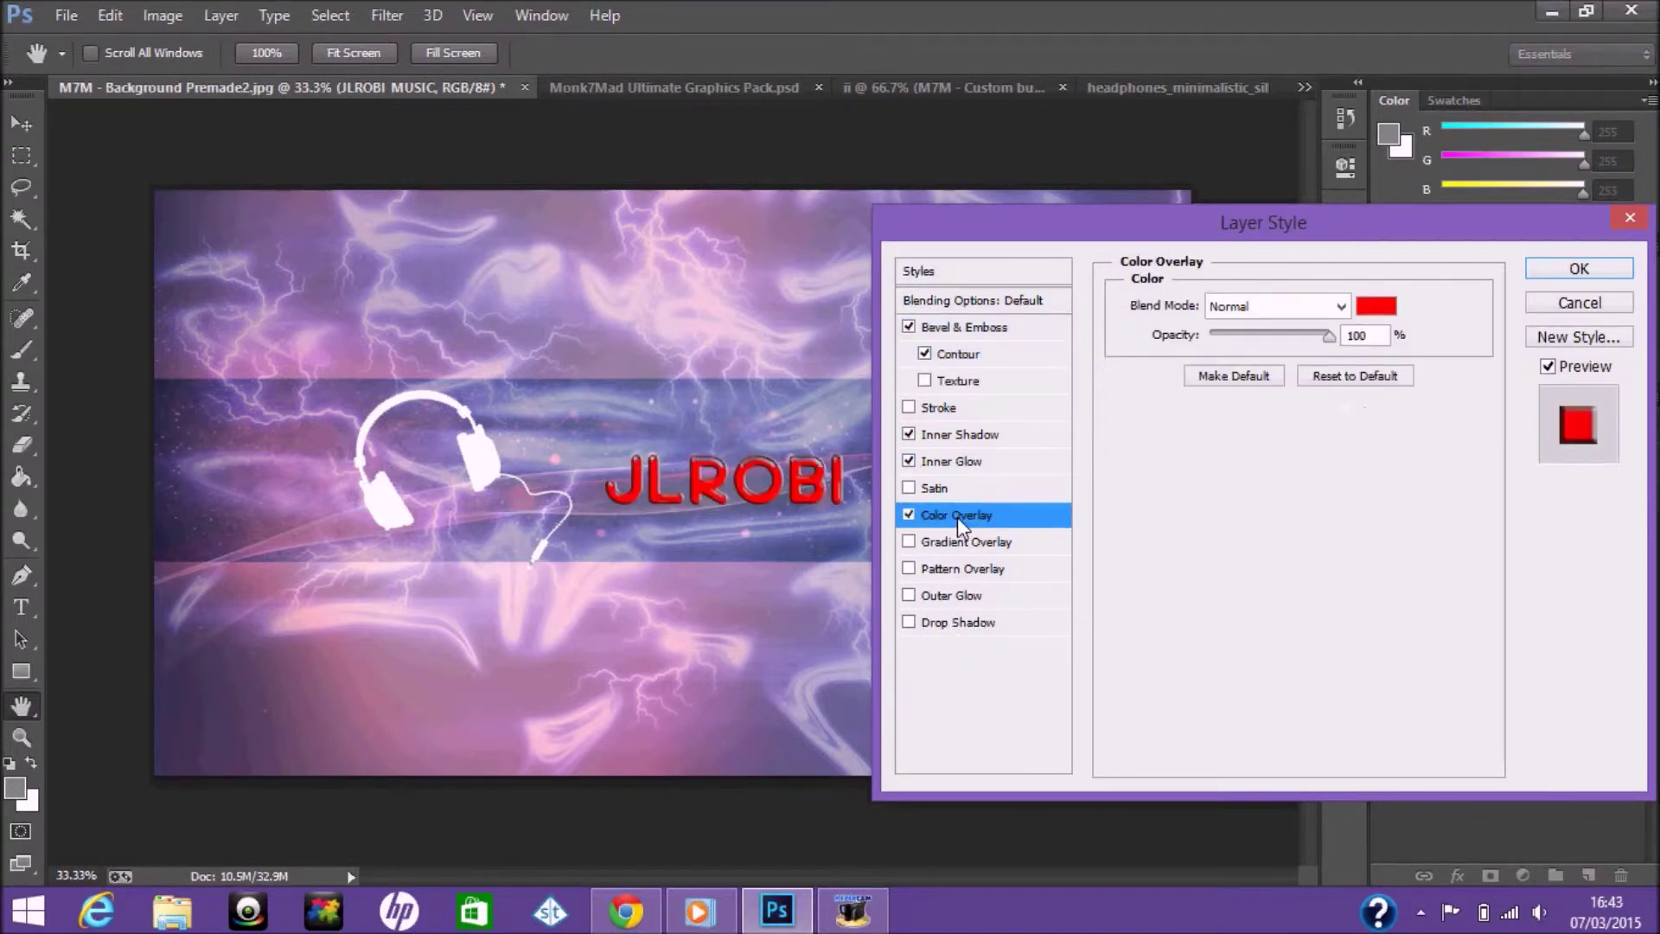
# Add a Gradient Overlay at 50% opacity with a different gradient preset and apply the style.
pyautogui.click(960, 541)
pyautogui.moveTo(1293, 472)
pyautogui.mouseDown()
pyautogui.moveTo(1340, 473)
pyautogui.moveTo(1233, 476)
pyautogui.moveTo(1285, 477)
pyautogui.mouseUp()
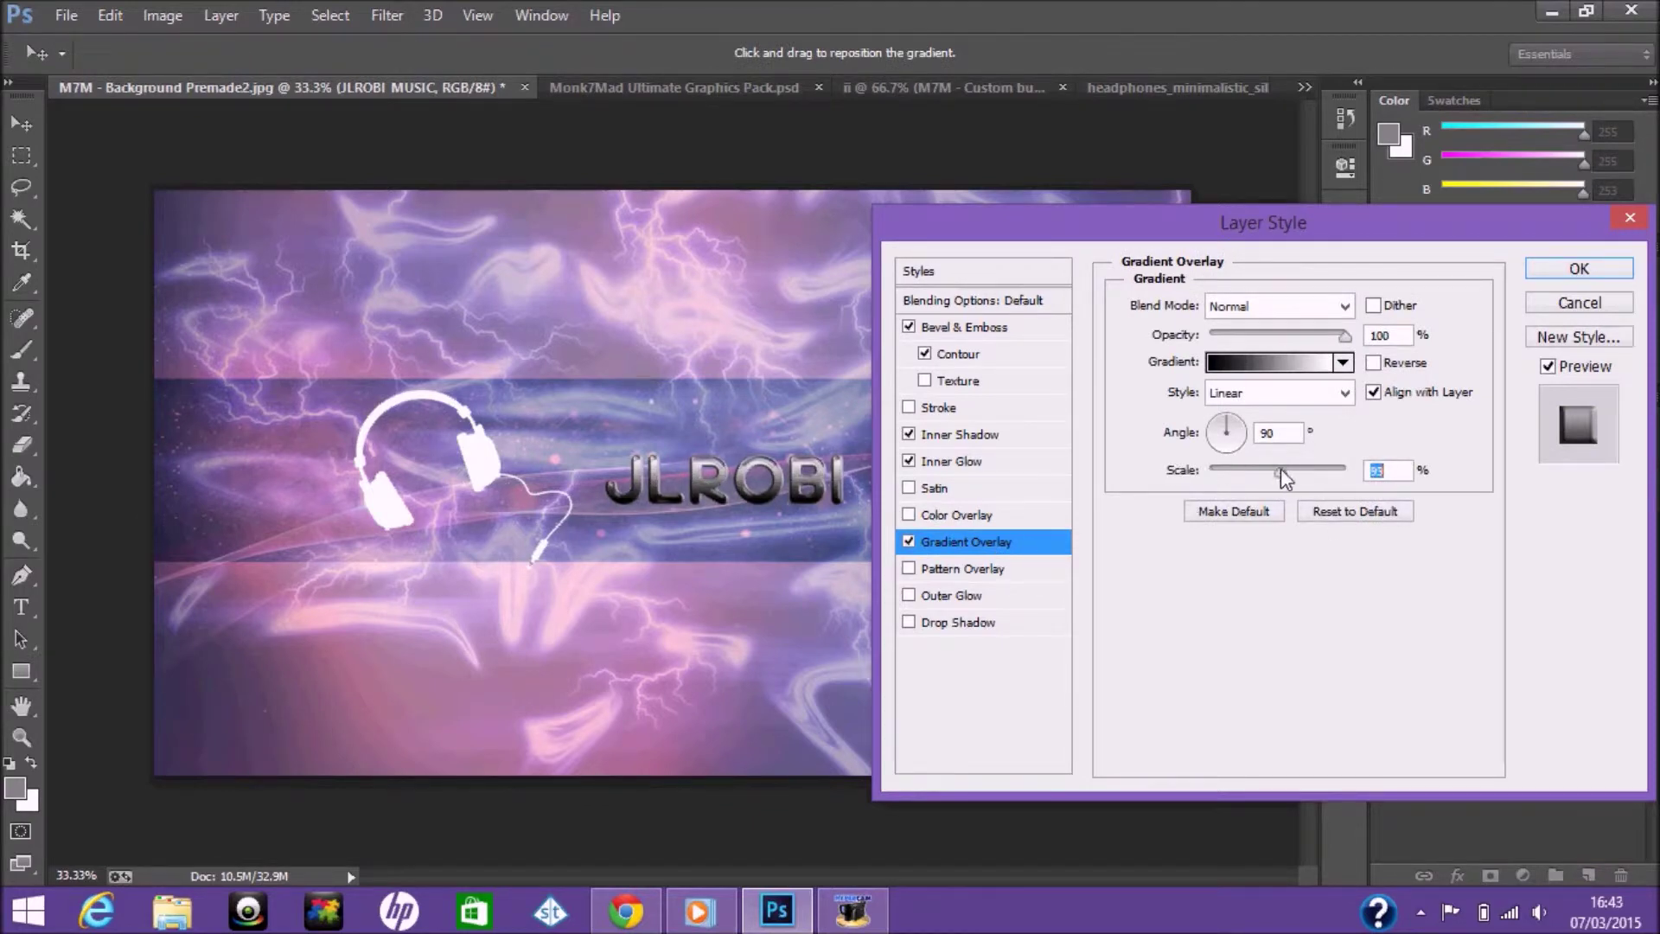
pyautogui.moveTo(1347, 340); pyautogui.dragTo(1285, 357)
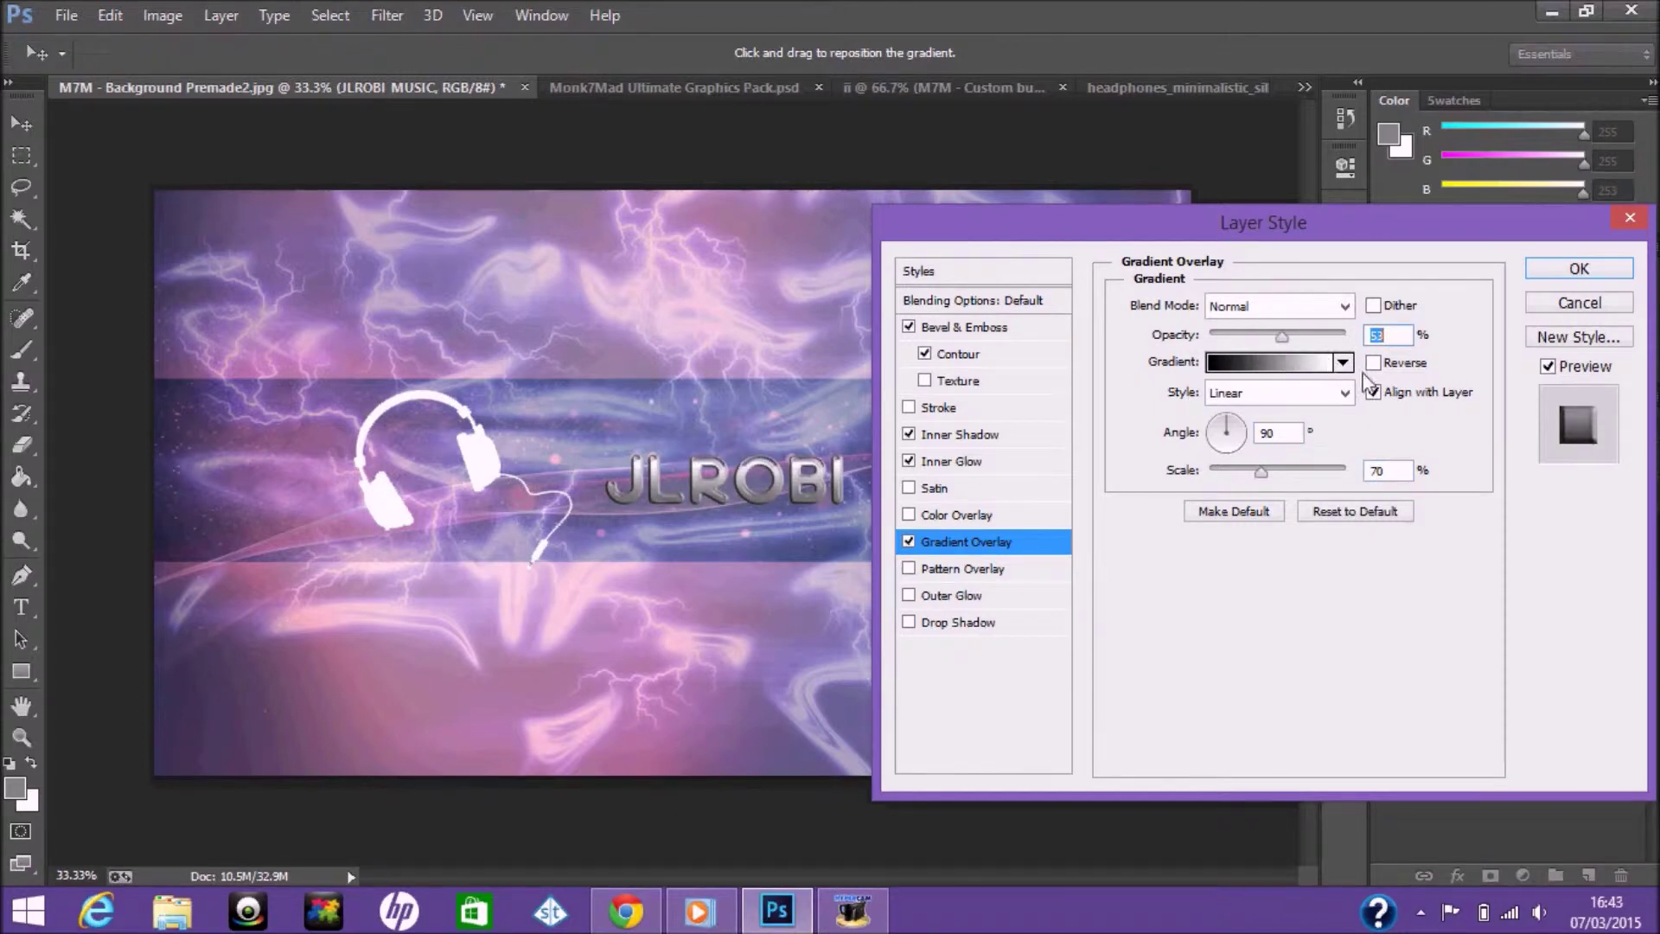
pyautogui.write('50')
pyautogui.press('BackSpace')
pyautogui.press('BackSpace')
pyautogui.write('5')
pyautogui.click(1343, 362)
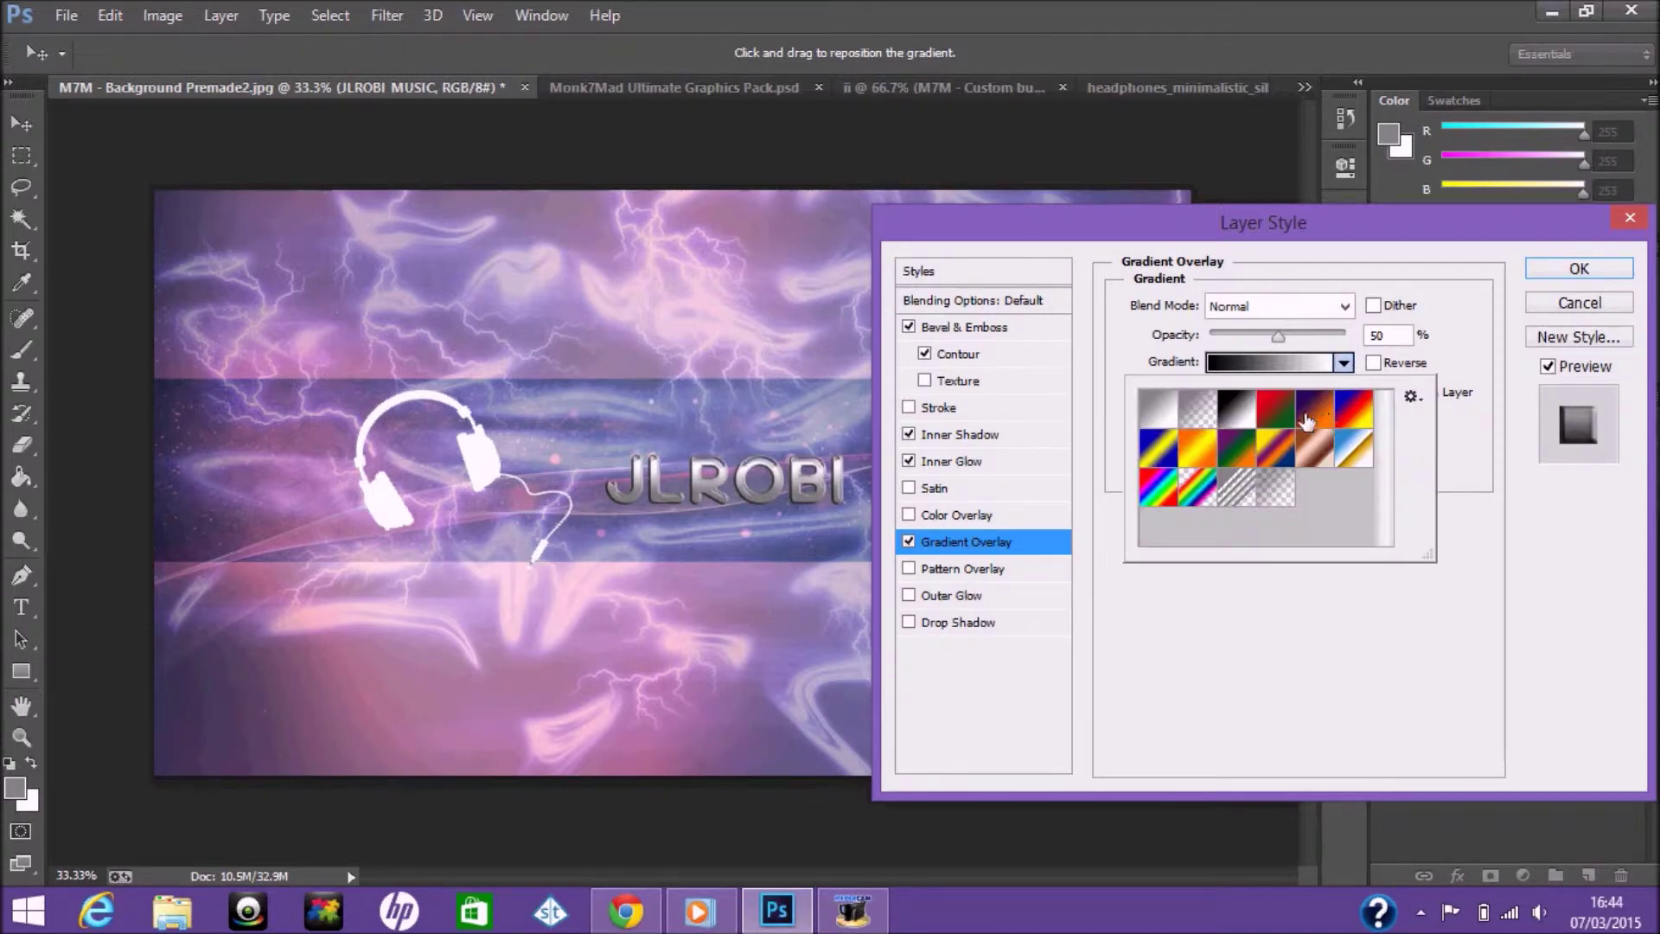
pyautogui.click(1199, 409)
pyautogui.click(1557, 270)
pyautogui.click(475, 452)
# Add Bevel & Emboss with Contour to the headphones layer in Blending Options.
pyautogui.rightClick(474, 450)
pyautogui.click(519, 420)
pyautogui.rightClick(1409, 676)
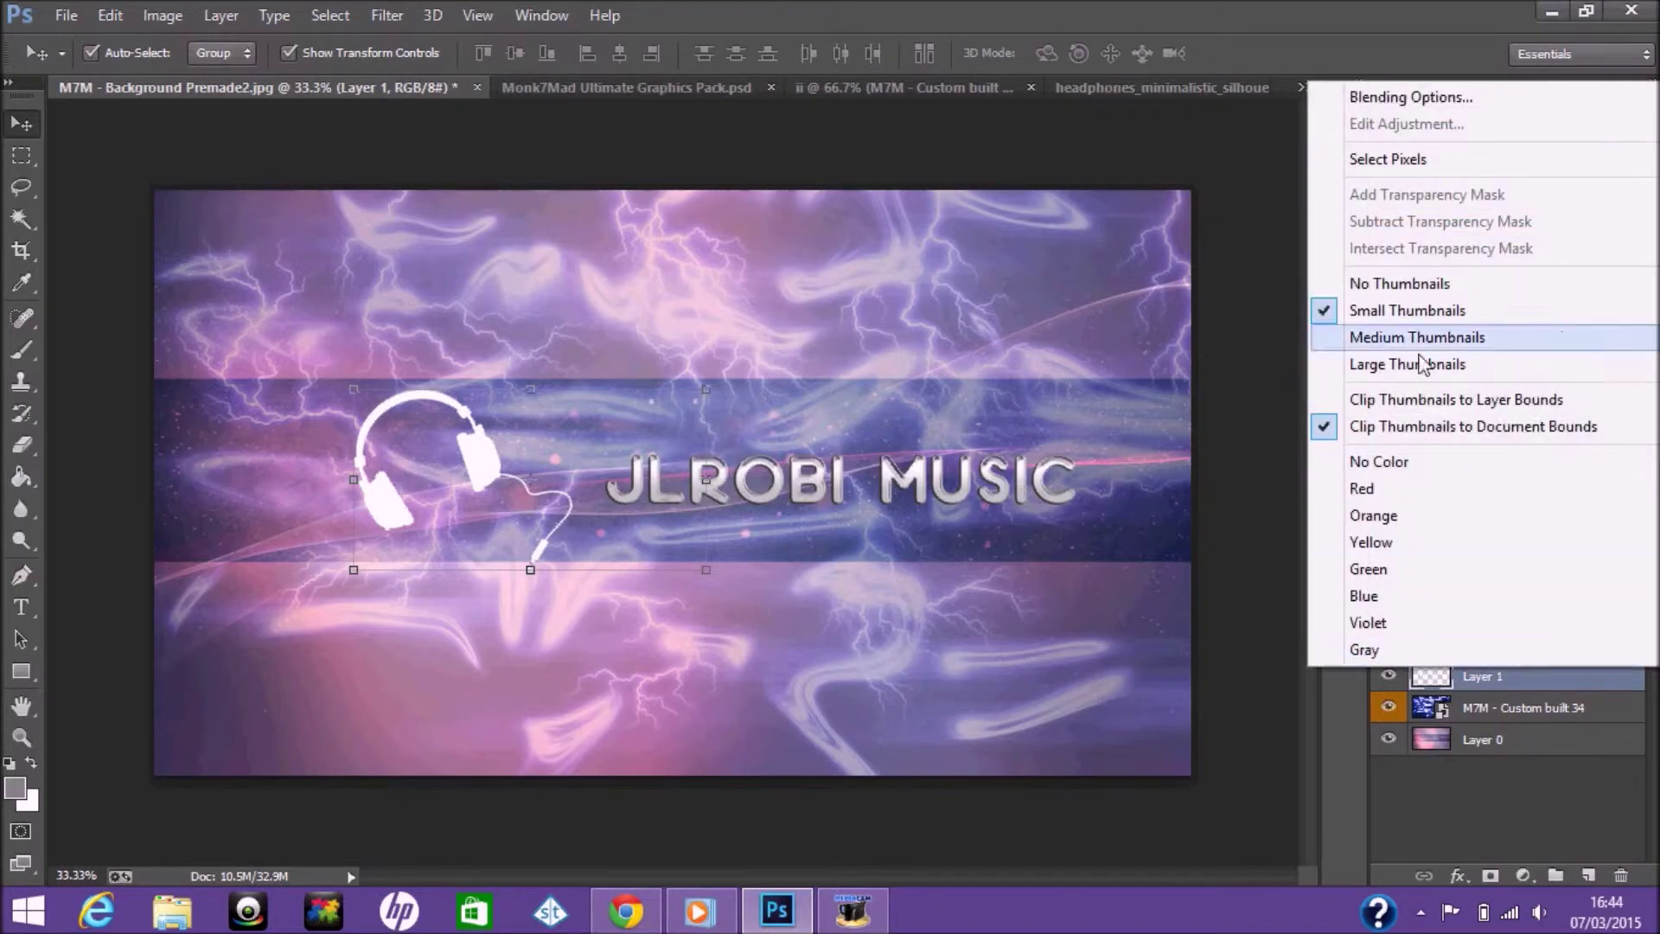
pyautogui.click(1383, 89)
pyautogui.click(909, 327)
pyautogui.click(924, 354)
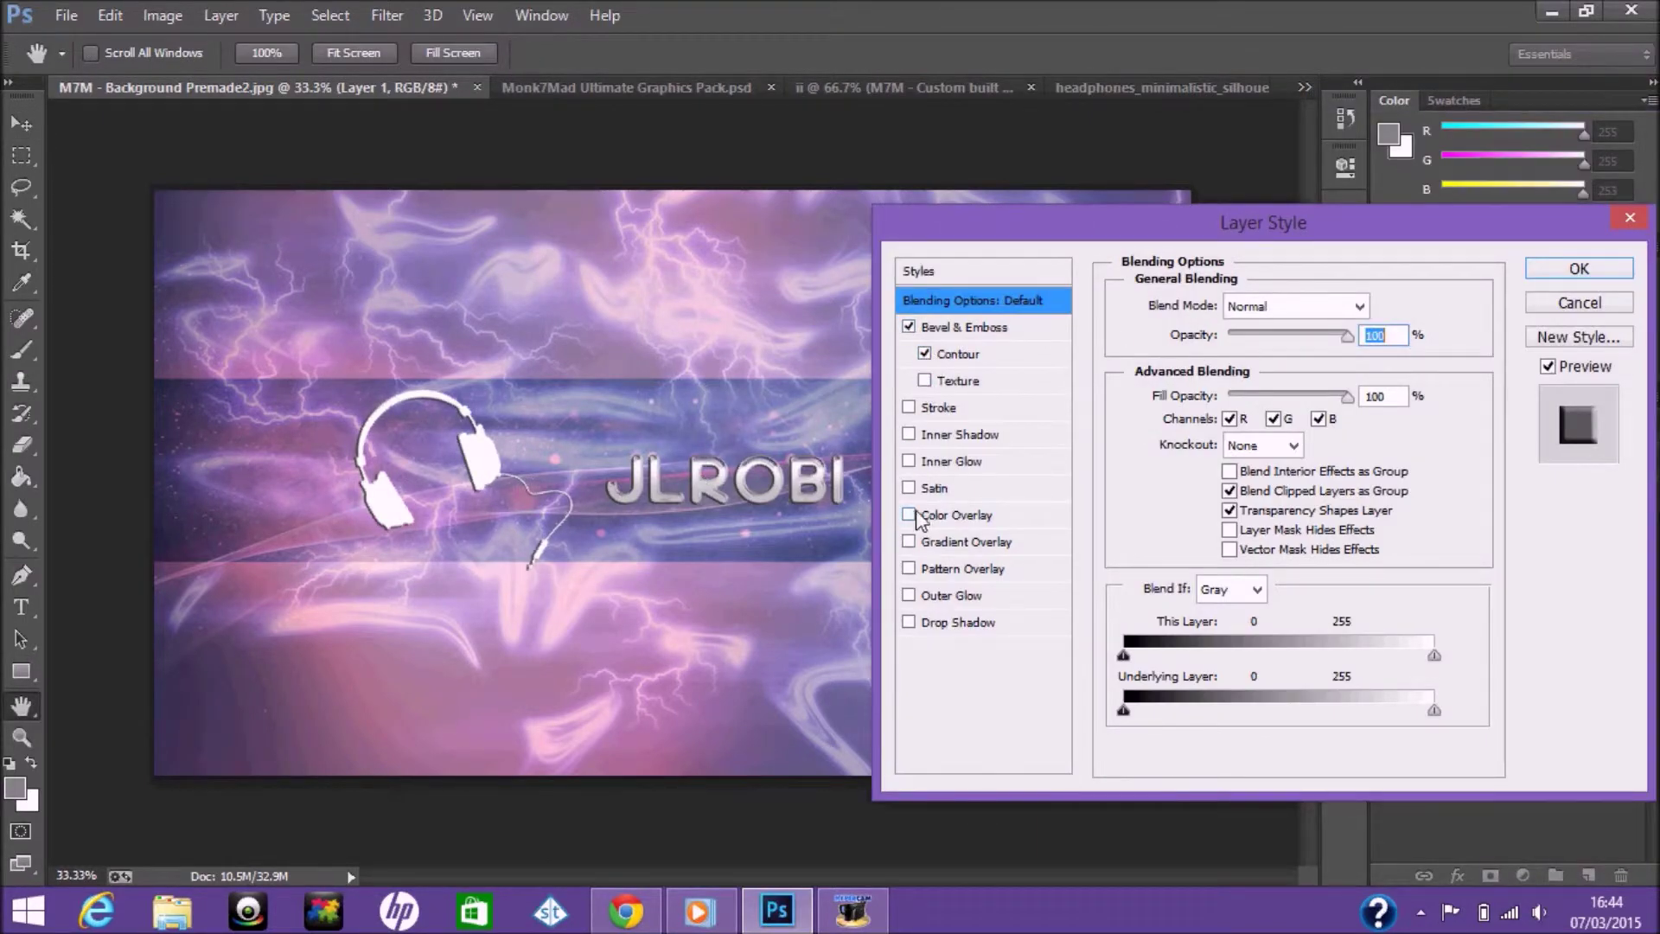
# Add a Gradient Overlay at 50% opacity and 50% scale to the headphones and apply it.
pyautogui.click(909, 542)
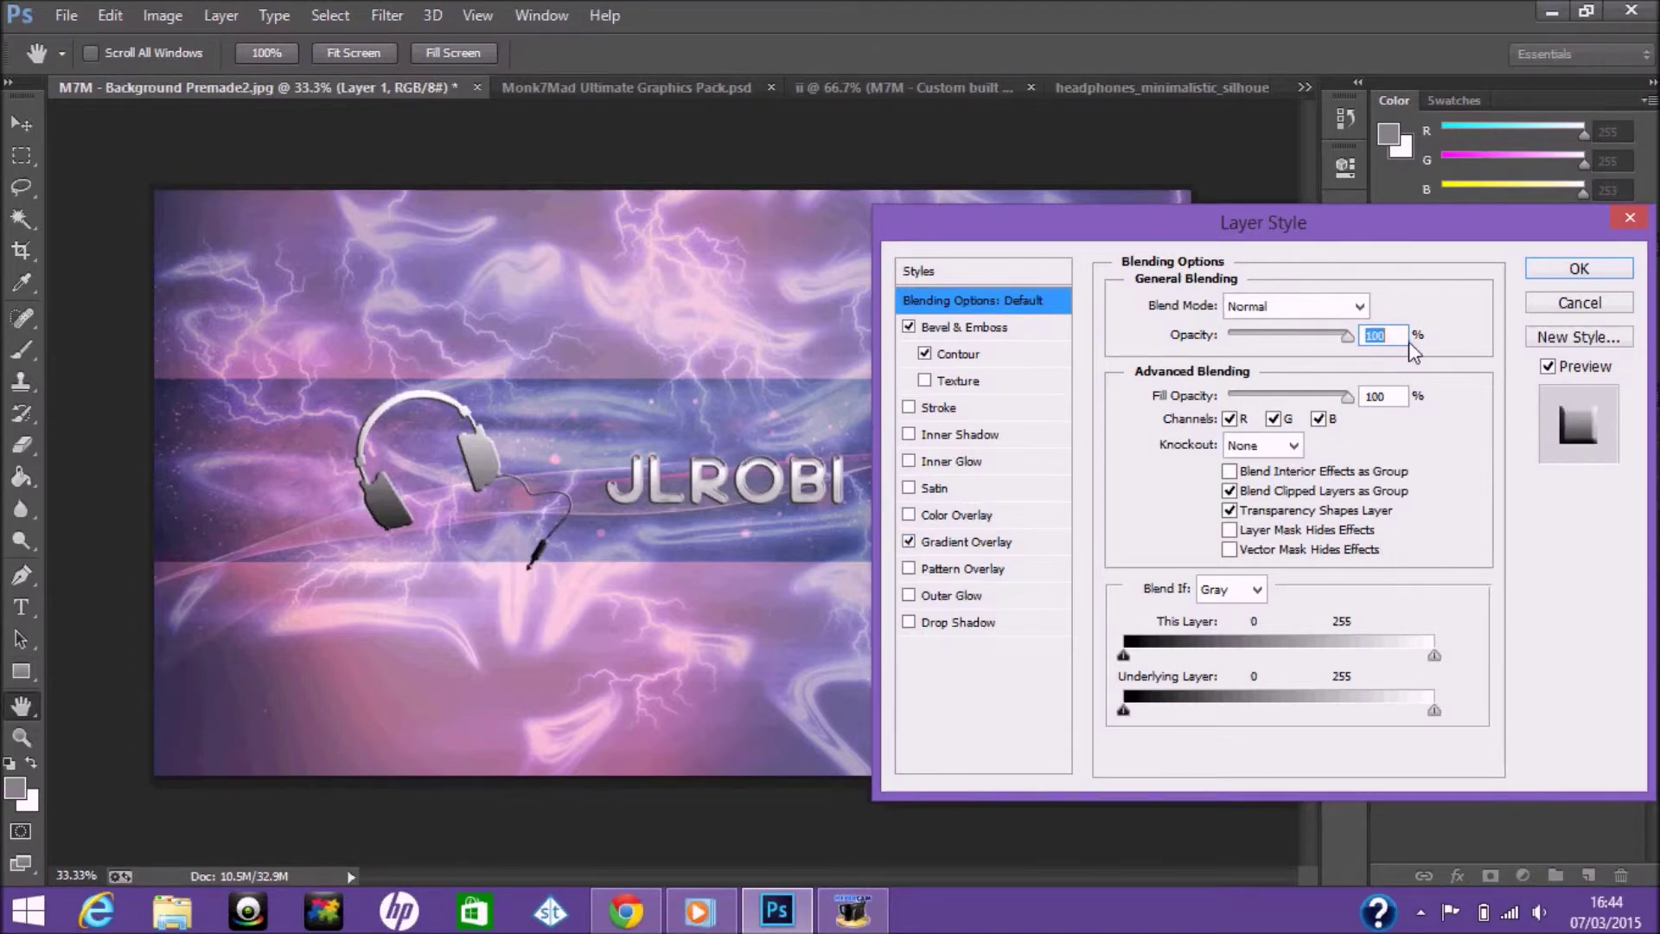
pyautogui.click(960, 543)
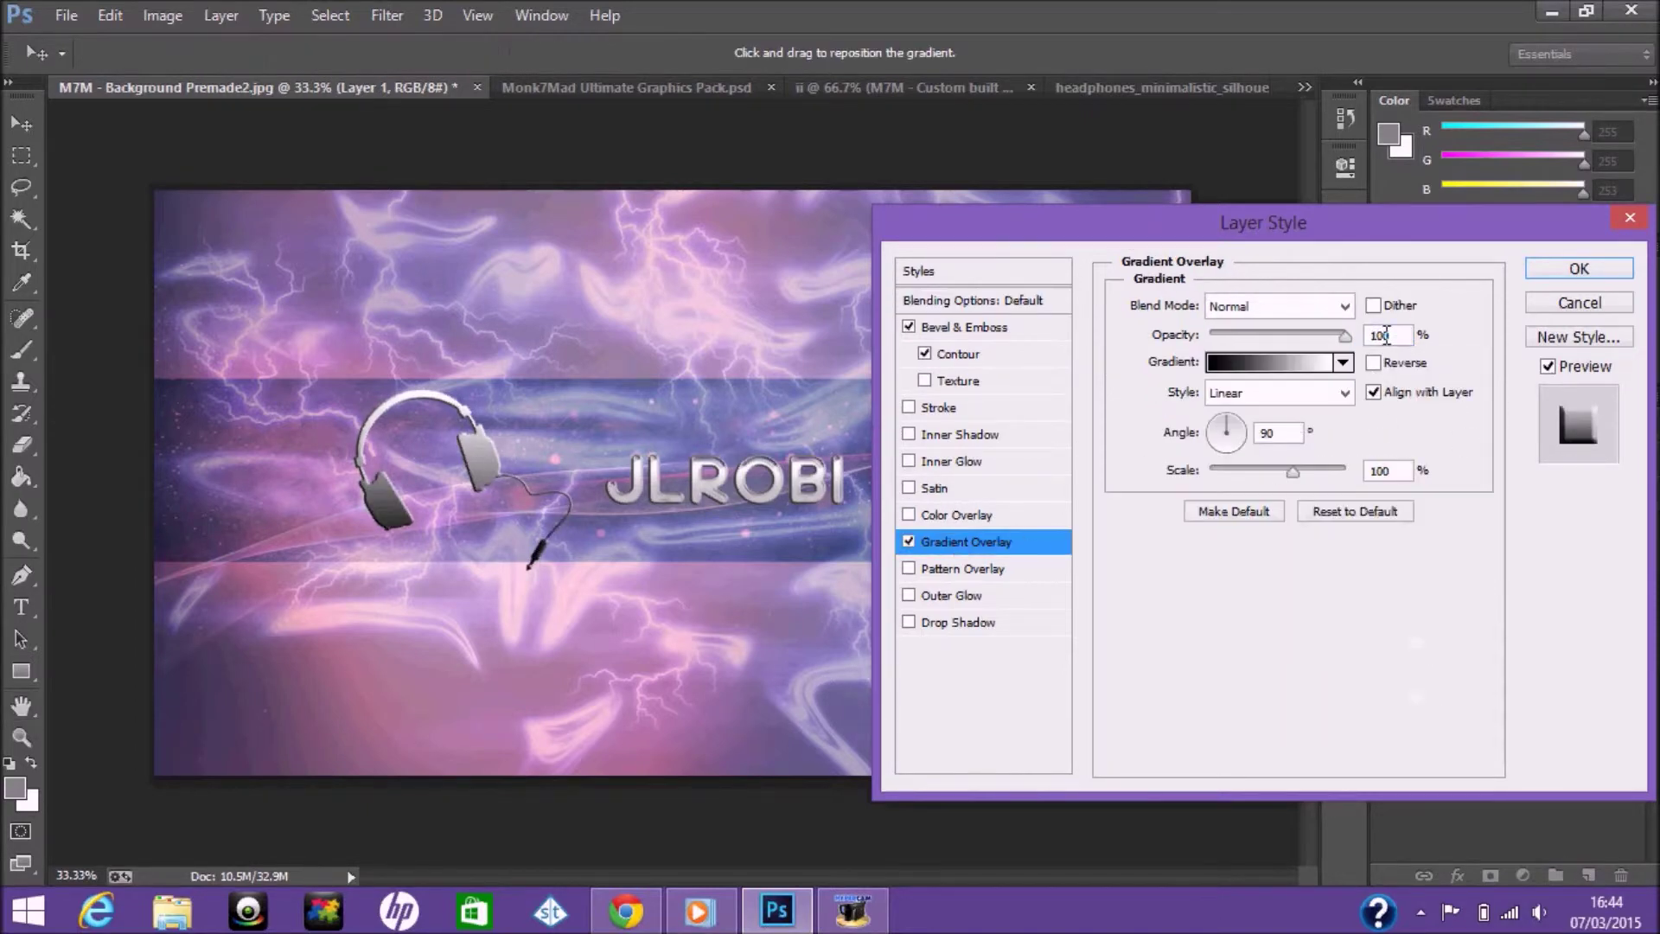
pyautogui.press('BackSpace')
pyautogui.press('BackSpace')
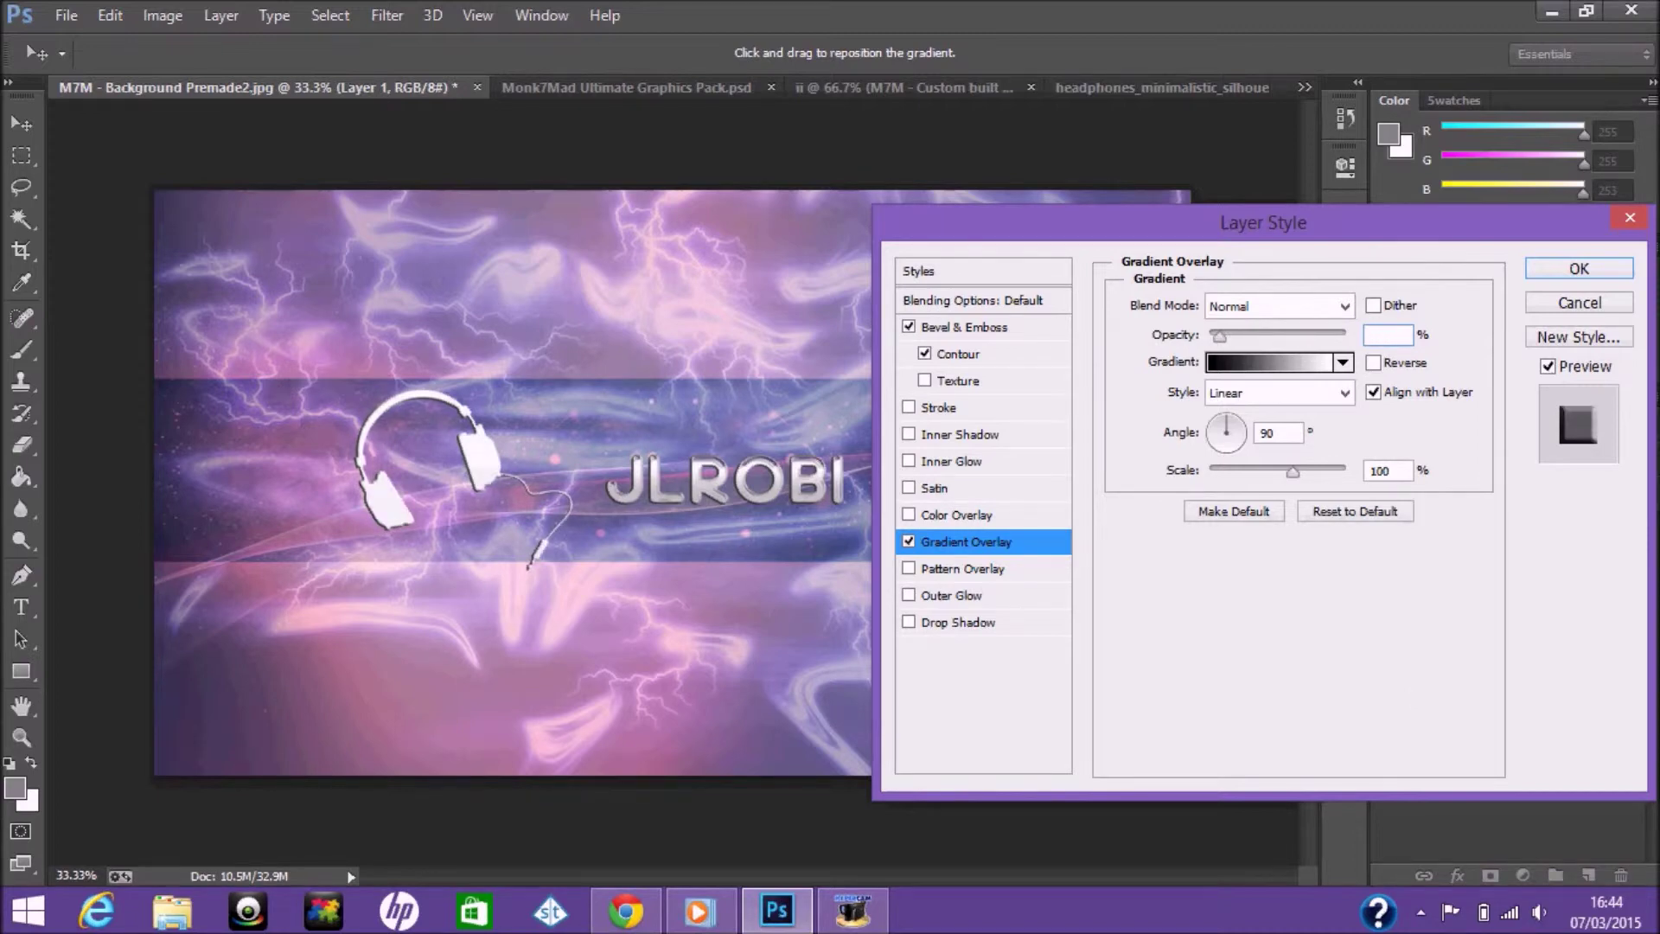
pyautogui.write('5050')
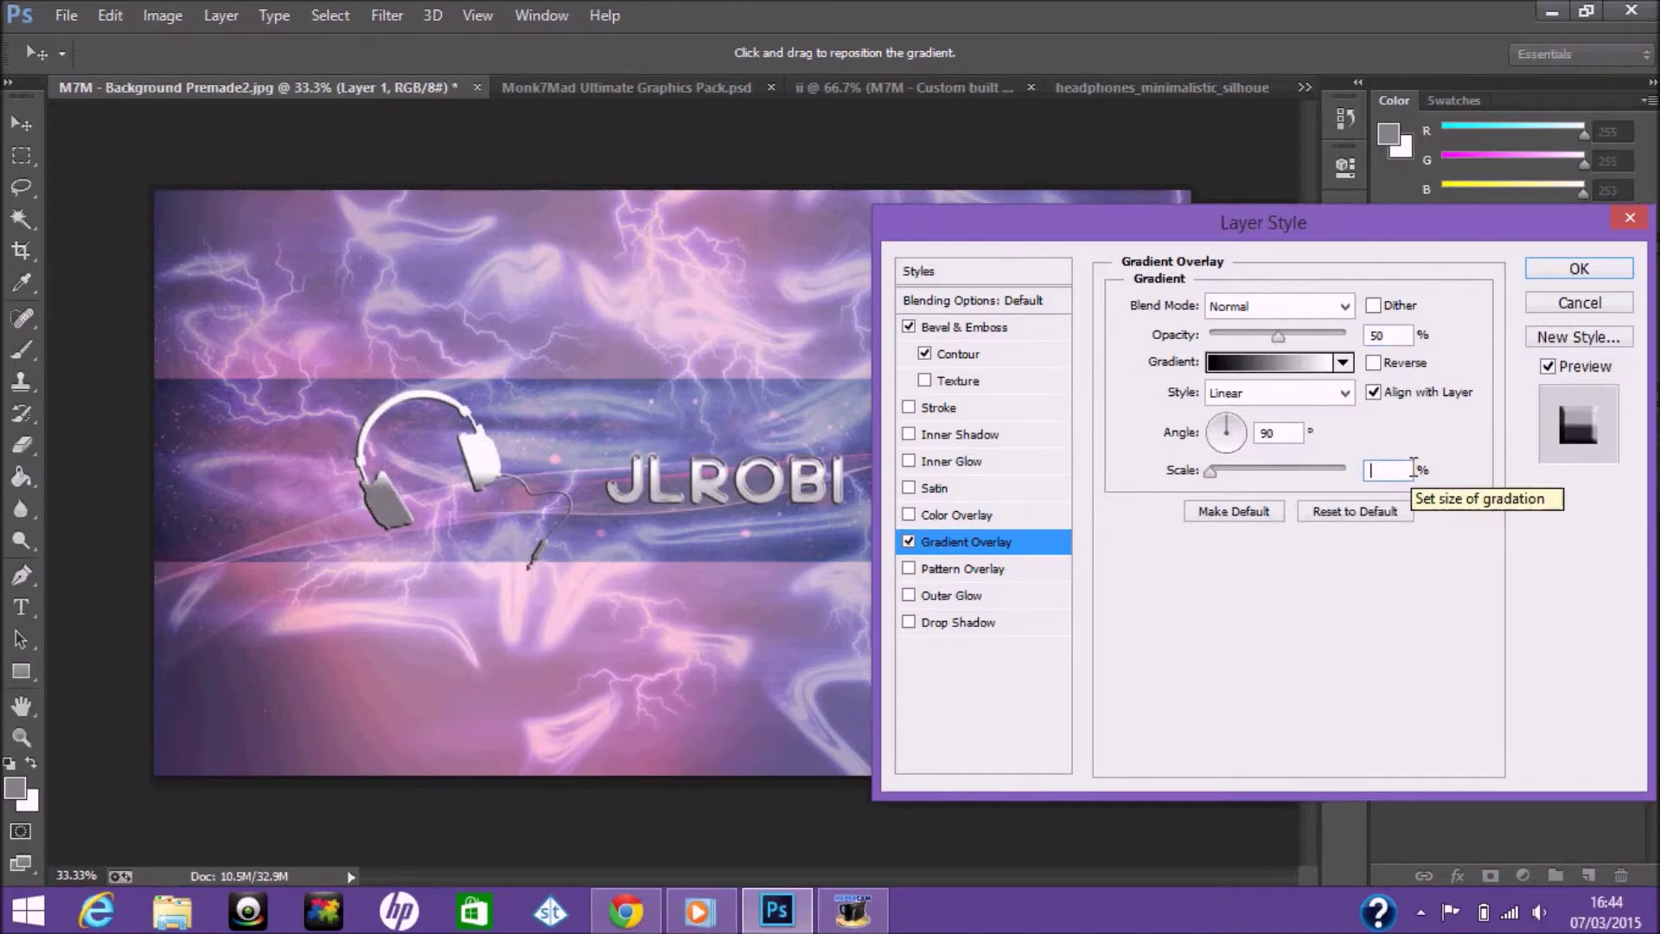
pyautogui.click(1562, 267)
pyautogui.click(64, 15)
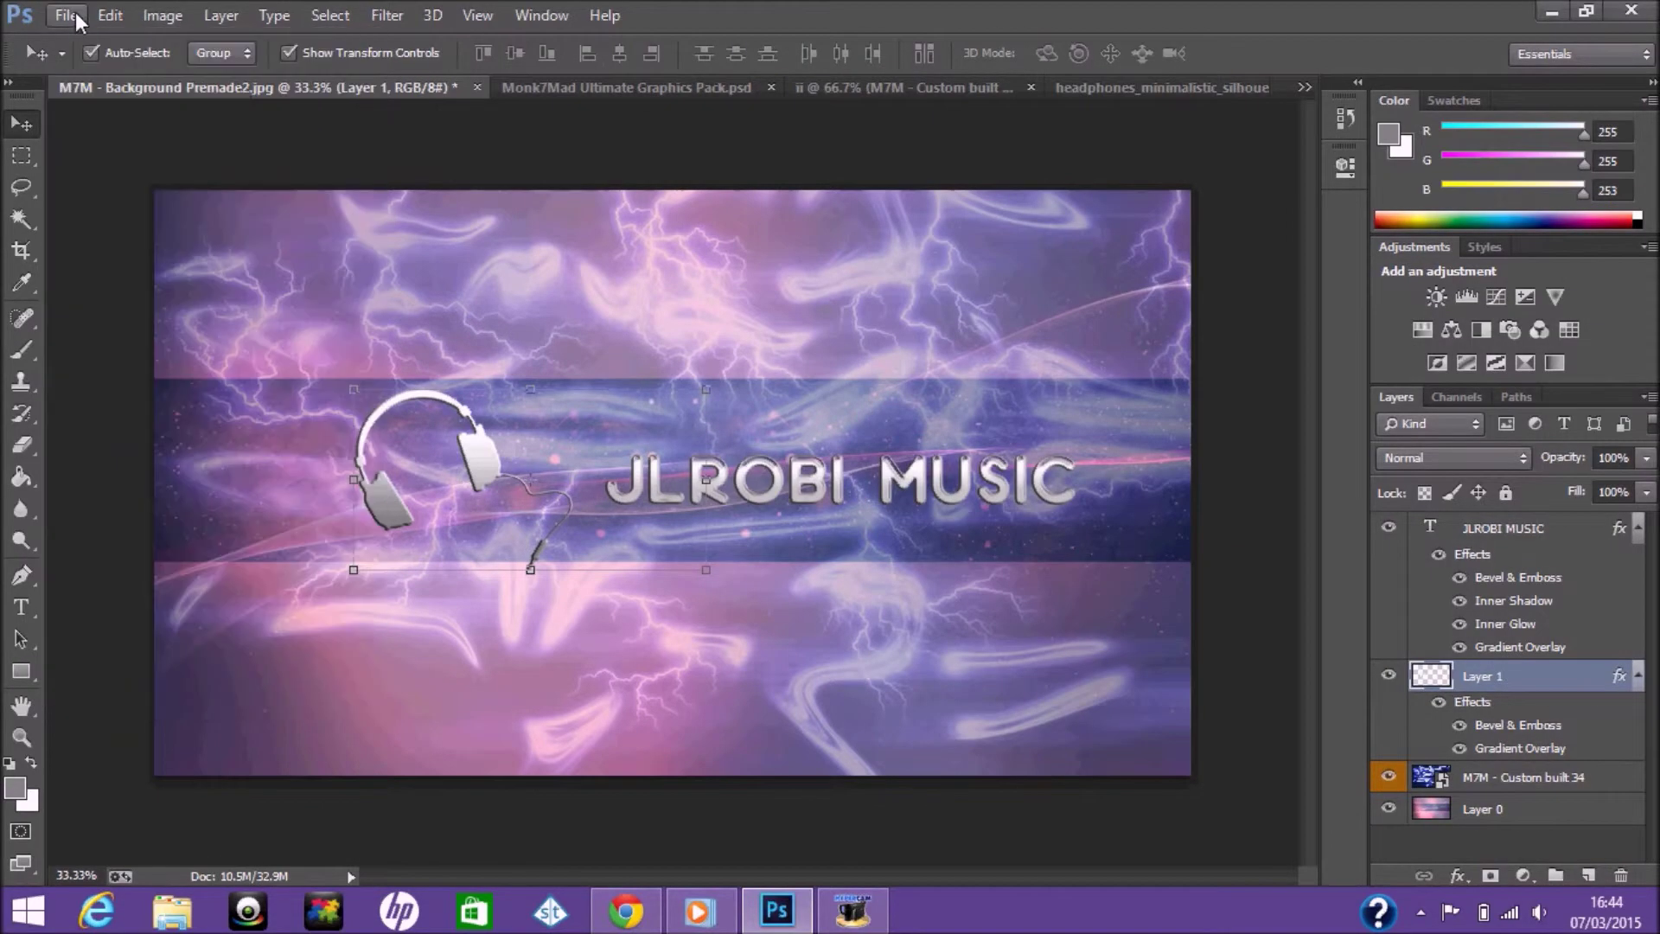
# Save a first JPEG copy of the banner under the name 'Musi'.
pyautogui.click(137, 309)
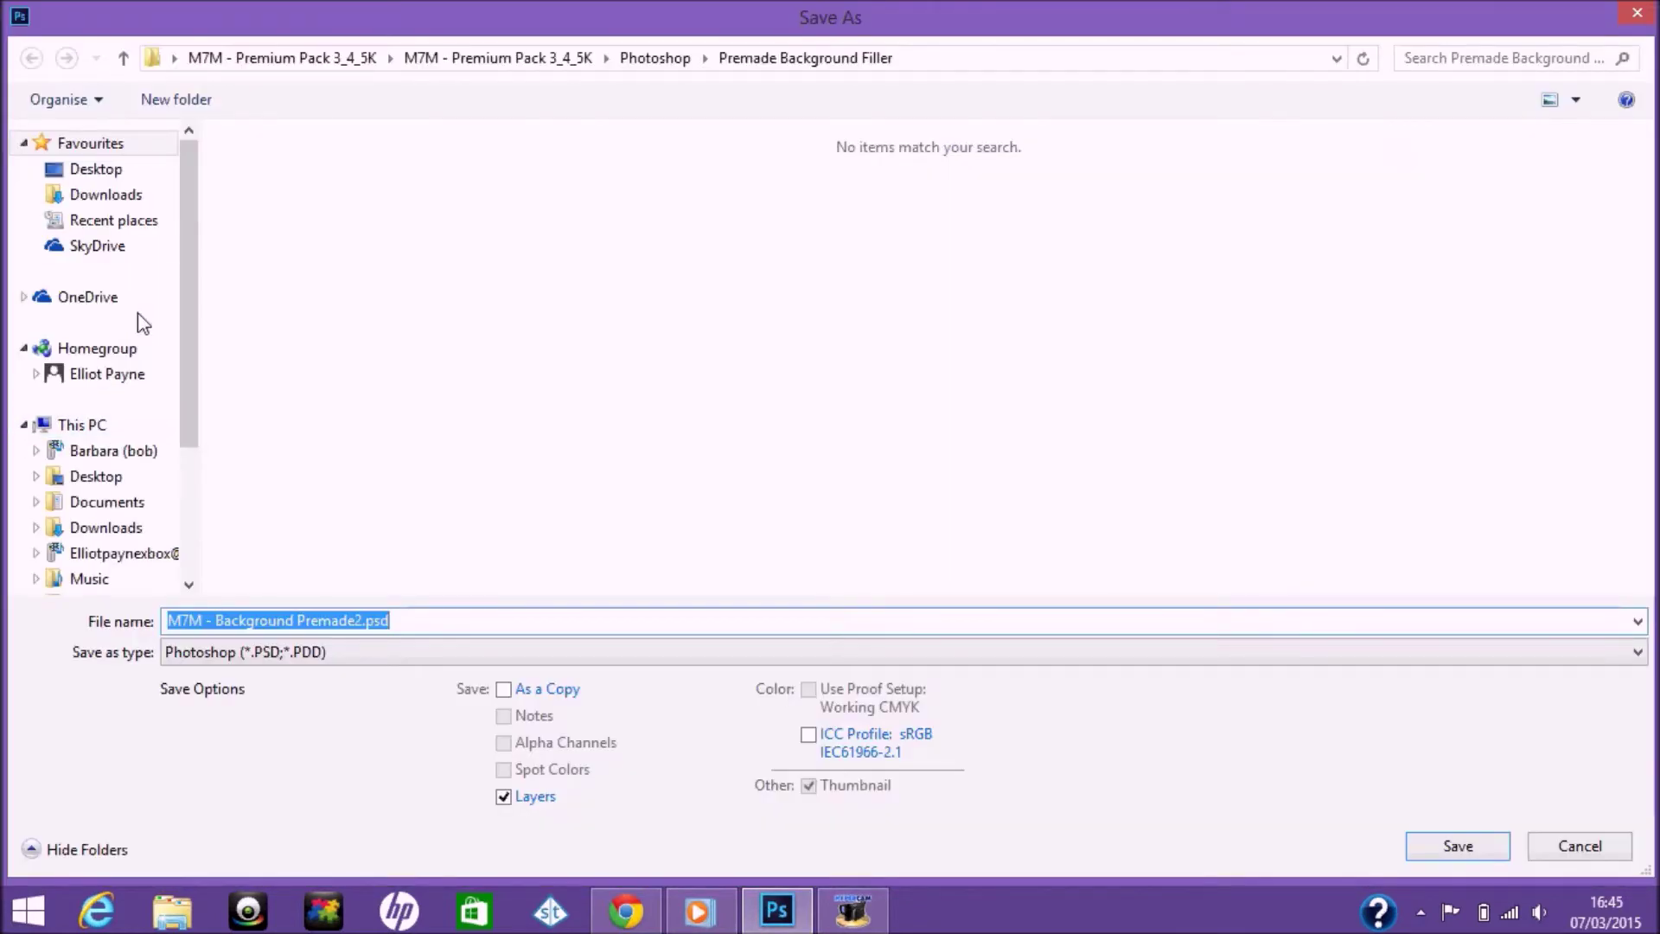
pyautogui.click(405, 650)
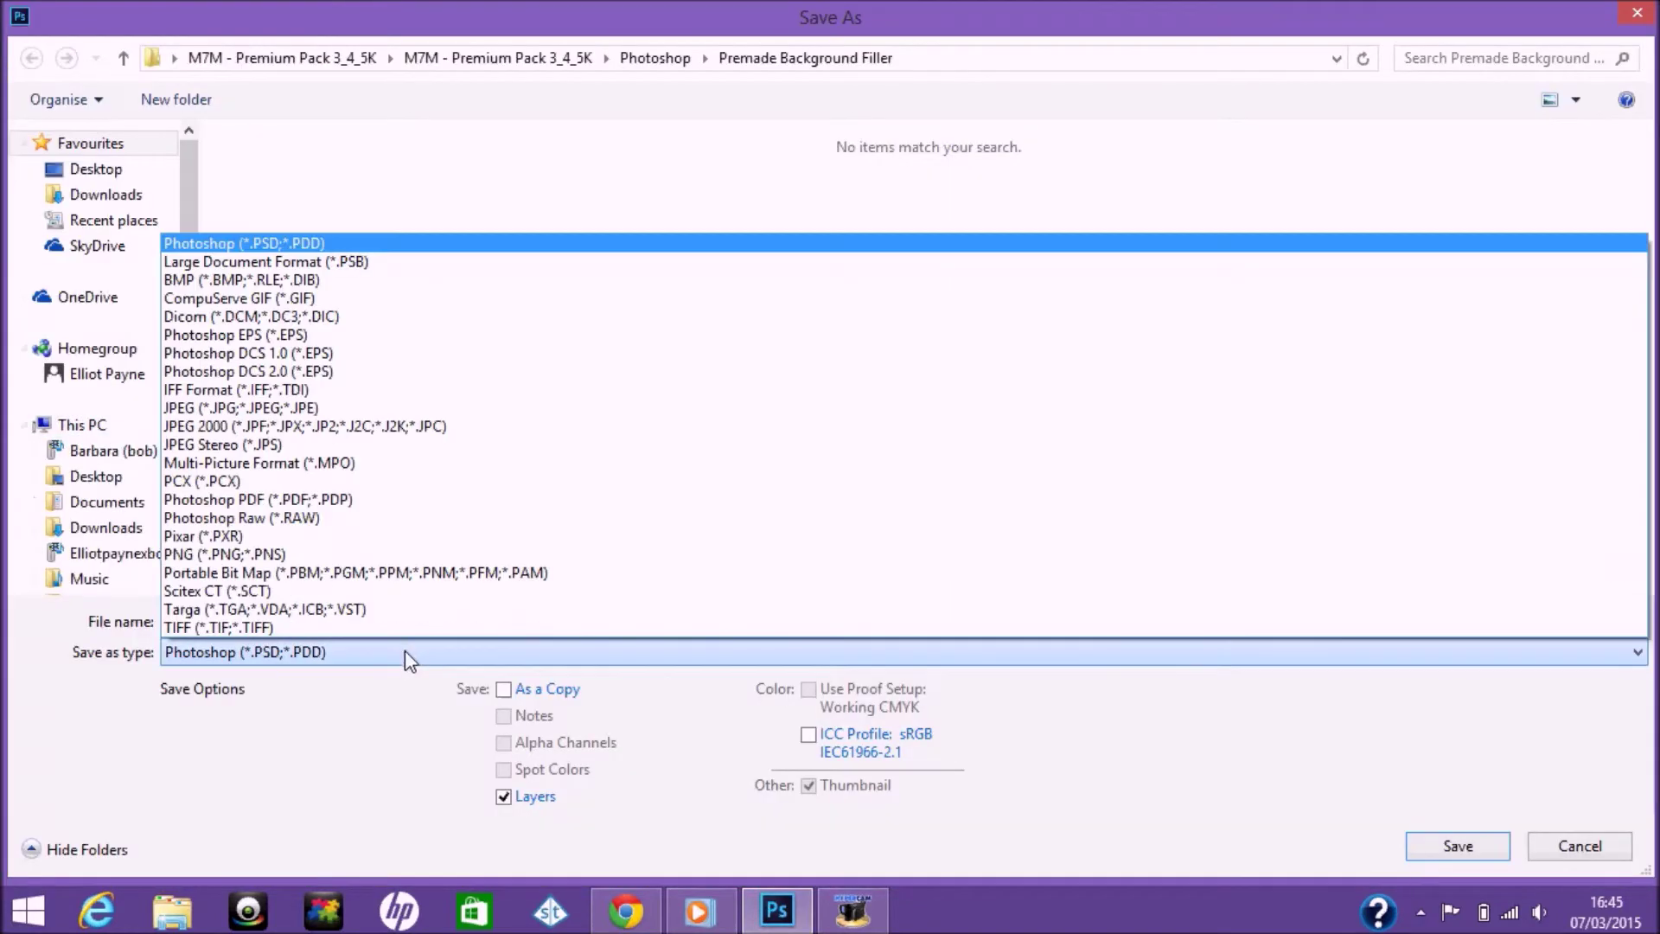
pyautogui.click(298, 417)
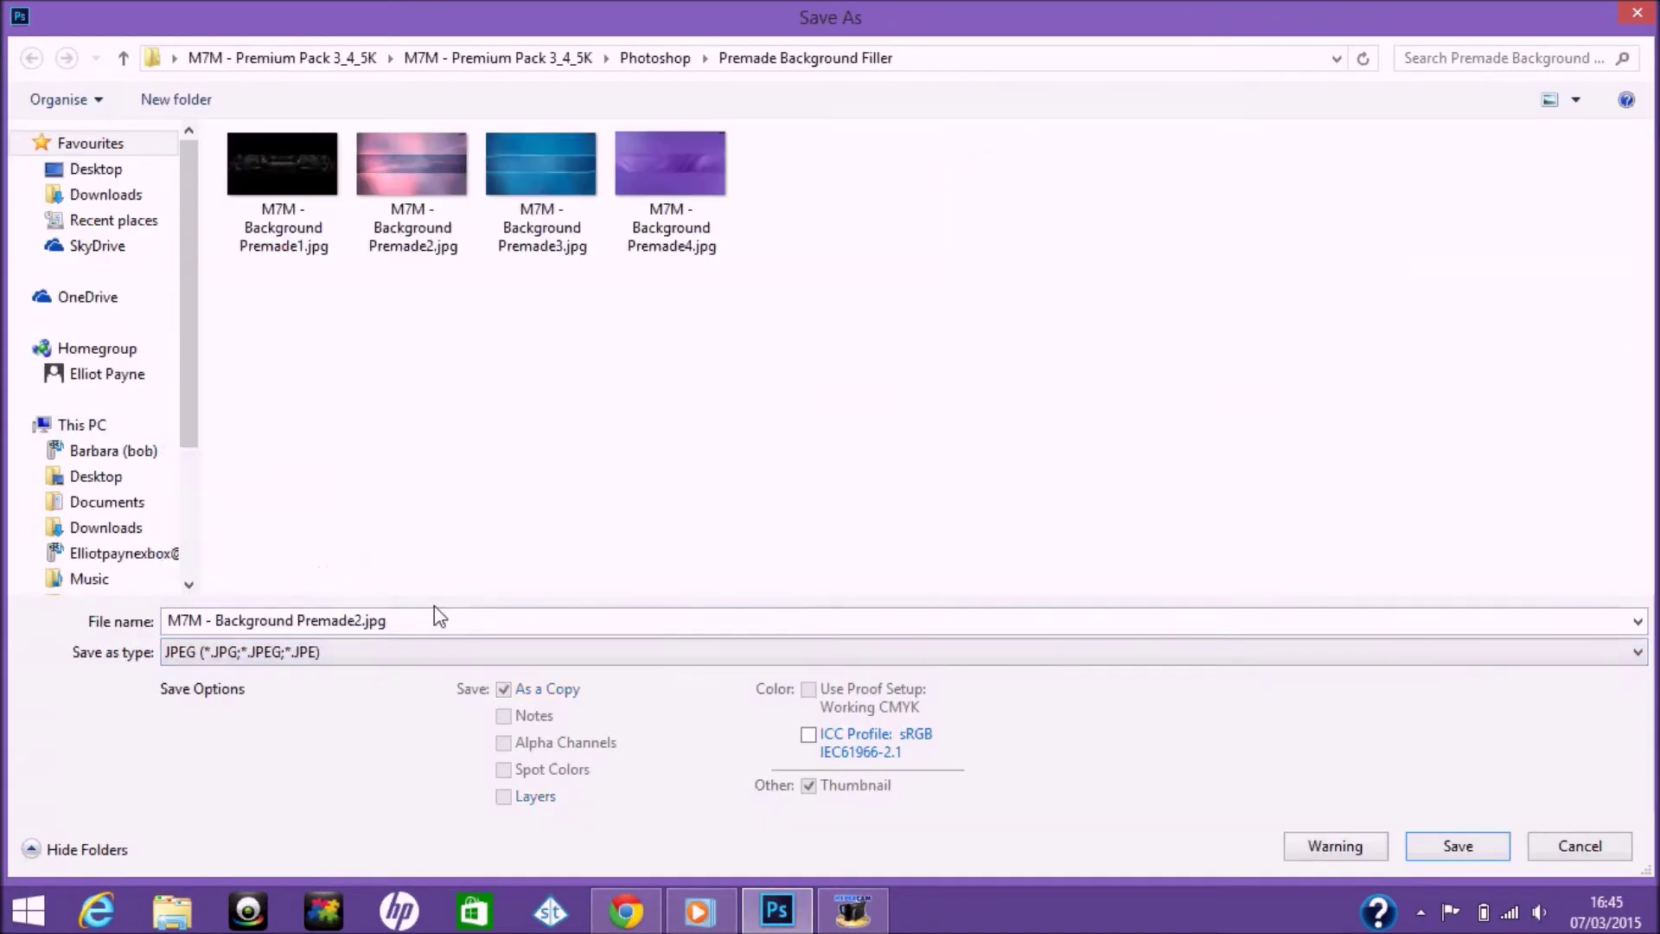
pyautogui.click(361, 628)
pyautogui.press('BackSpace')
pyautogui.press('BackSpace')
pyautogui.press('BackSpace')
pyautogui.press('BackSpace')
pyautogui.press('BackSpace')
pyautogui.press('BackSpace')
pyautogui.write('JLRob')
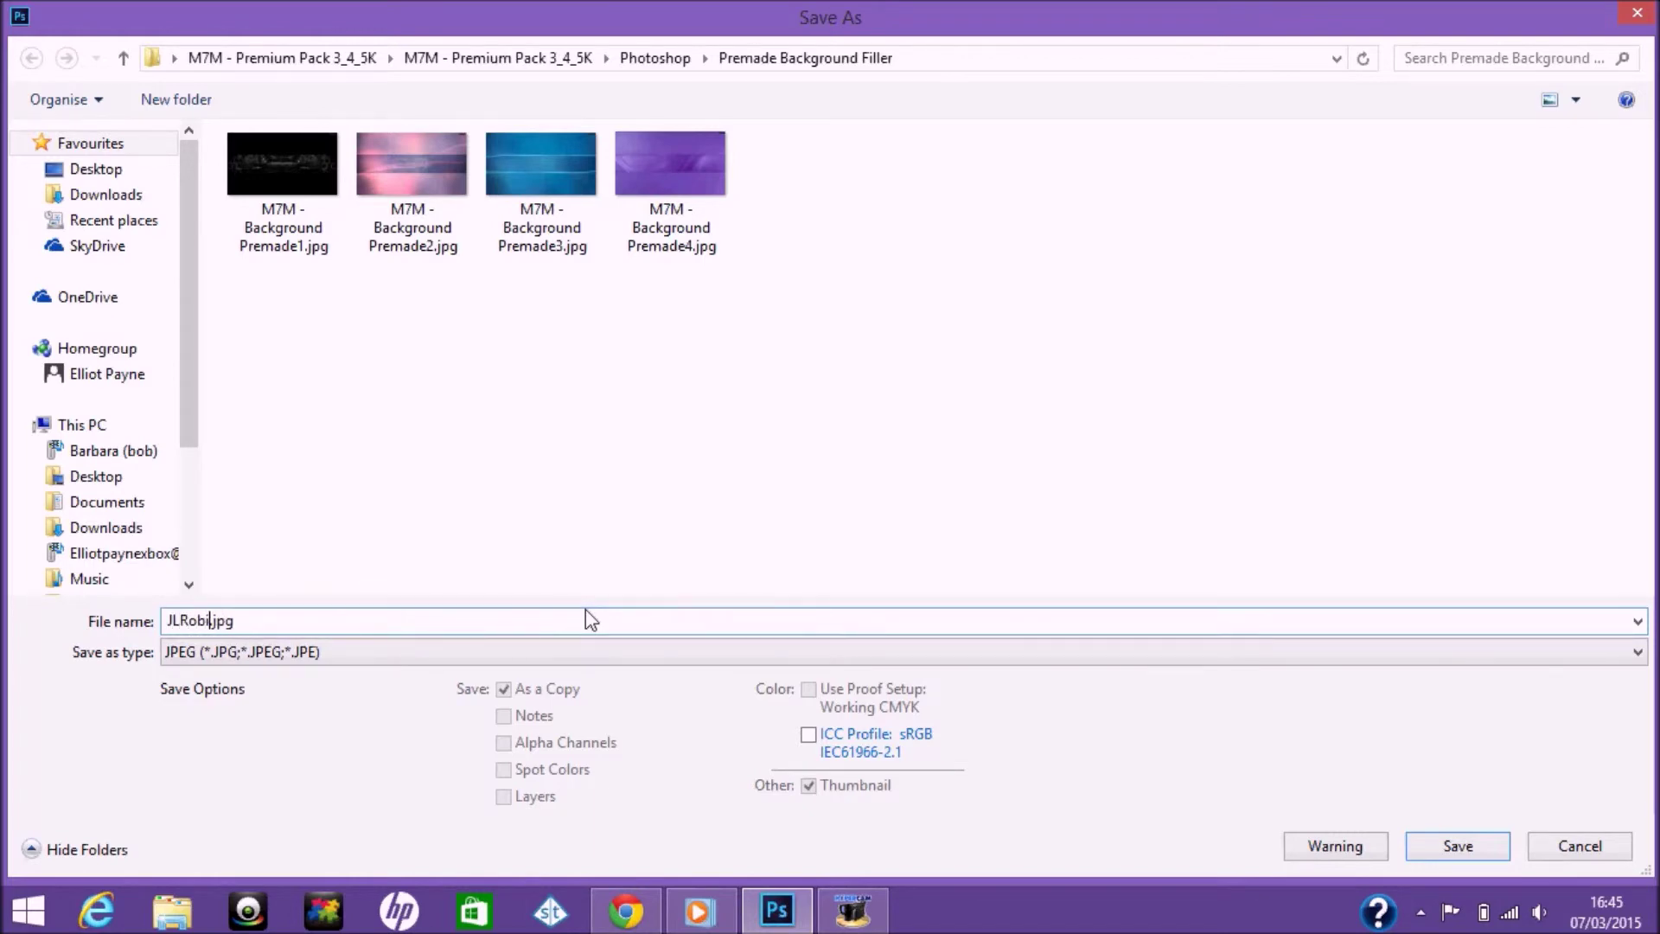
pyautogui.write('Musi')
pyautogui.press('Return')
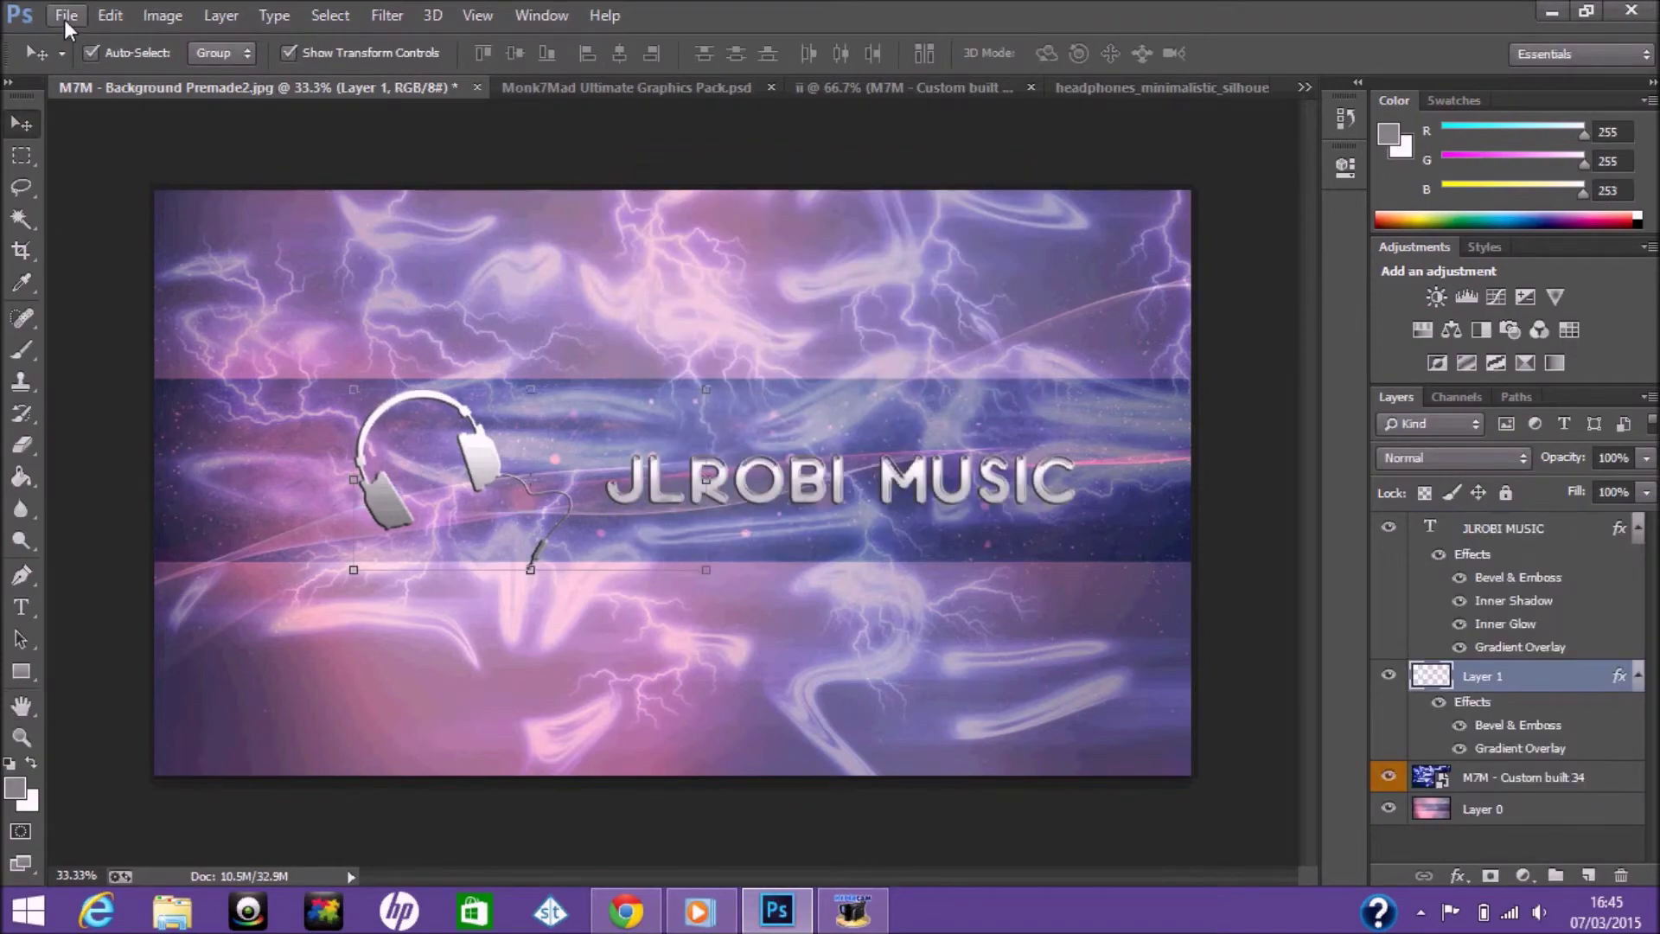
# Save the banner again as JPEG 'JLROBIMUSIC' on the Desktop, accepting the default JPEG options.
pyautogui.click(66, 15)
pyautogui.click(52, 320)
pyautogui.press('BackSpace')
pyautogui.click(346, 652)
pyautogui.click(285, 407)
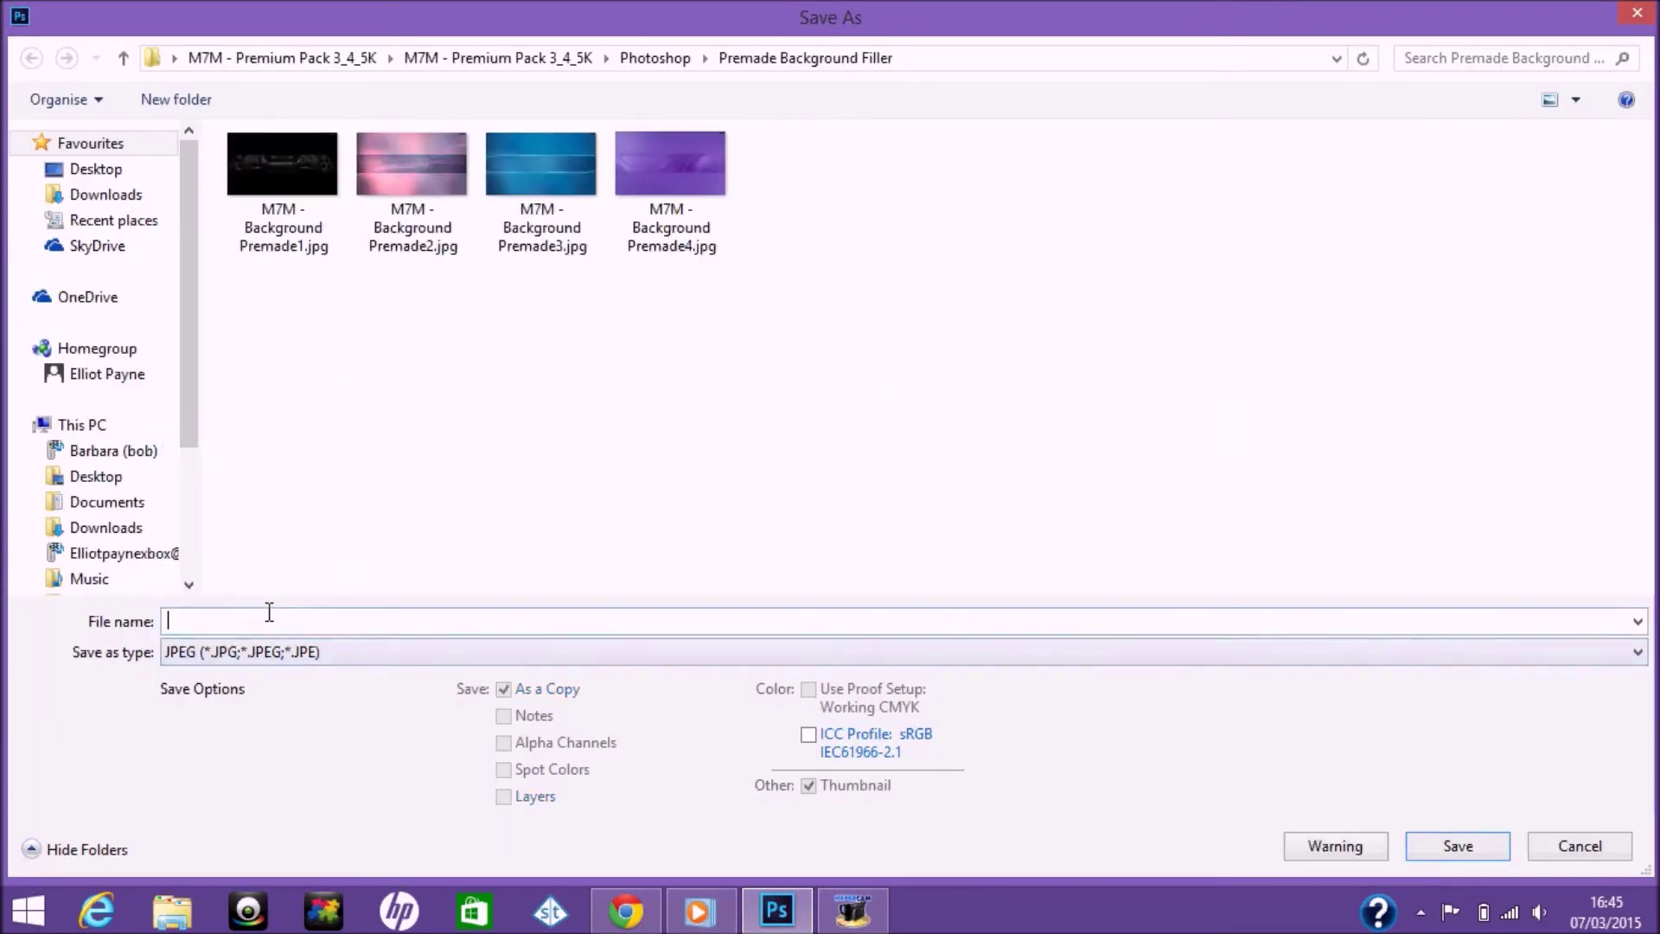
pyautogui.write('JLROBI')
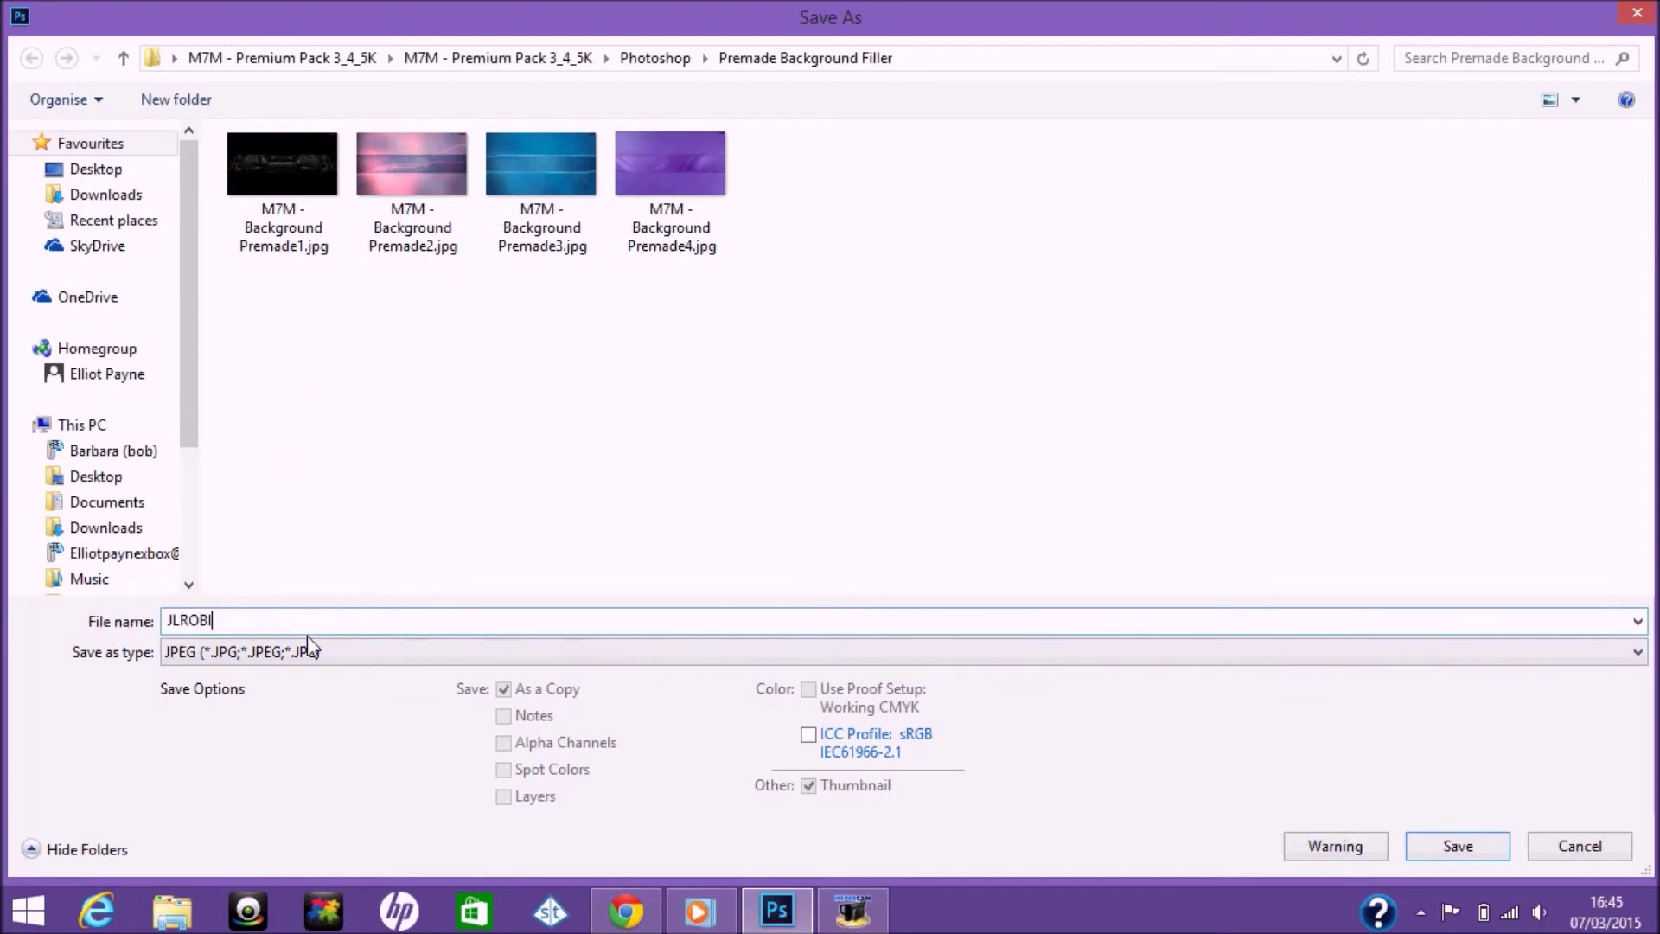
pyautogui.click(86, 142)
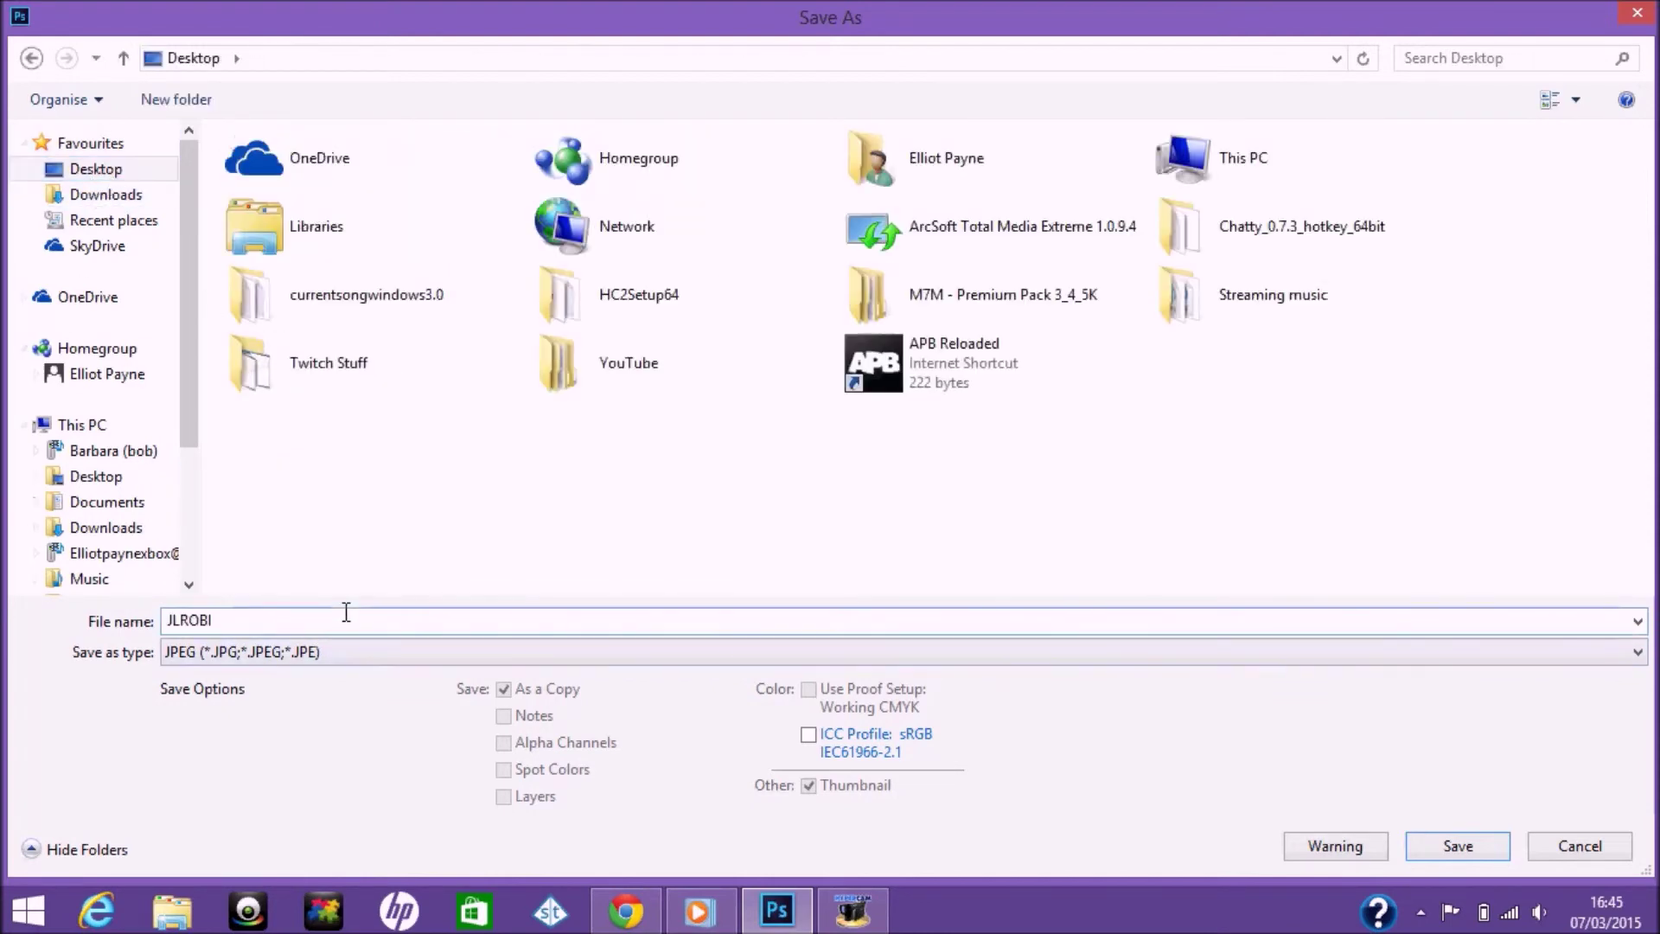
pyautogui.write('MUSIC.JPG')
pyautogui.click(1432, 847)
pyautogui.click(952, 227)
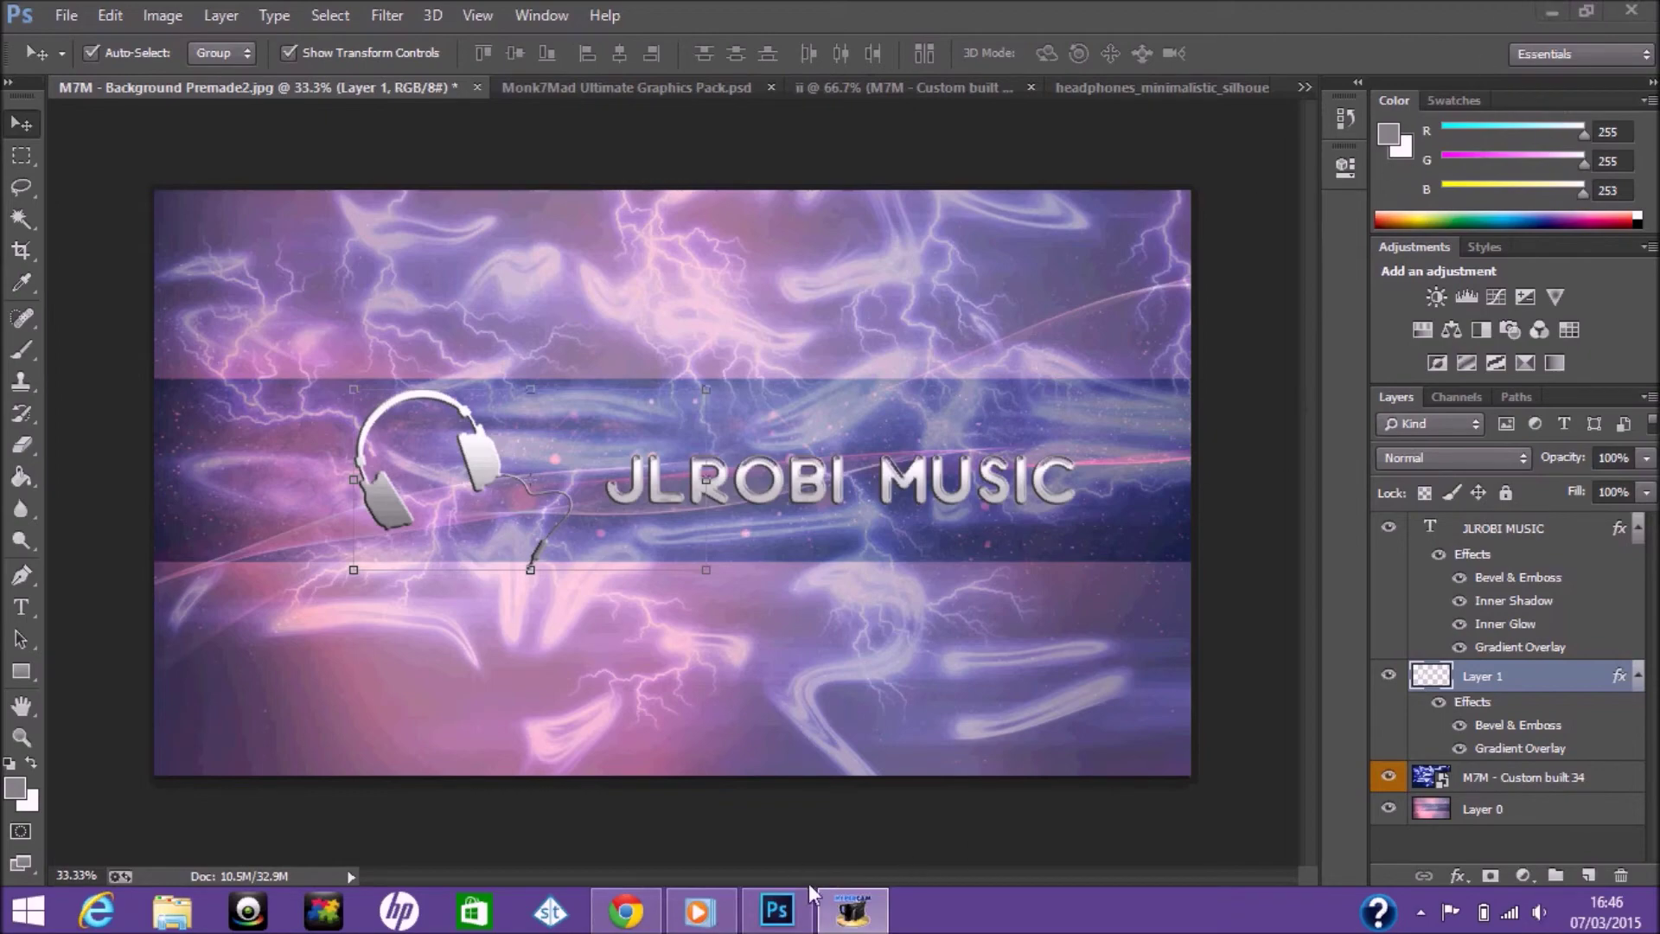
pyautogui.press('super+d')
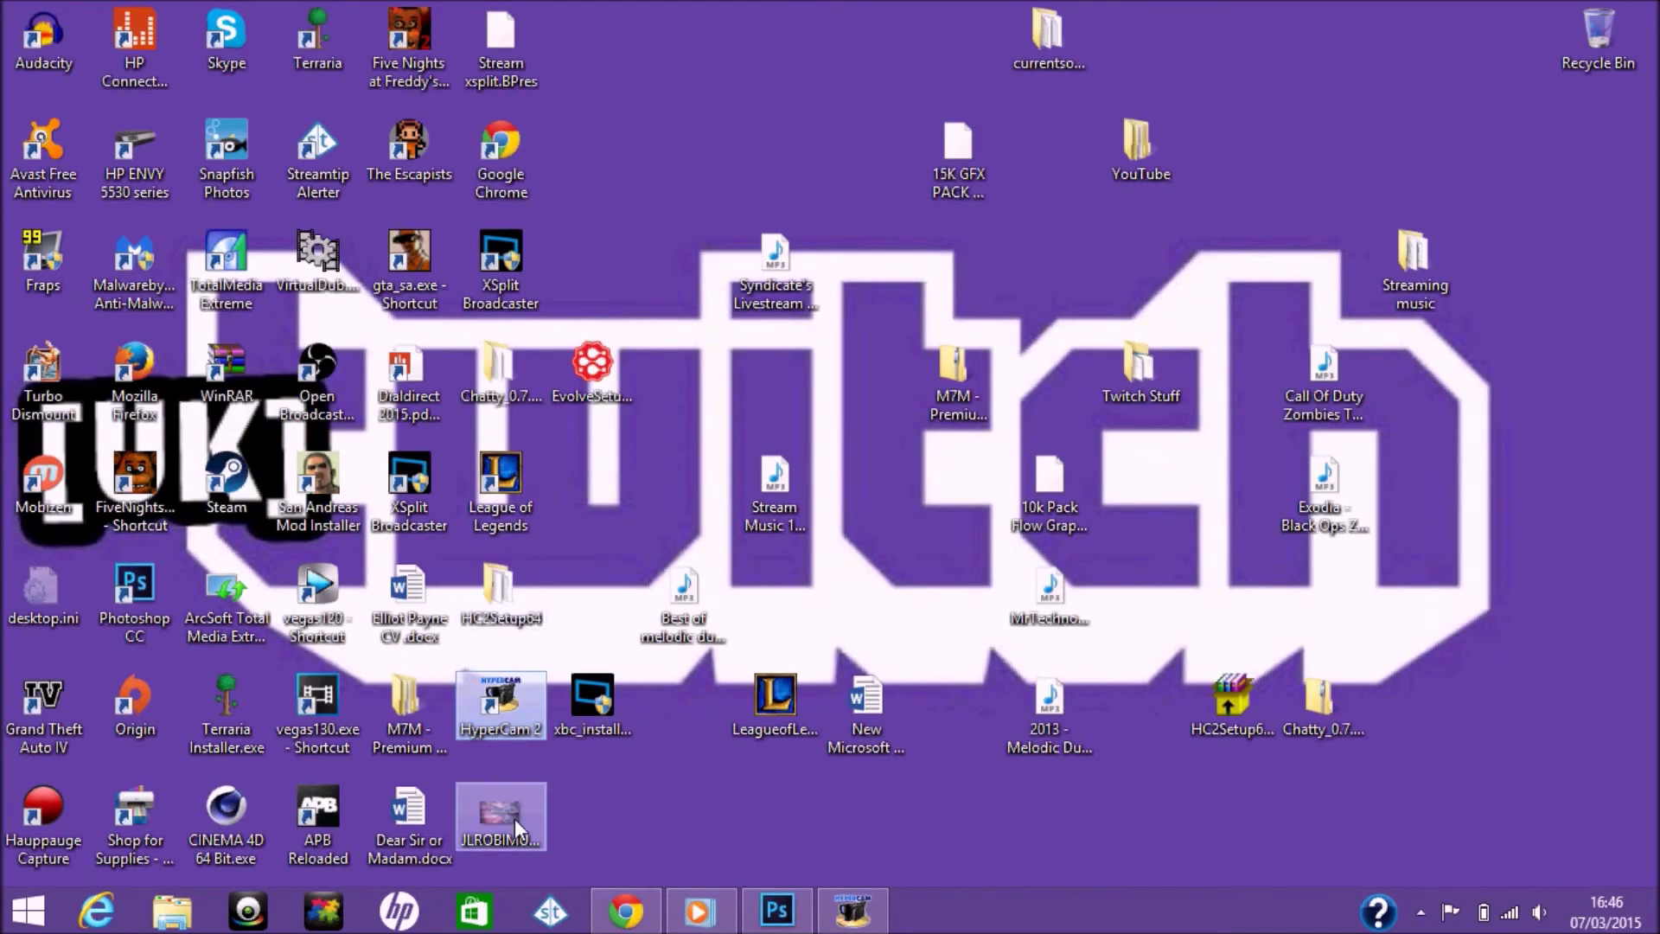
# Open JLROBIMUSIC.JPG from the desktop in Windows Photo Viewer and view it at actual size.
pyautogui.doubleClick(515, 818)
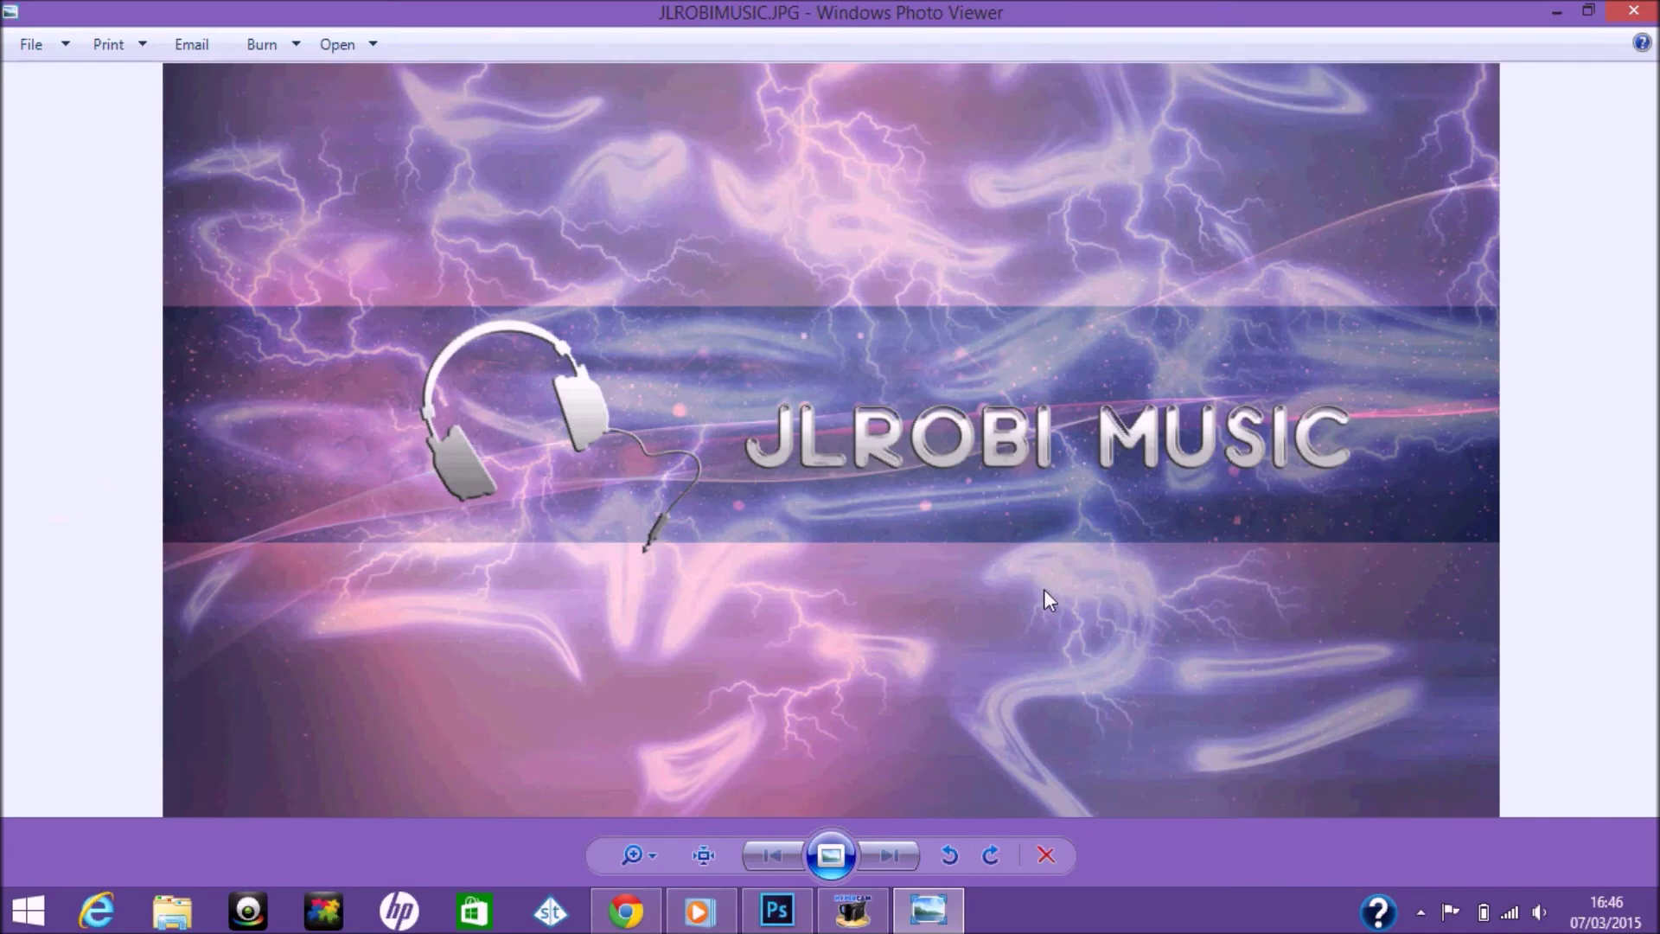
pyautogui.click(709, 864)
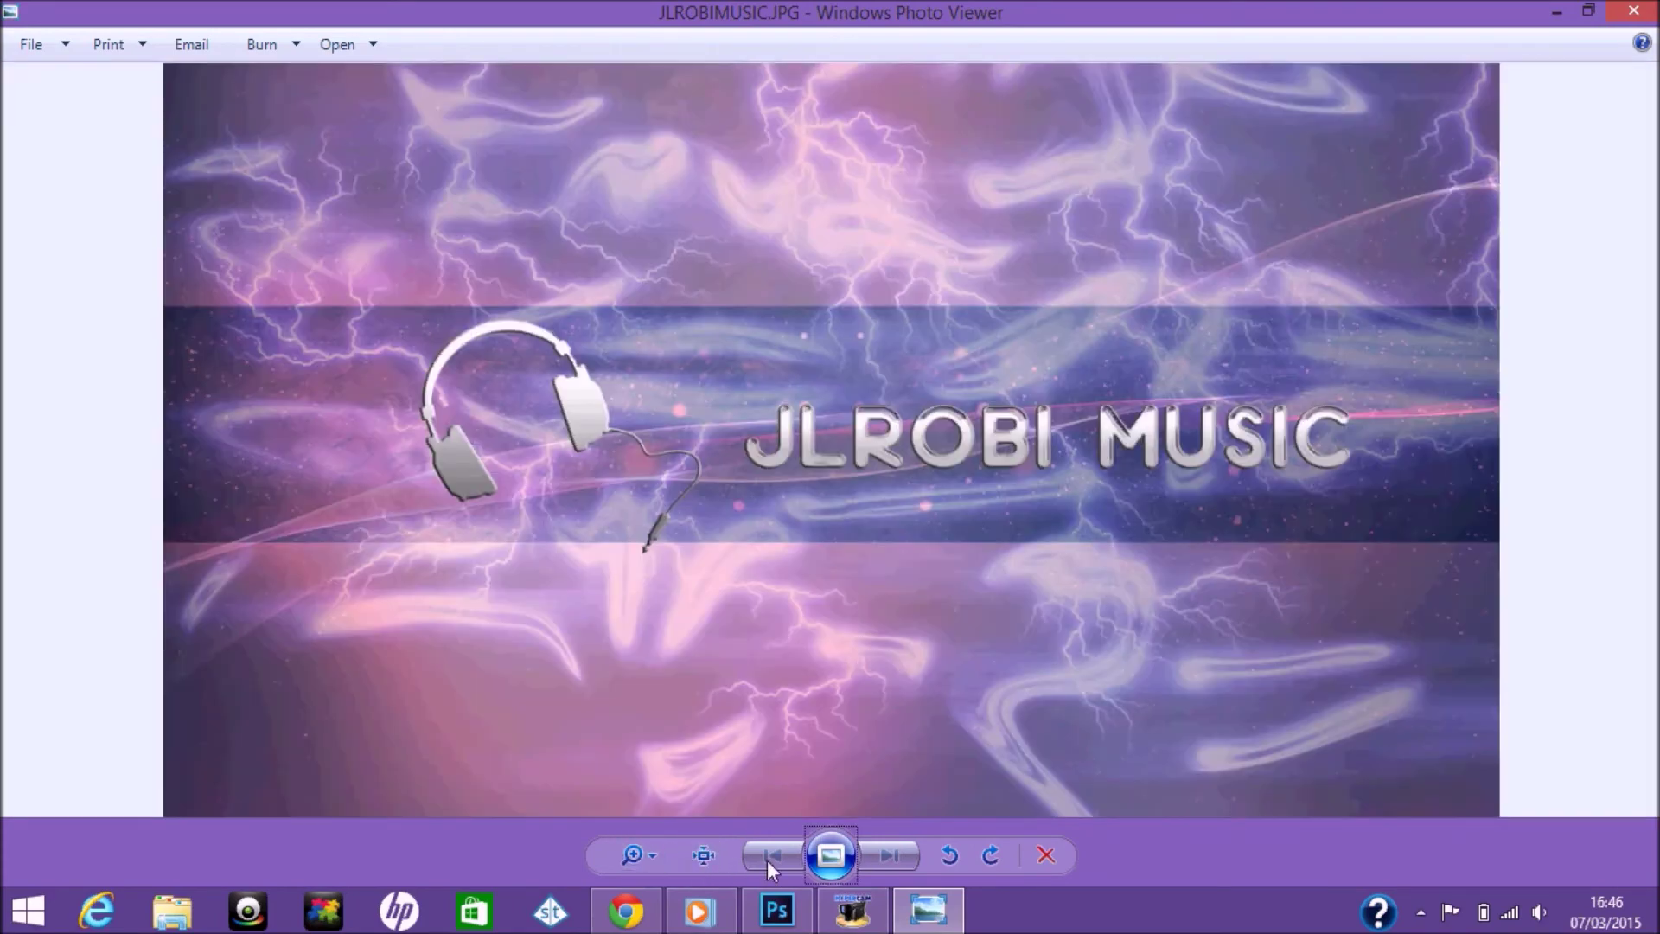